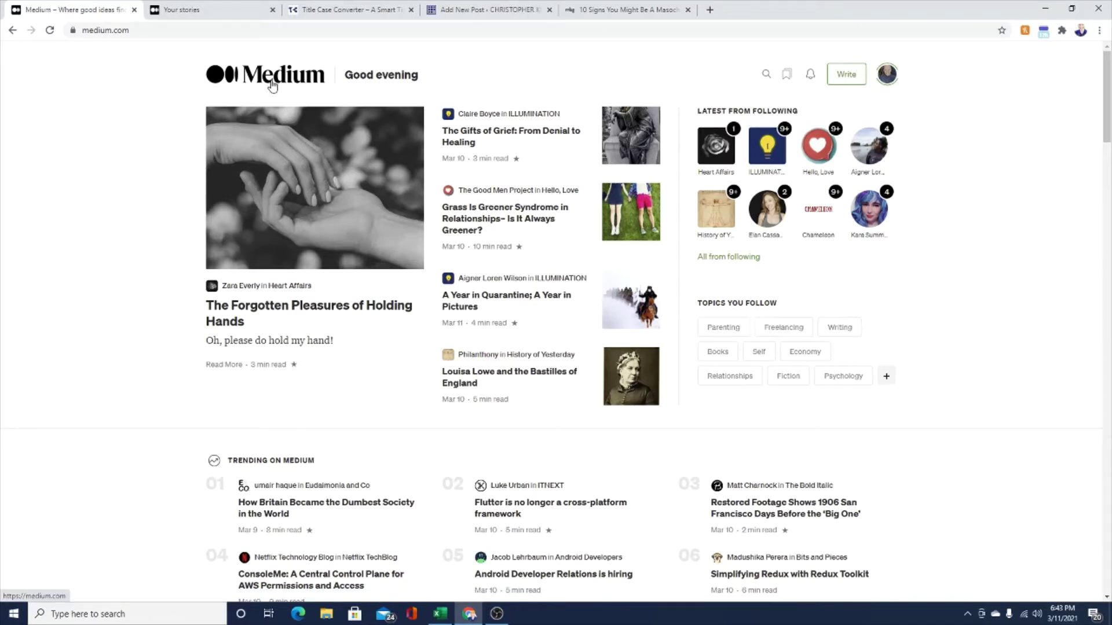
Open your own Medium profile page and highlight the bio text below the profile name
click(883, 81)
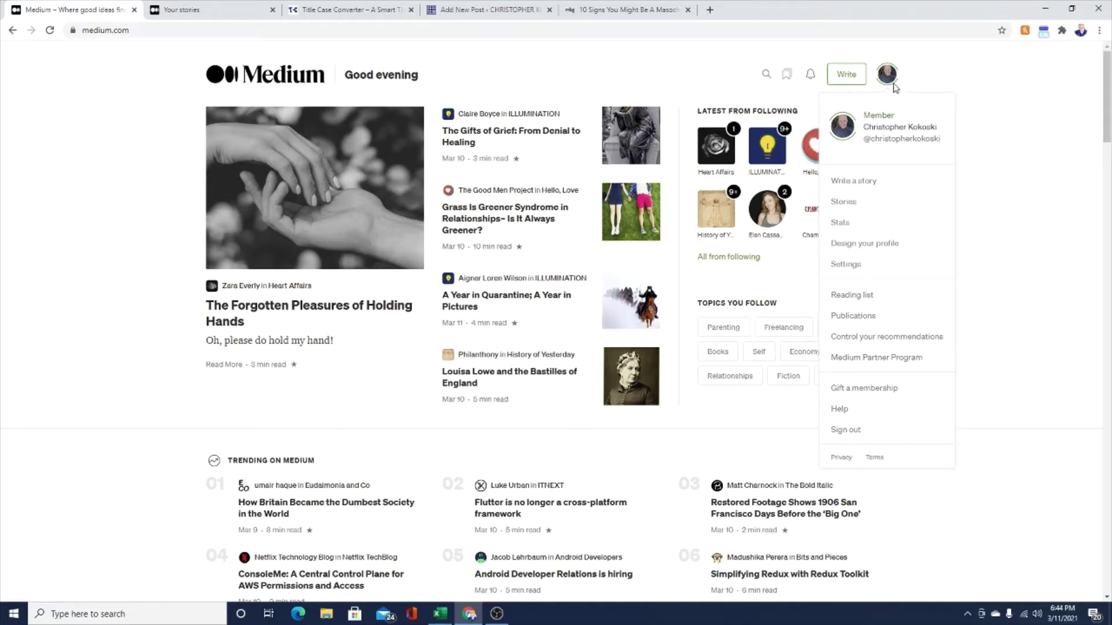
click(847, 144)
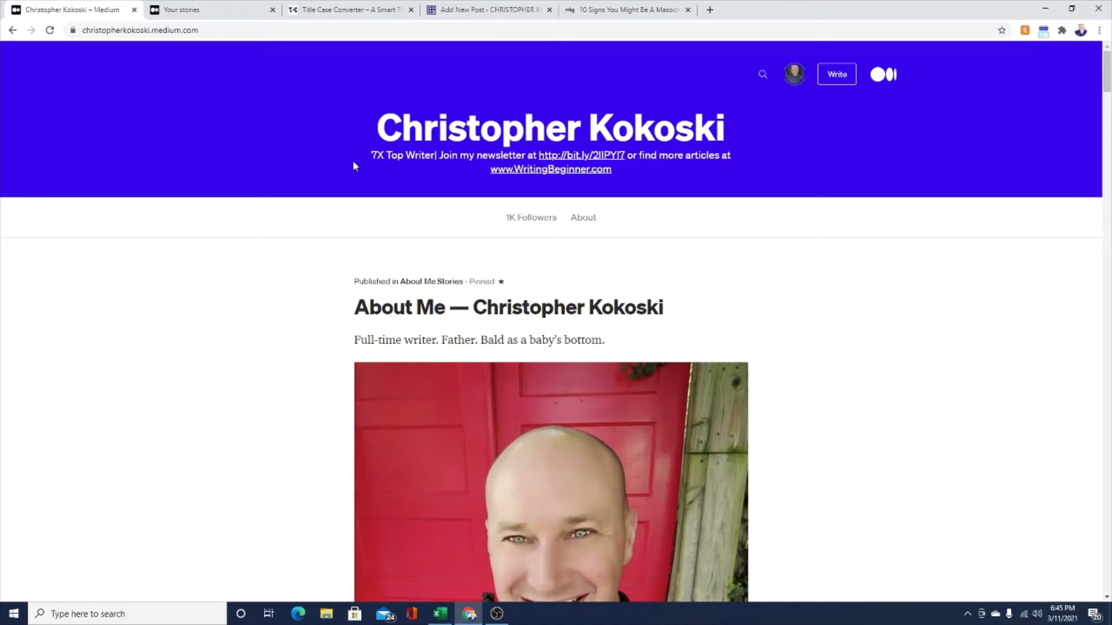
drag(371, 157, 647, 175)
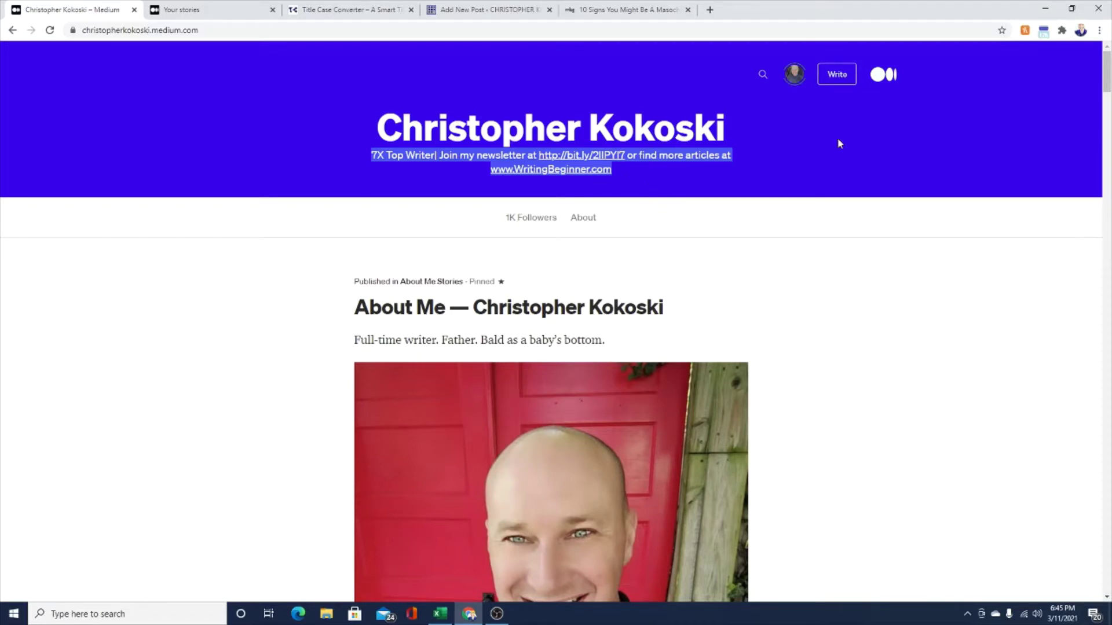
Return to the Medium homepage and check the recent notifications, closing them again
click(890, 81)
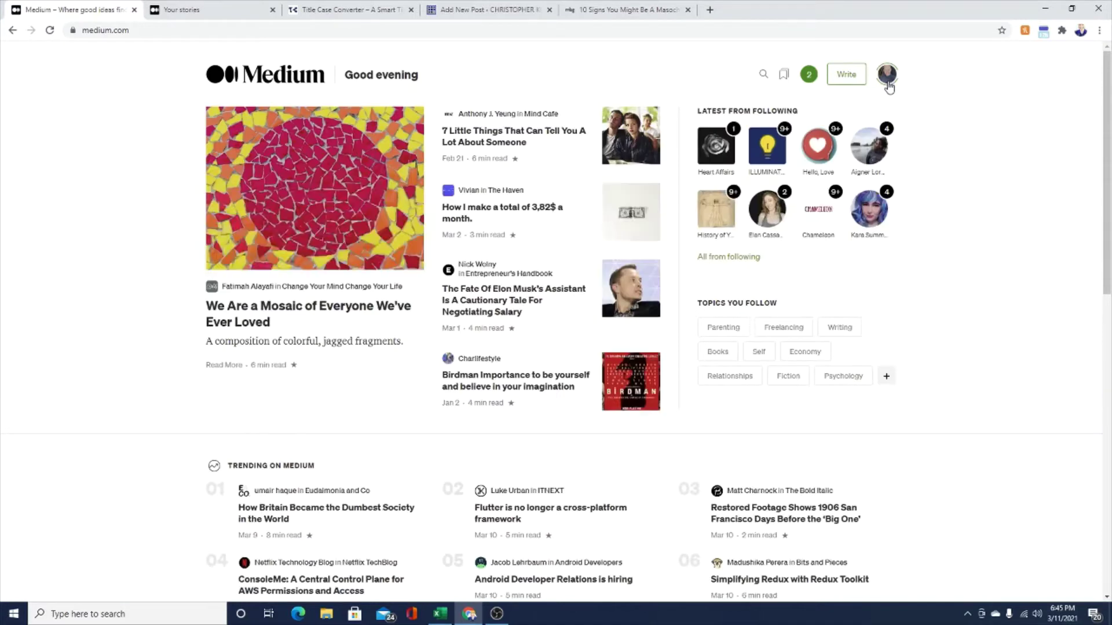
click(811, 77)
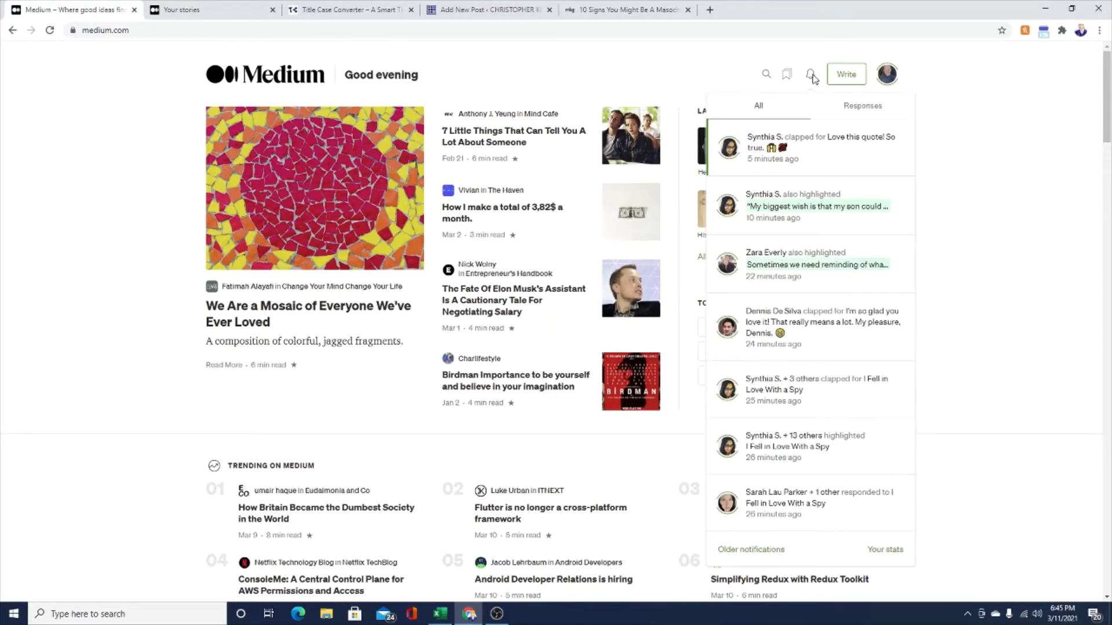
click(812, 78)
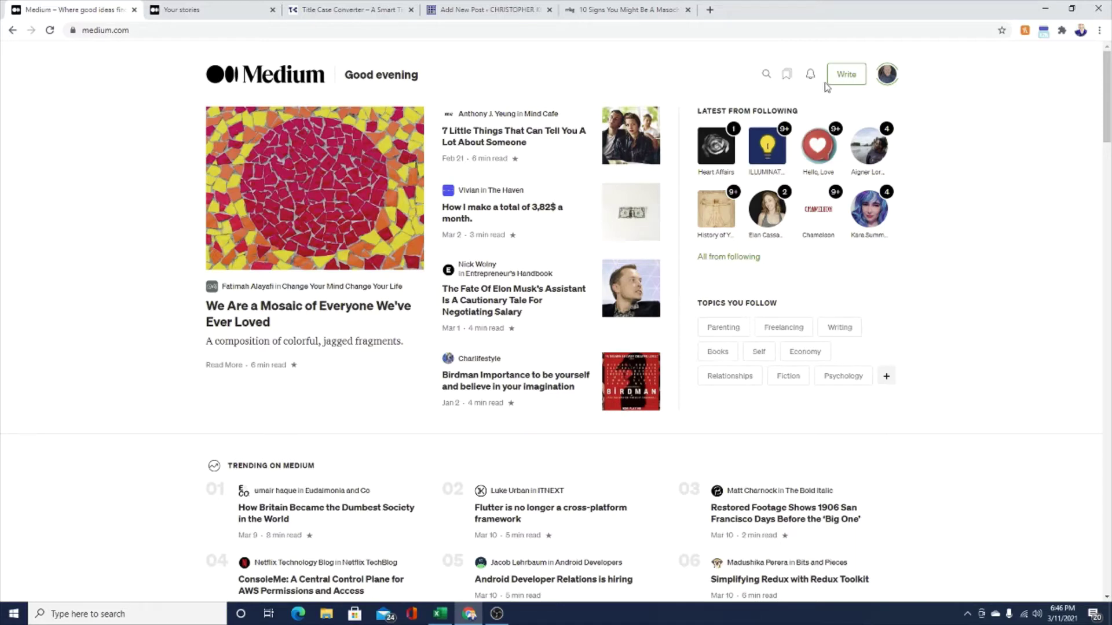
Search Medium for "medium guidelines"
click(766, 74)
text(medium guid)
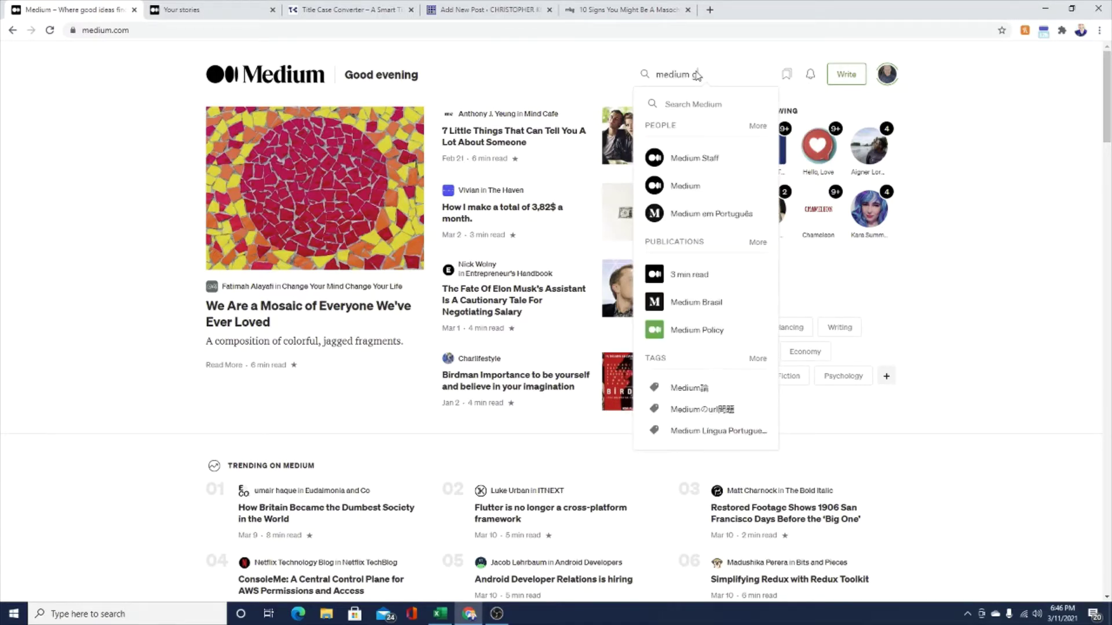
text(elines)
key(Return)
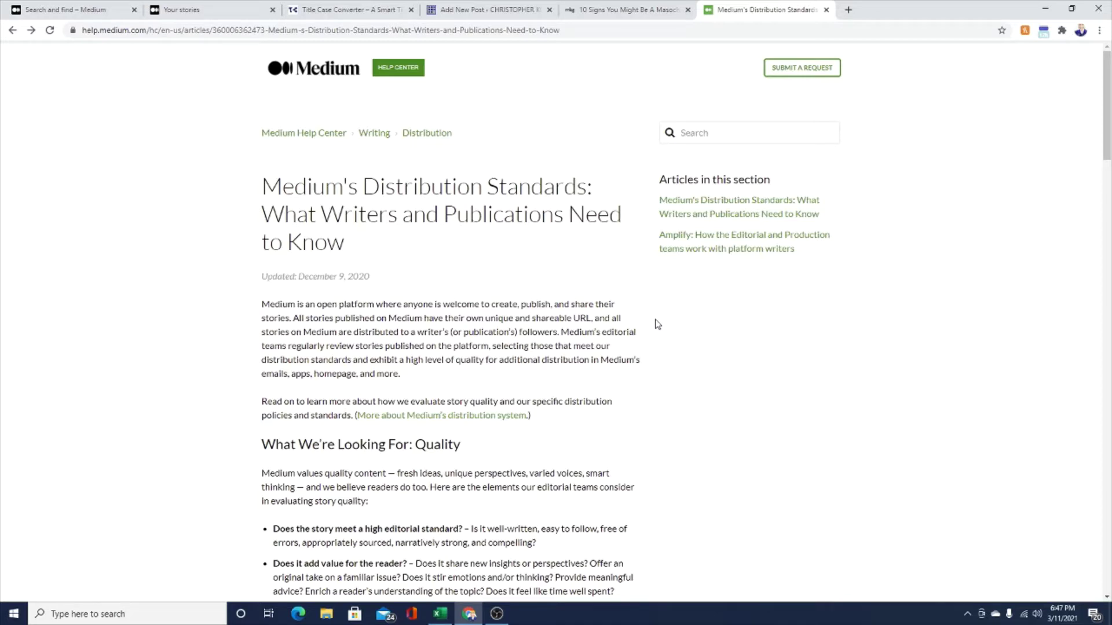
Skim the Help Center article on Medium's Distribution Standards, covering the quality criteria and distribution disqualifications
scroll(651, 318, down, 4)
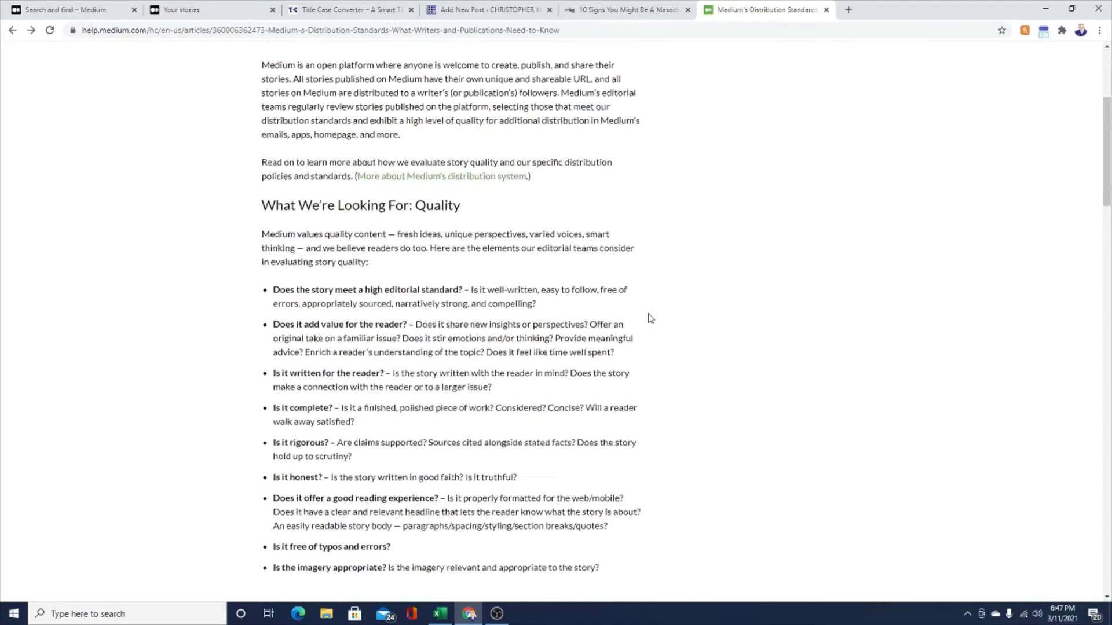
scroll(651, 319, down, 3)
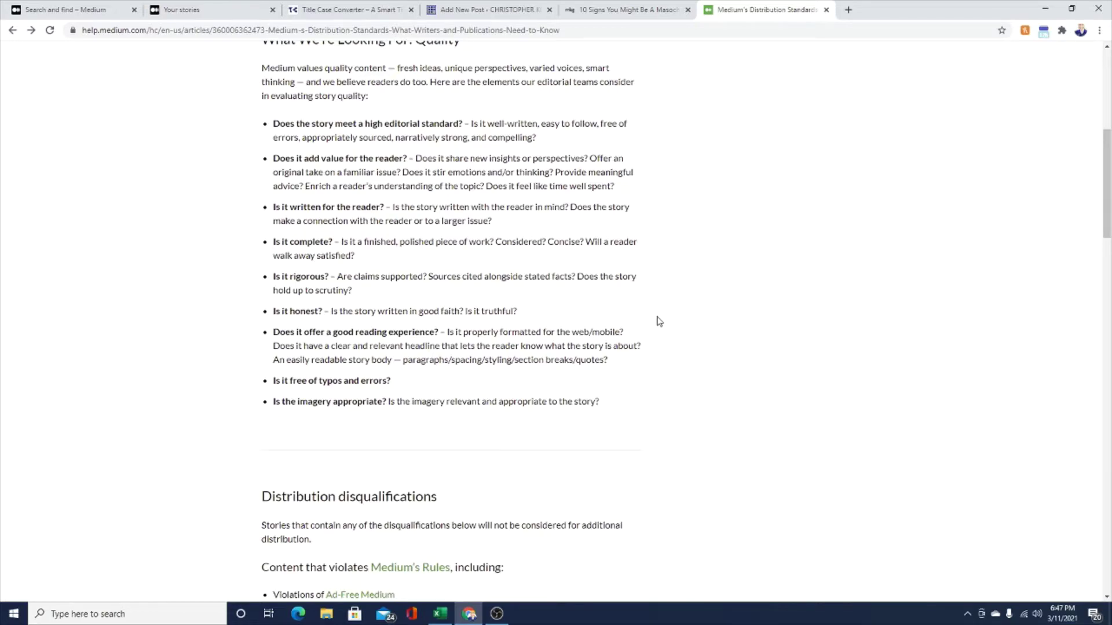
scroll(659, 321, down, 15)
scroll(683, 363, up, 6)
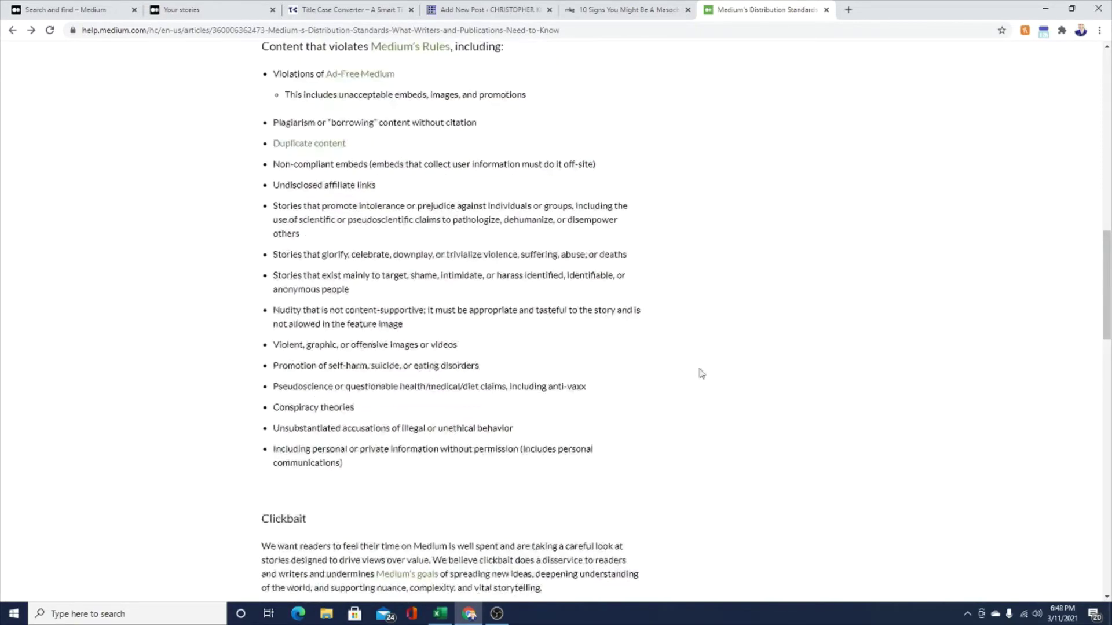
scroll(701, 374, up, 20)
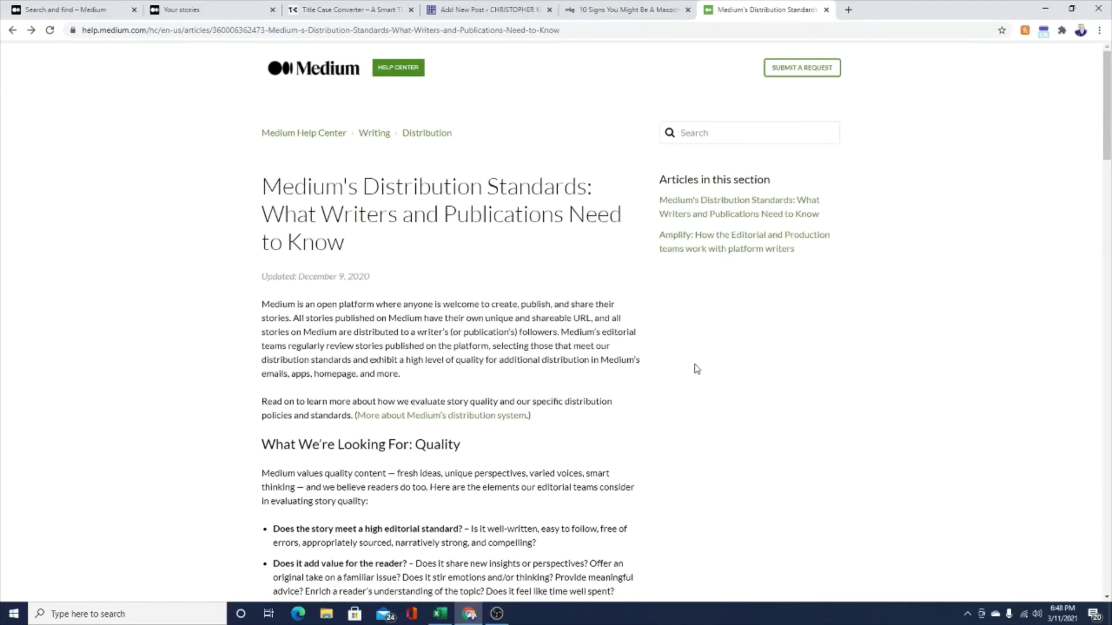
Read the article's sections on quality, distribution disqualifications, clickbait, disqualifying story types and elements, and CTAs
scroll(699, 369, down, 5)
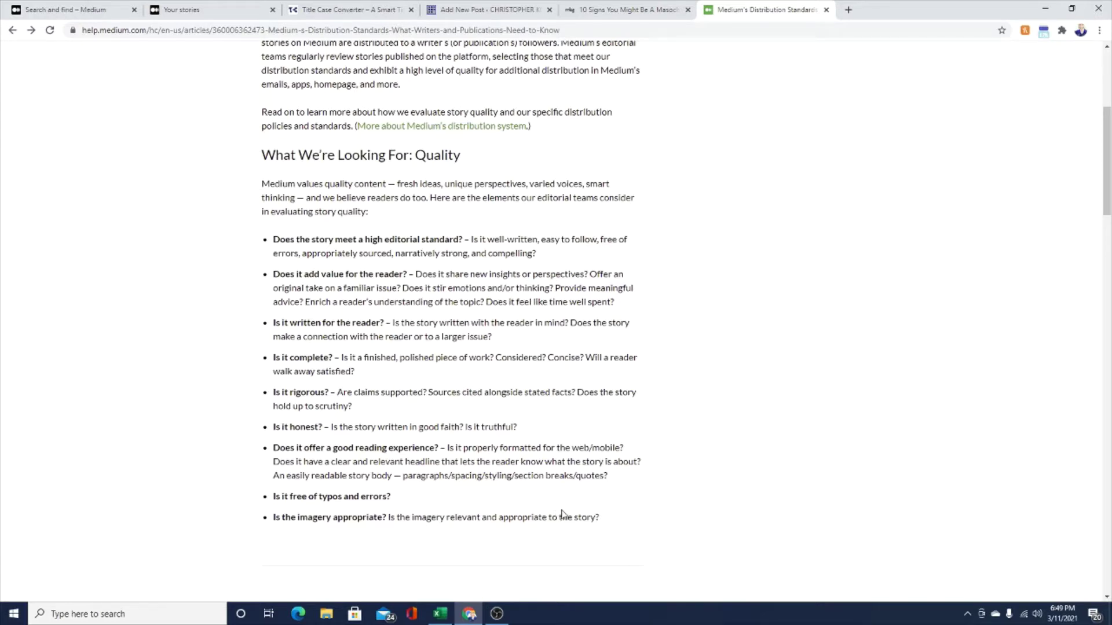
scroll(565, 515, down, 5)
scroll(569, 509, down, 3)
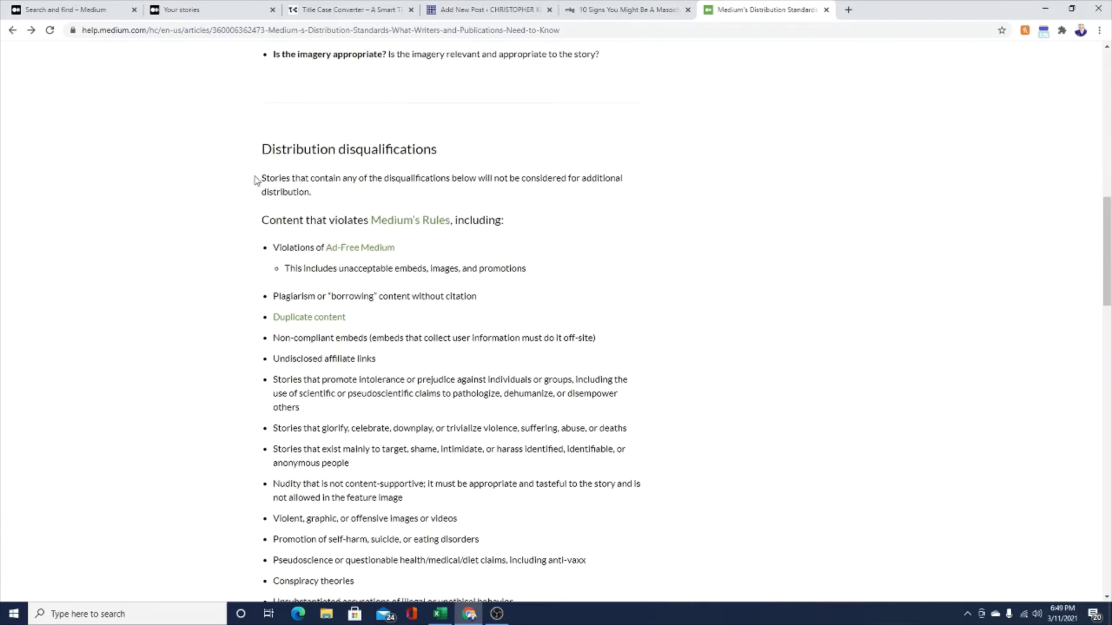
scroll(519, 201, down, 1)
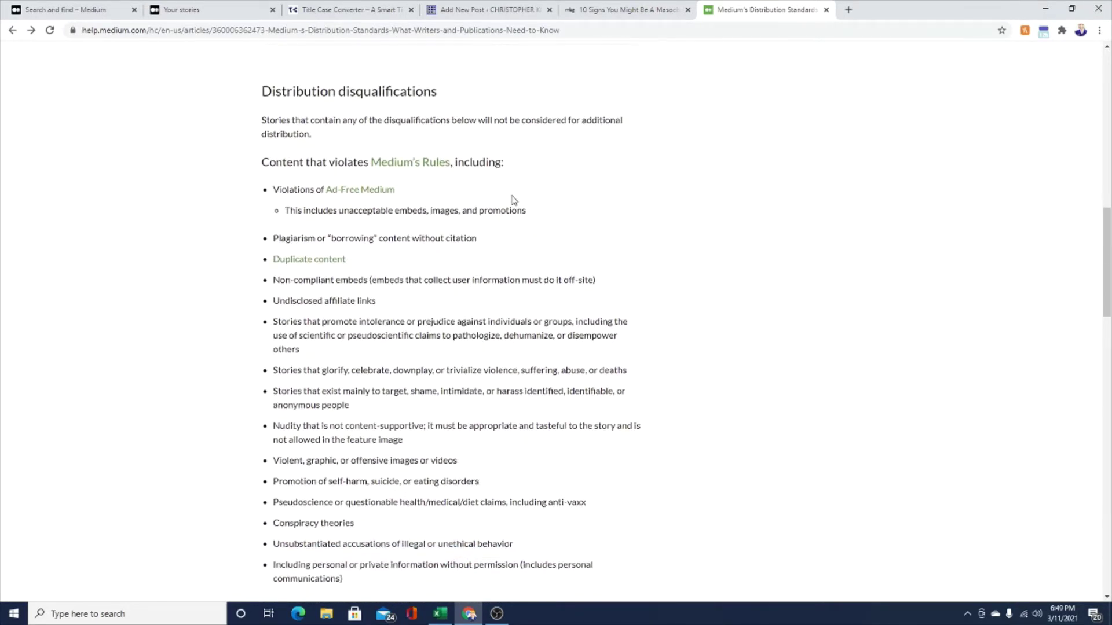
scroll(400, 289, down, 3)
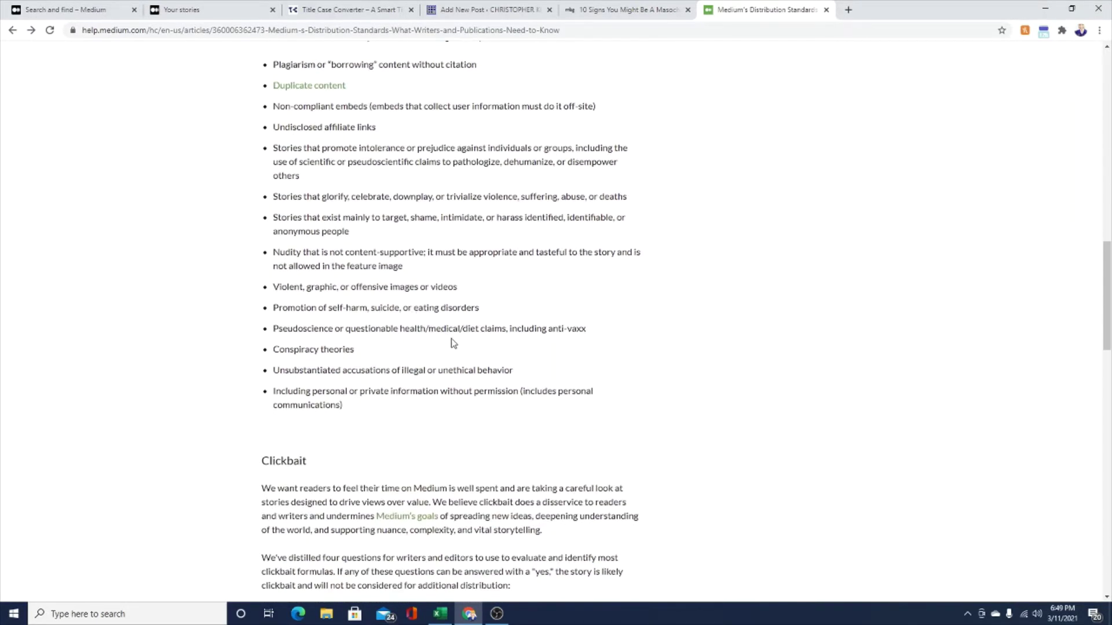
scroll(454, 344, down, 7)
scroll(486, 351, up, 1)
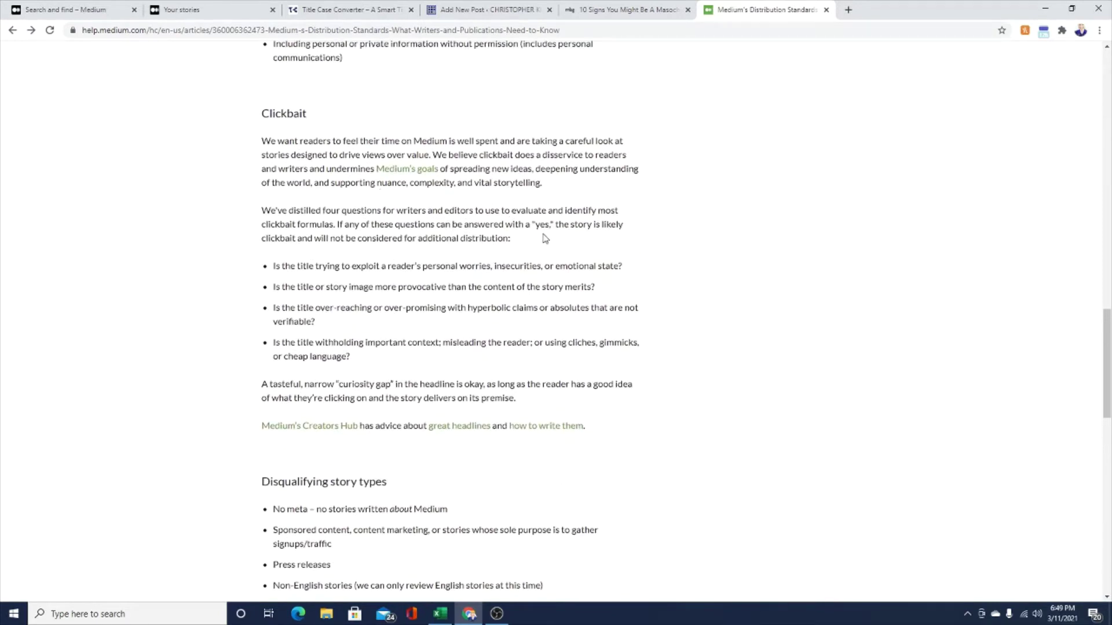
scroll(544, 239, down, 4)
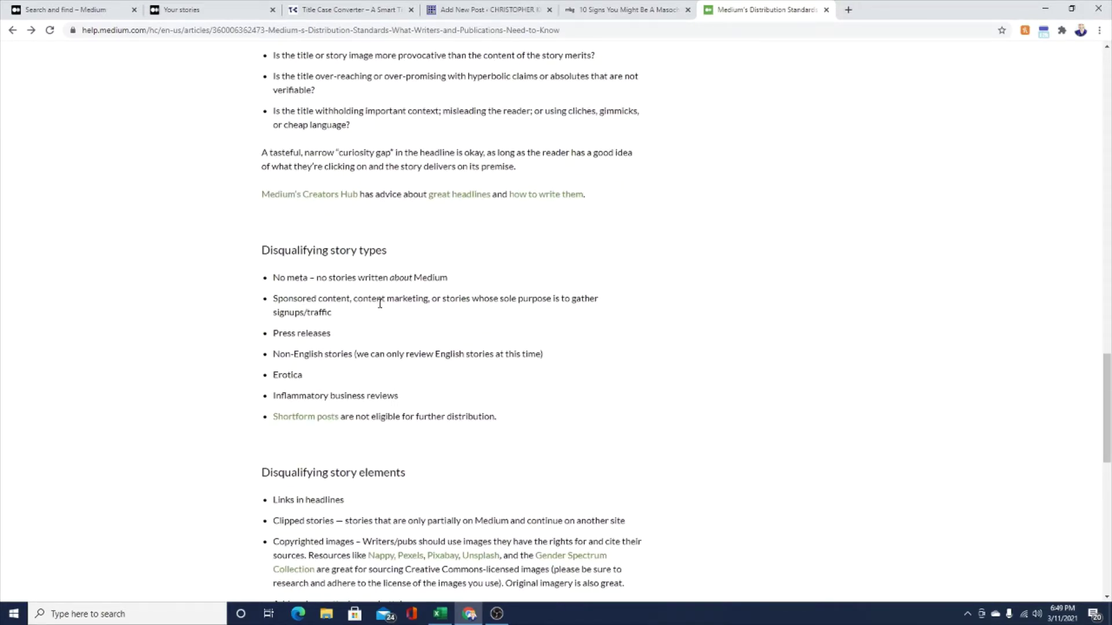
scroll(380, 303, down, 4)
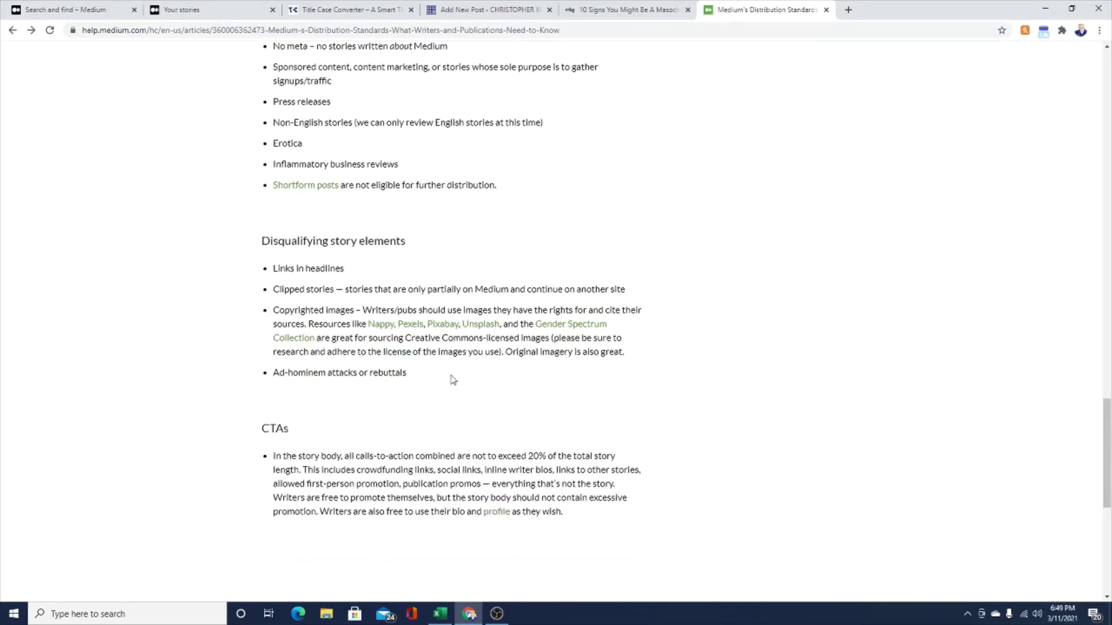
scroll(505, 399, down, 5)
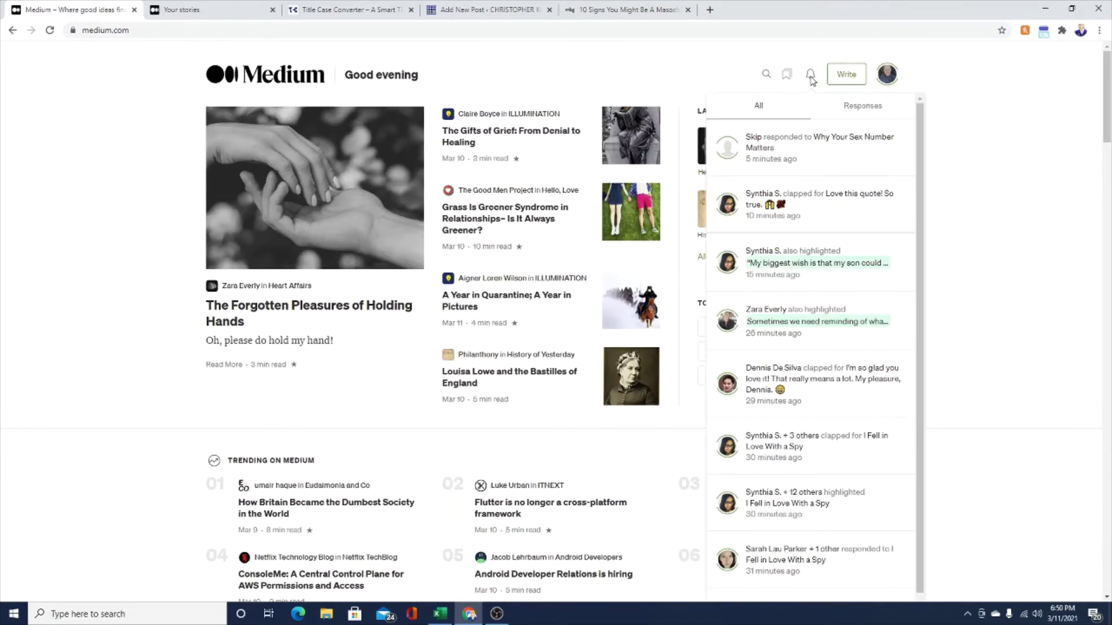
Close the notifications and look through the list of published stories on the Your stories page
click(811, 79)
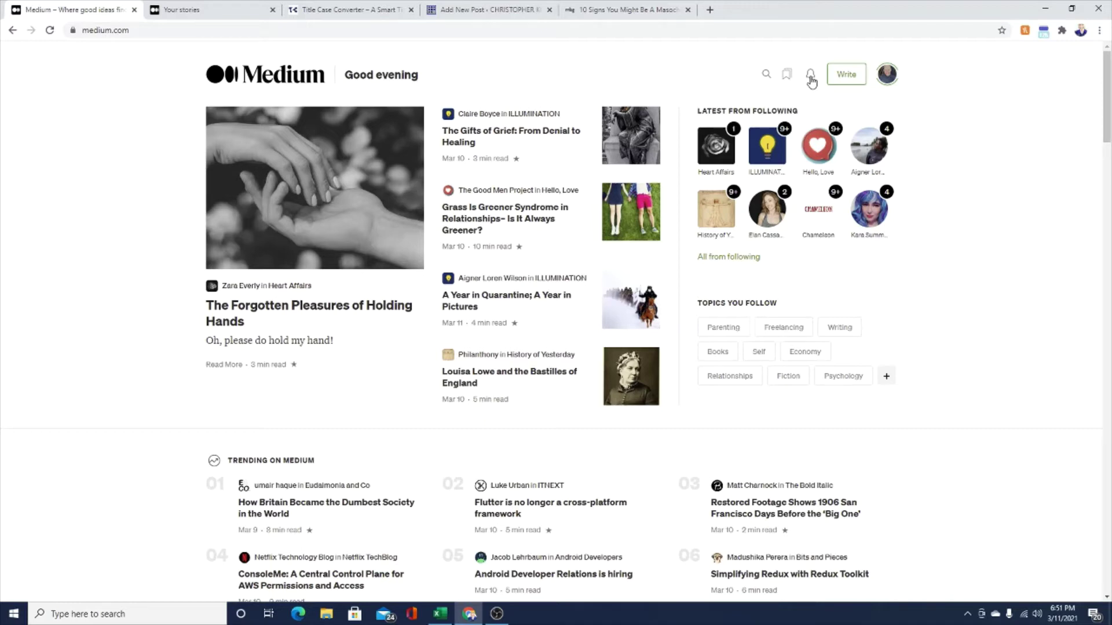
click(215, 18)
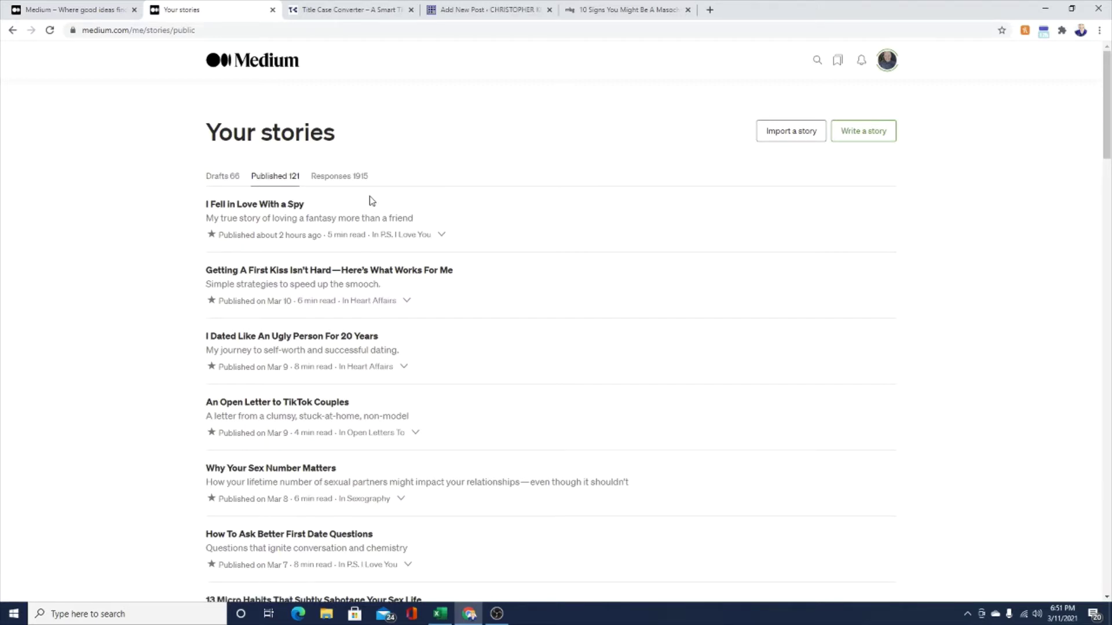
scroll(372, 201, down, 1)
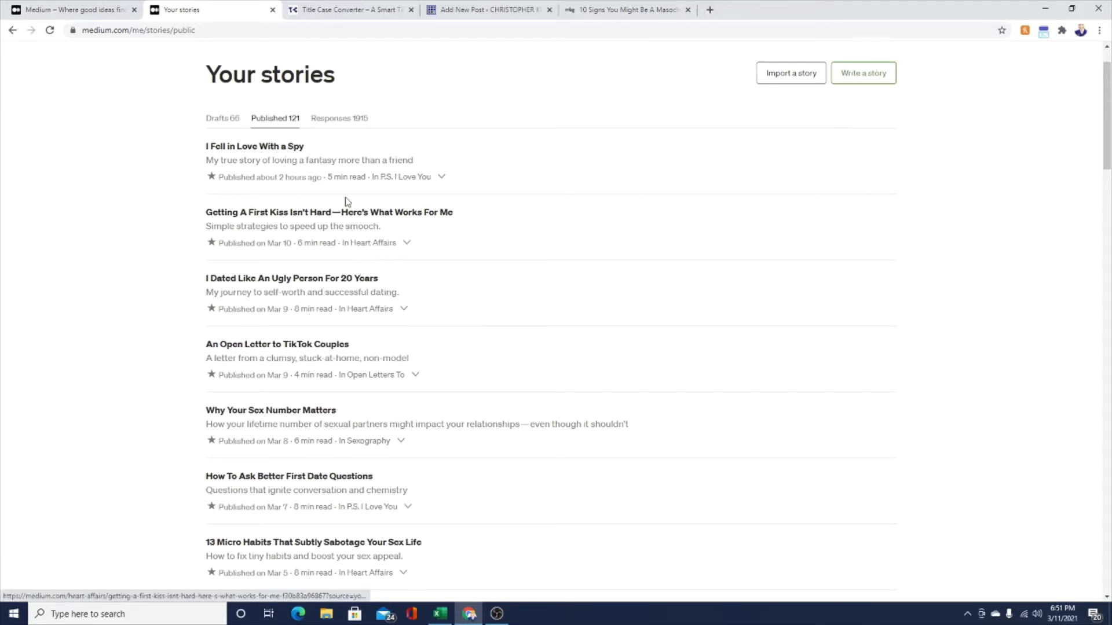
scroll(429, 211, down, 2)
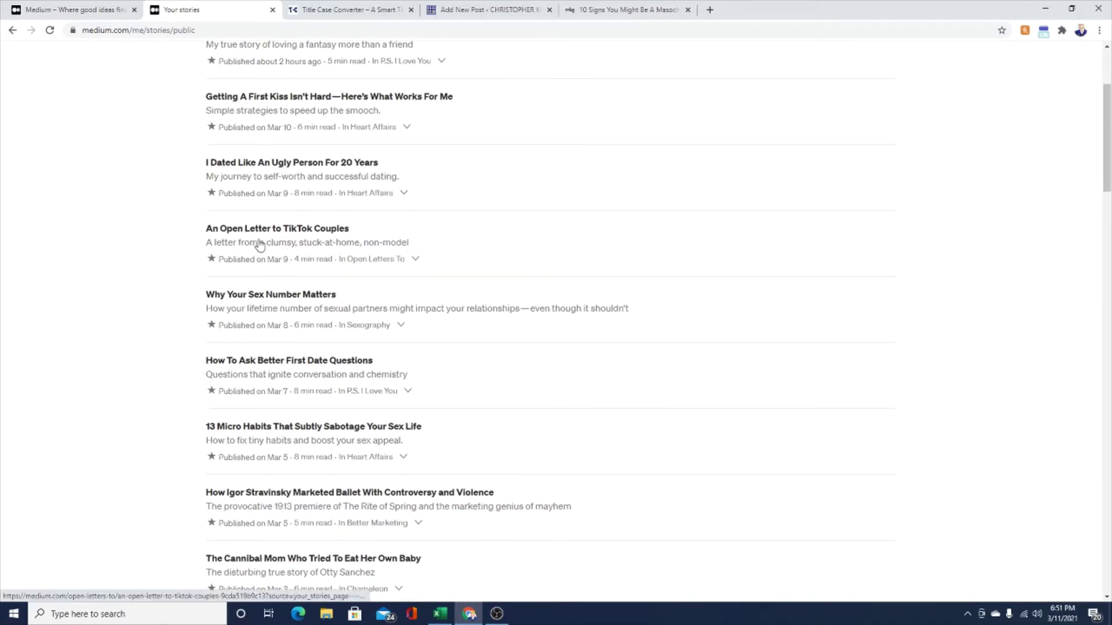
scroll(359, 259, down, 1)
scroll(359, 259, down, 1)
scroll(305, 251, down, 2)
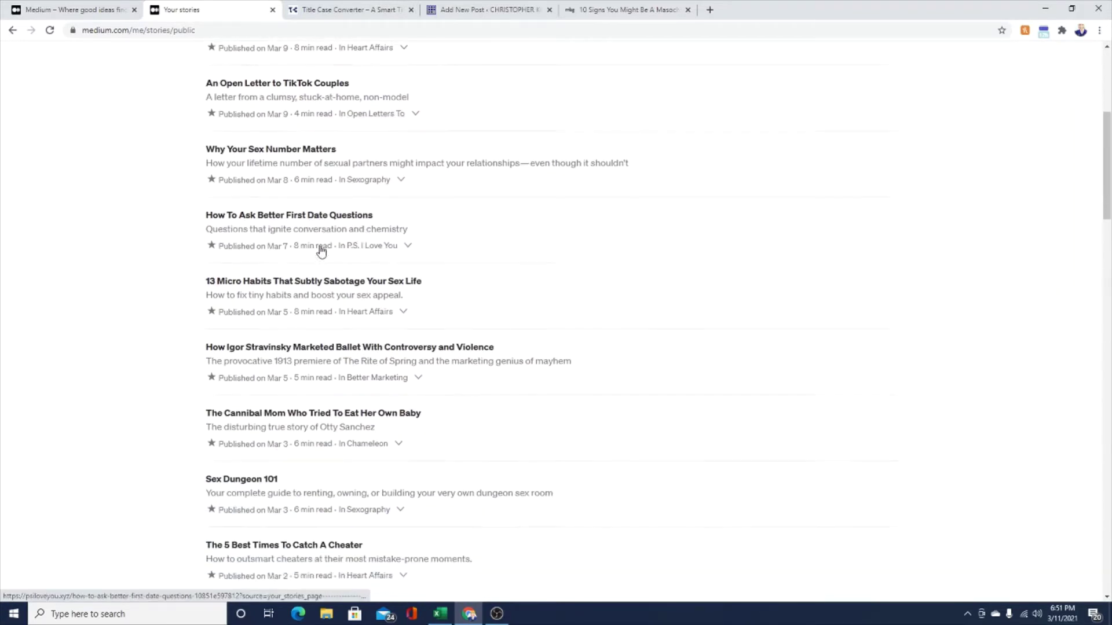
scroll(450, 291, down, 1)
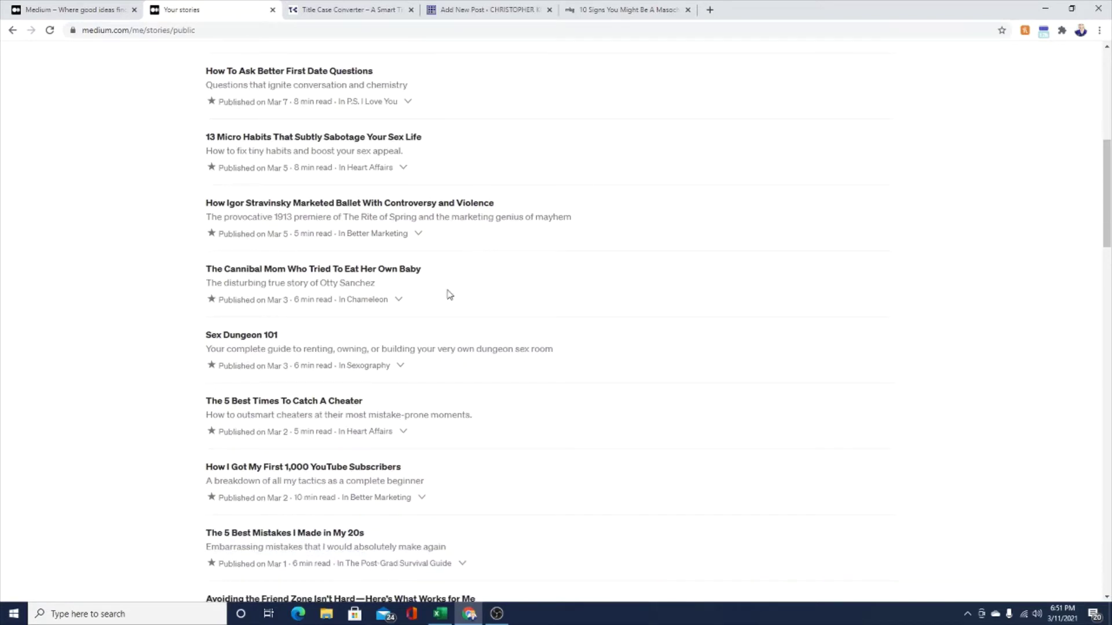
scroll(450, 294, down, 2)
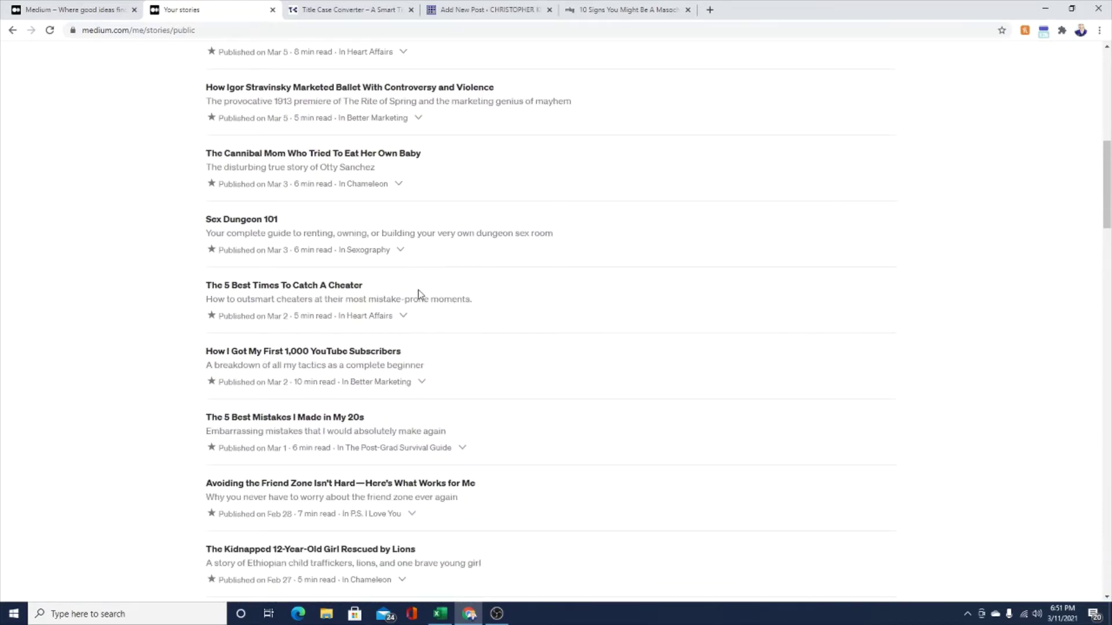
scroll(418, 295, down, 15)
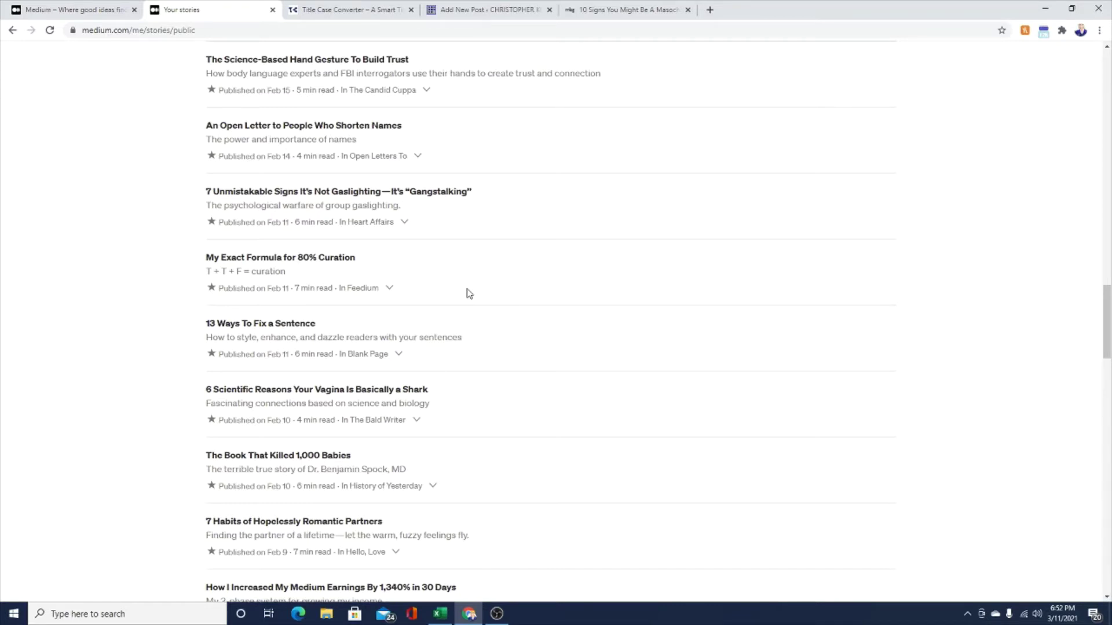
drag(1107, 322, 1107, 83)
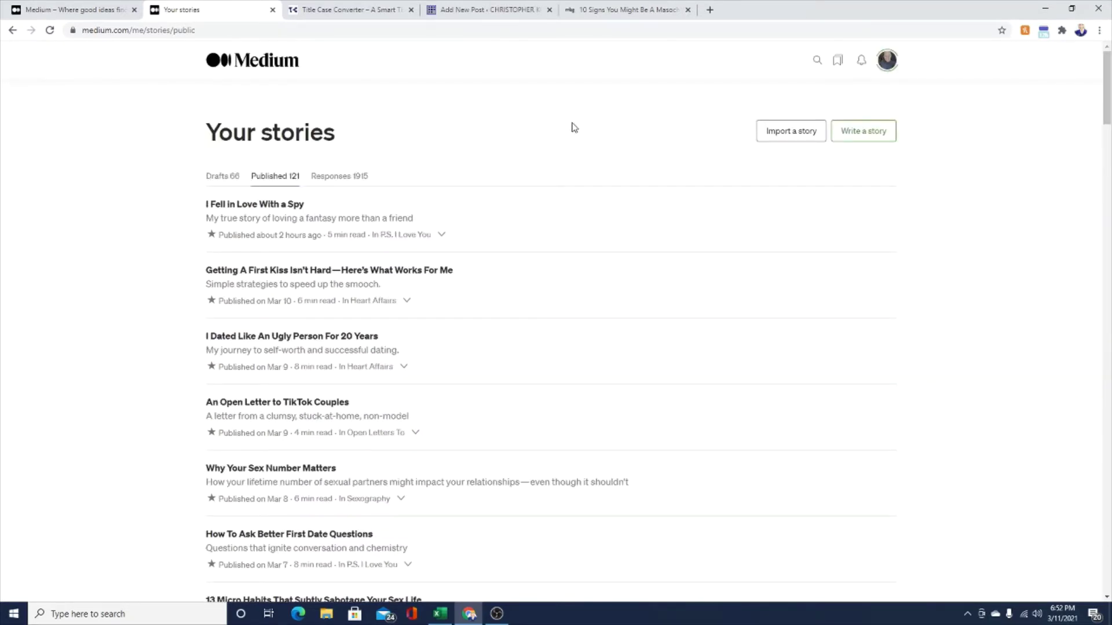
Start a new story and give it the title "How to Write a Medium Article"
click(868, 138)
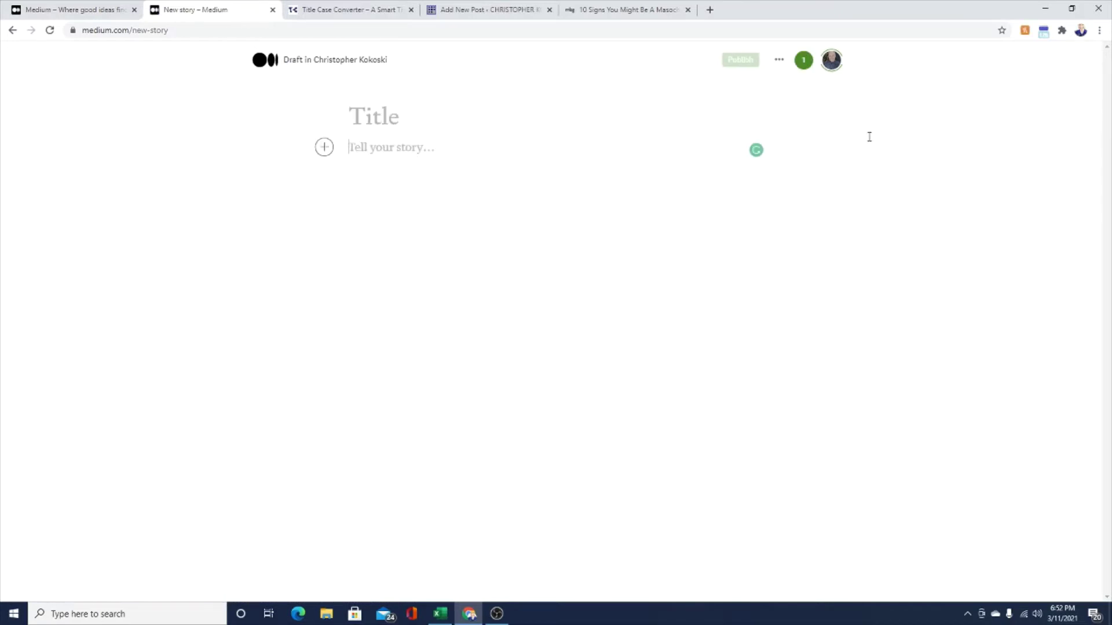
click(365, 116)
click(360, 150)
click(401, 123)
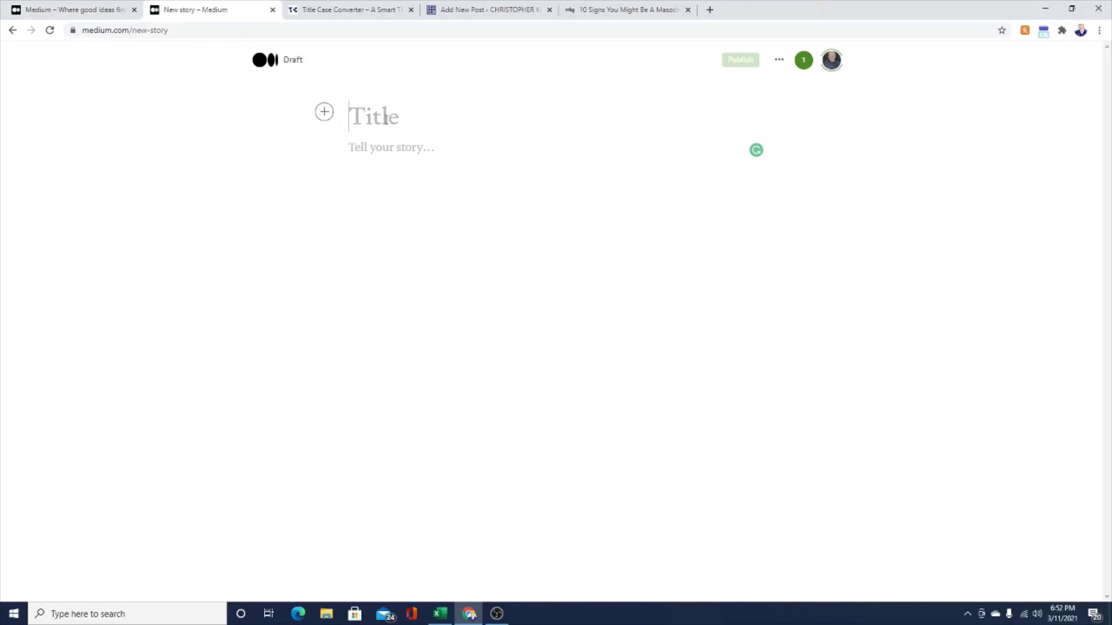
text(How to Write a Medium Article)
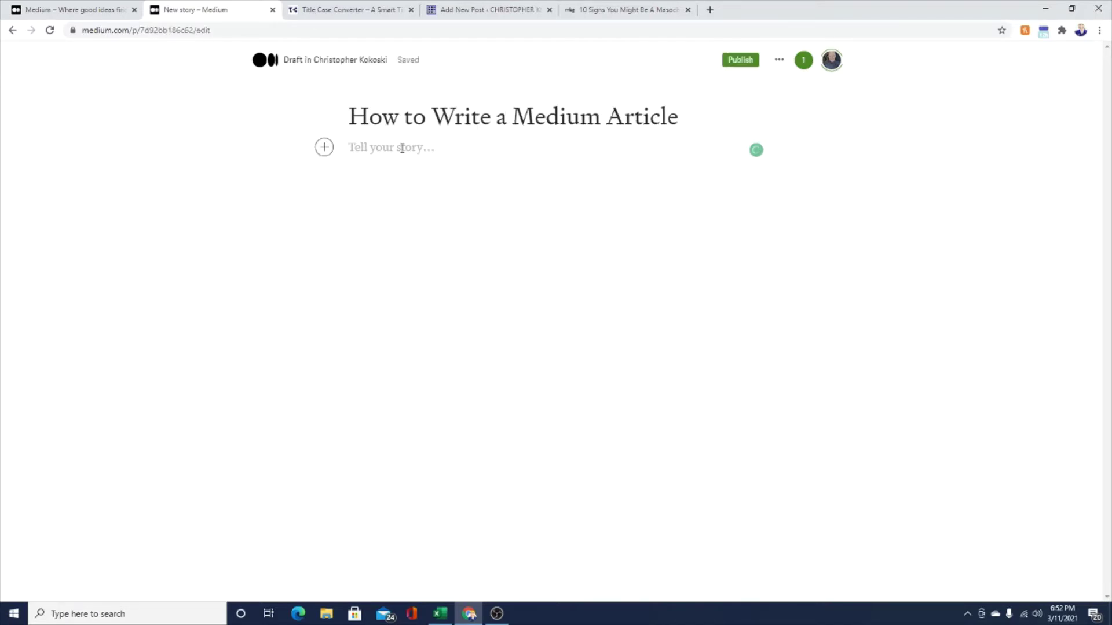
Write the line "My complete article-writing system to make over $1,000 per month" below the story title
drag(349, 116, 706, 108)
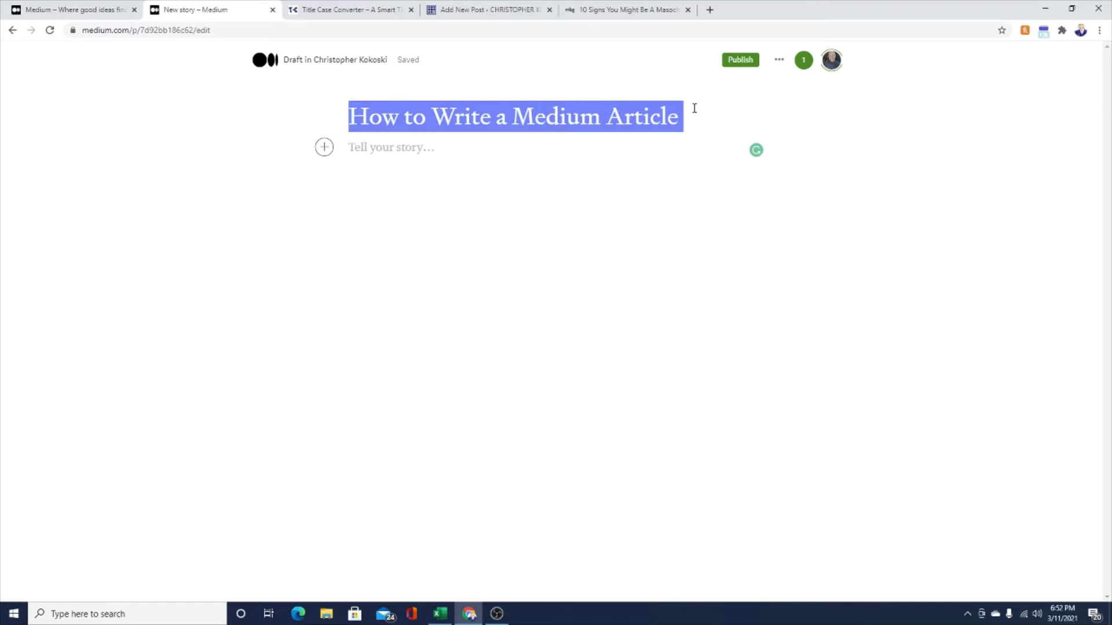
click(504, 137)
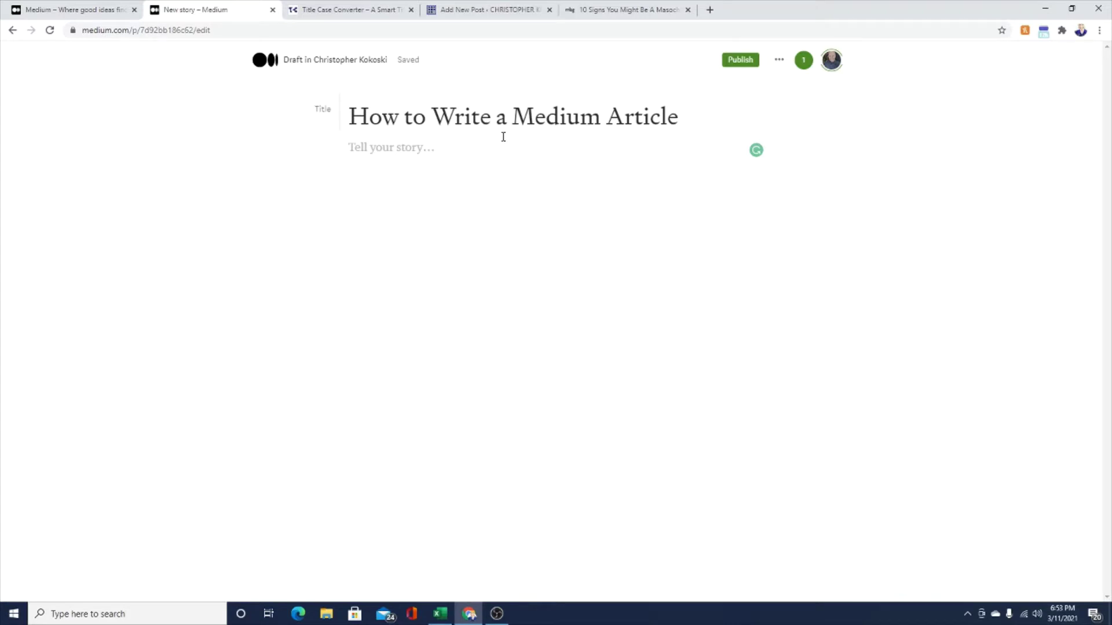
click(452, 149)
text(My cojp)
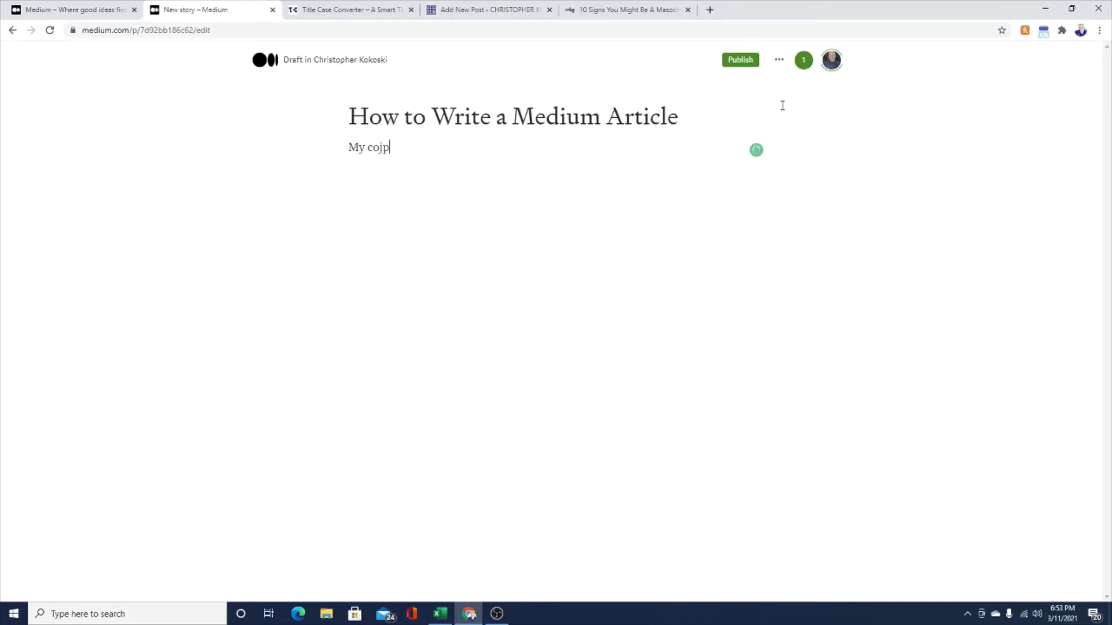
text(leplete article-writing )
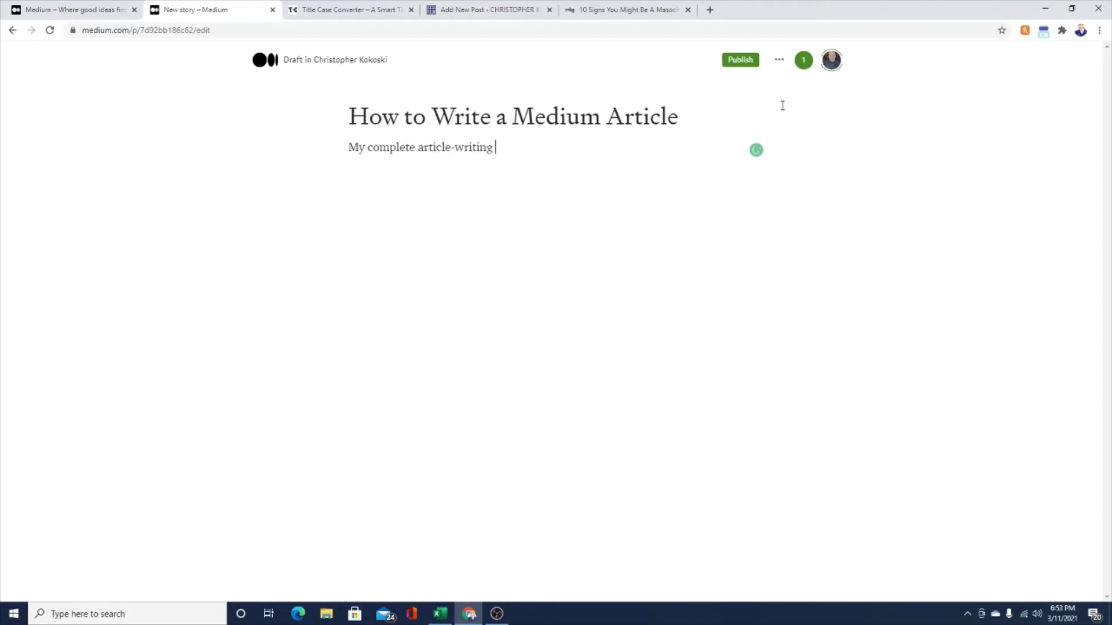
text(system to make over $1,000)
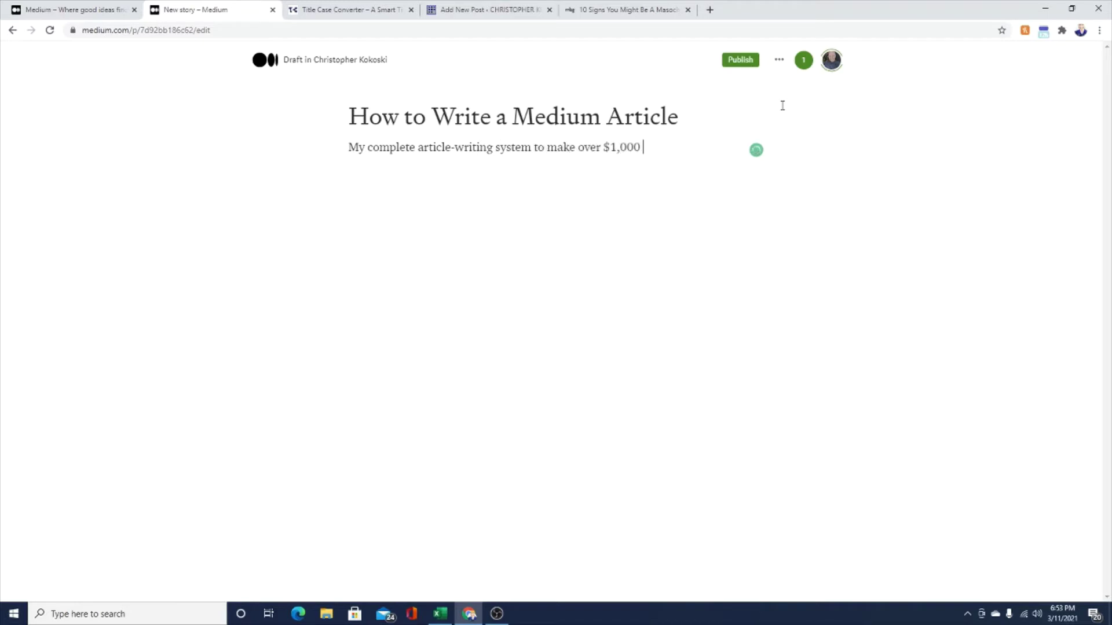
text( per month)
key(Return)
Format the line about the article-writing system as the story's subtitle
triple_click(513, 116)
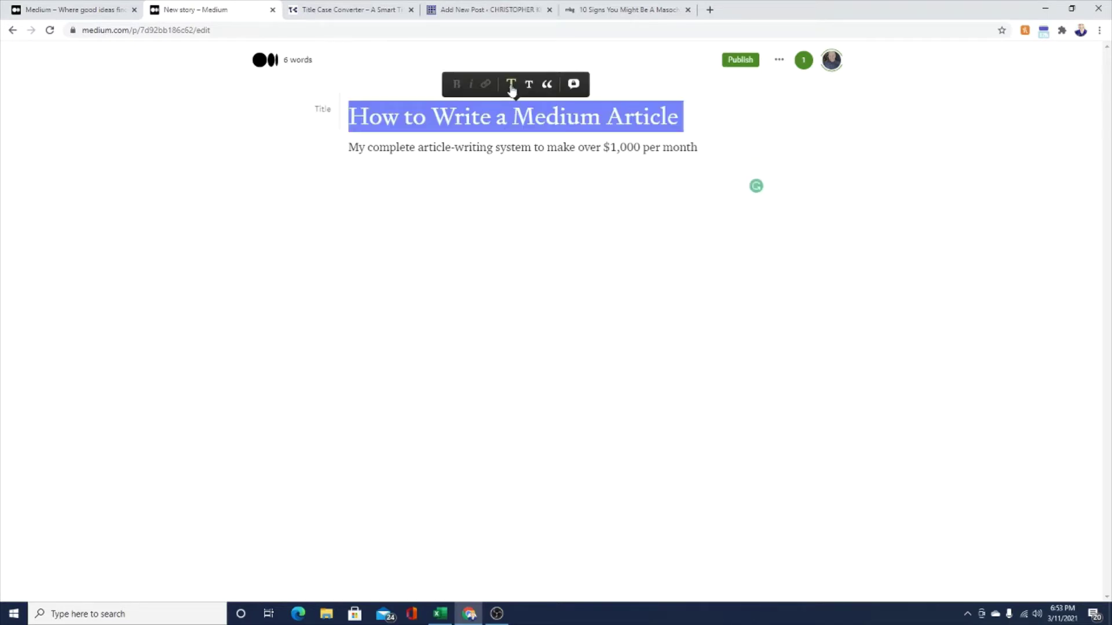
click(512, 135)
drag(720, 151, 281, 154)
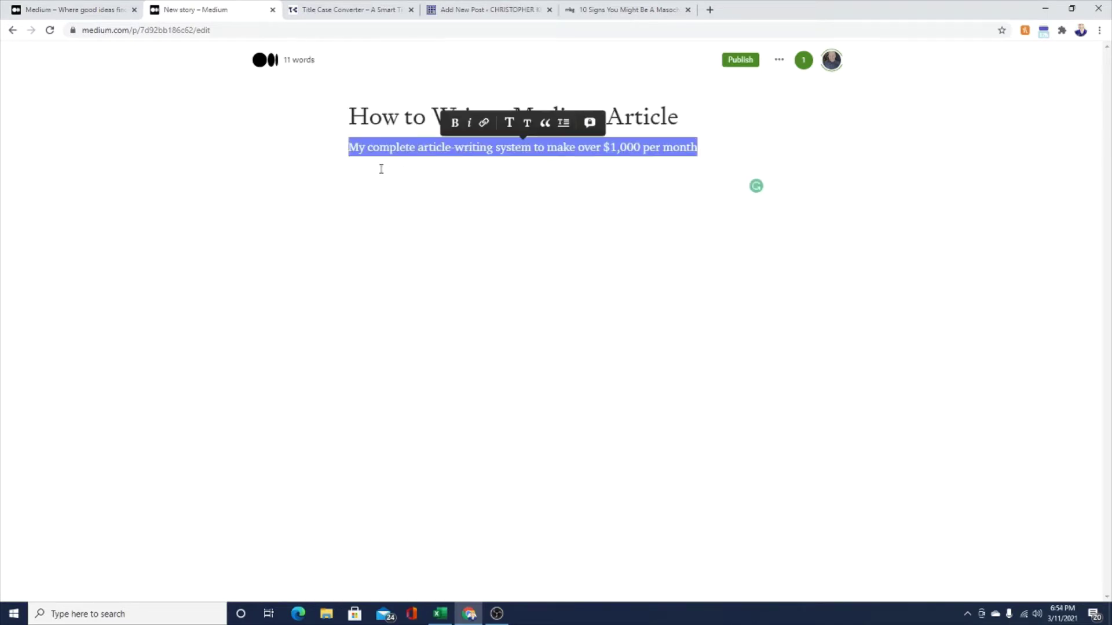
click(527, 124)
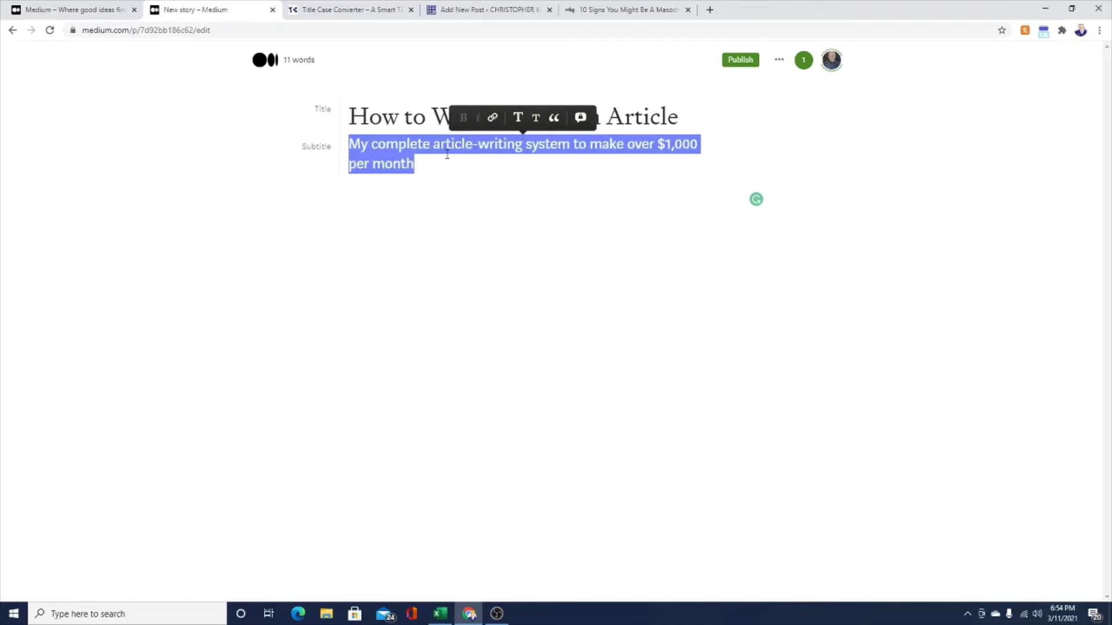
click(422, 169)
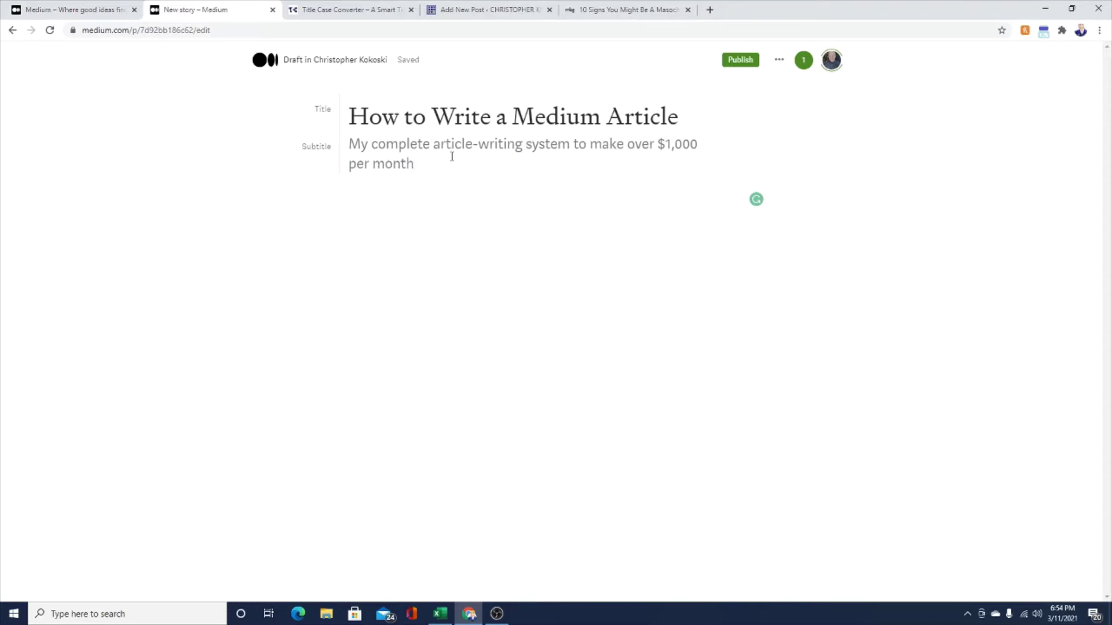
Add a new line below the subtitle and insert the first image listed under Today in the Downloads folder
key(Return)
click(441, 207)
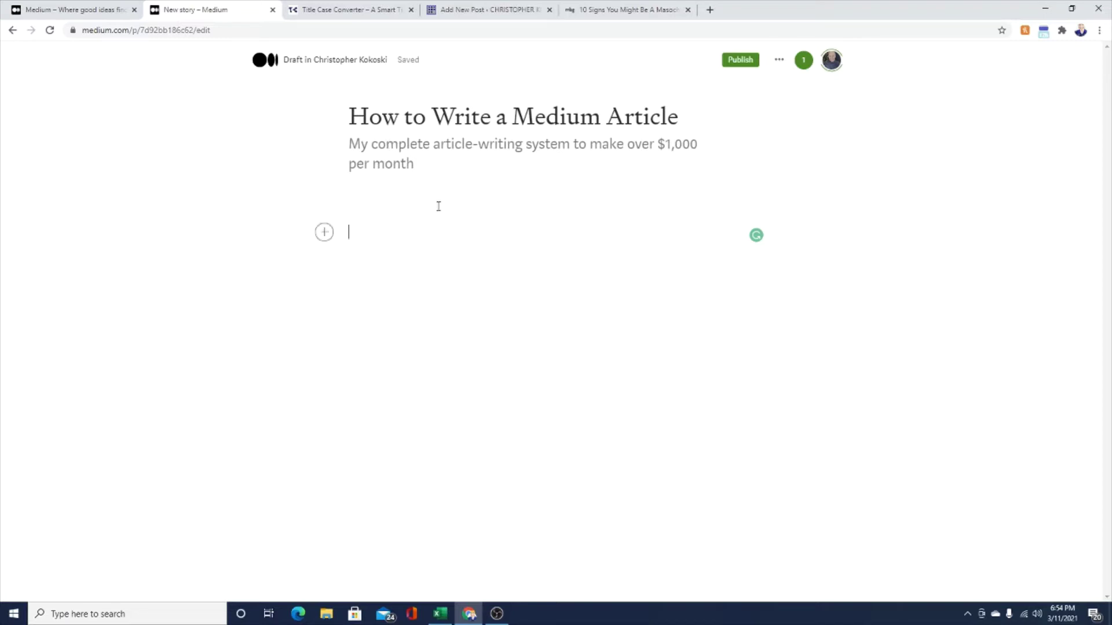
click(324, 235)
click(356, 234)
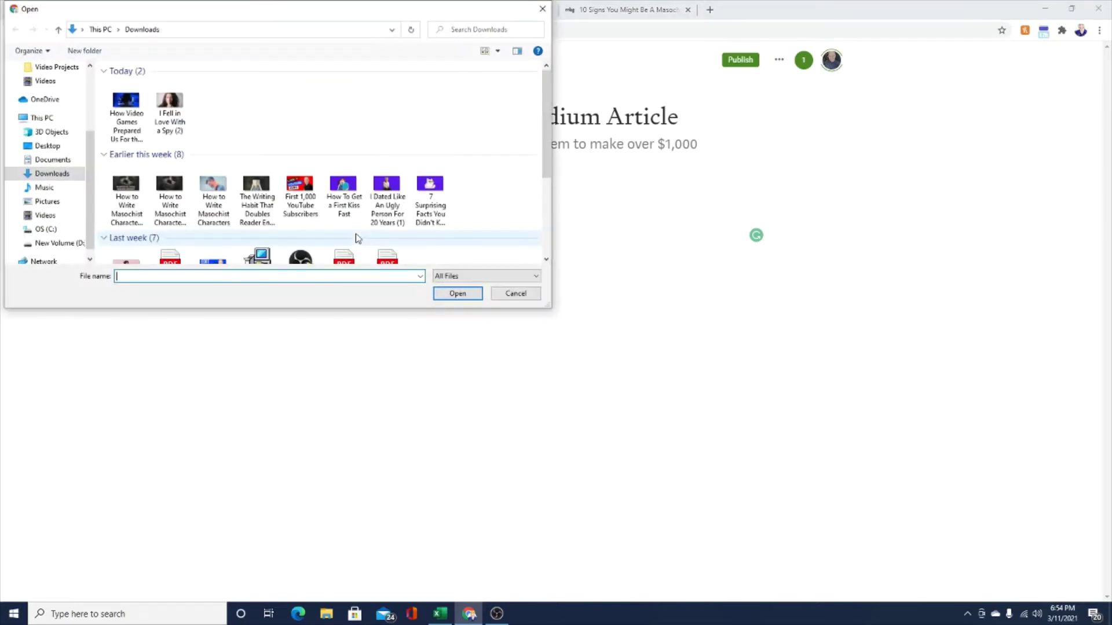
click(127, 111)
click(476, 297)
Search Google for "unsplash" in a new browser tab and open the Unsplash website
key(ctrl+t)
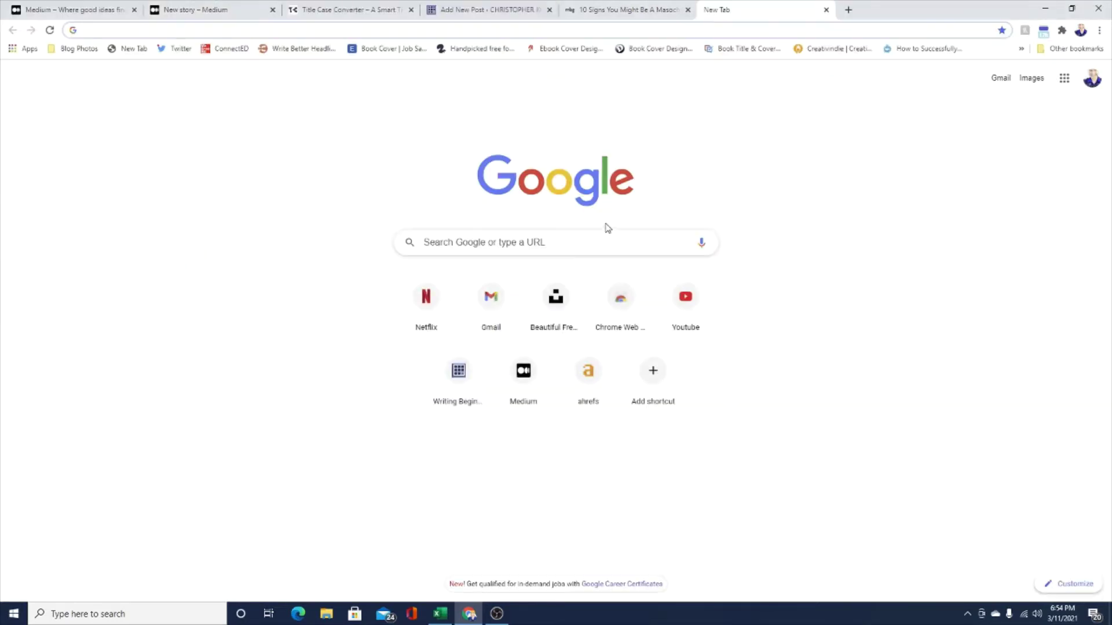
click(602, 239)
text(unsplash)
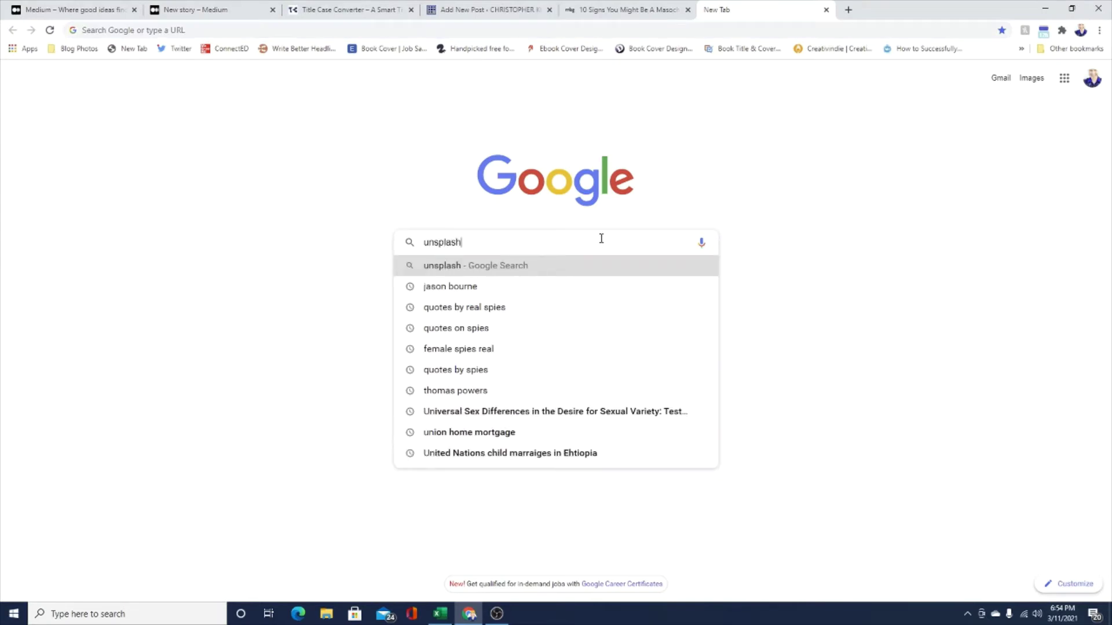
key(Return)
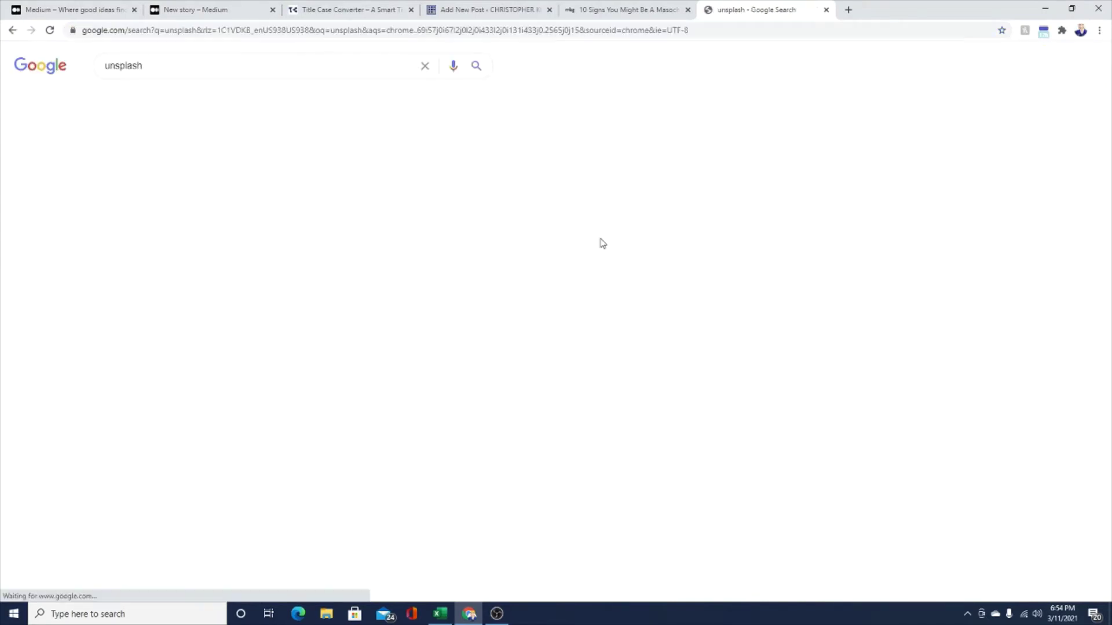
click(225, 165)
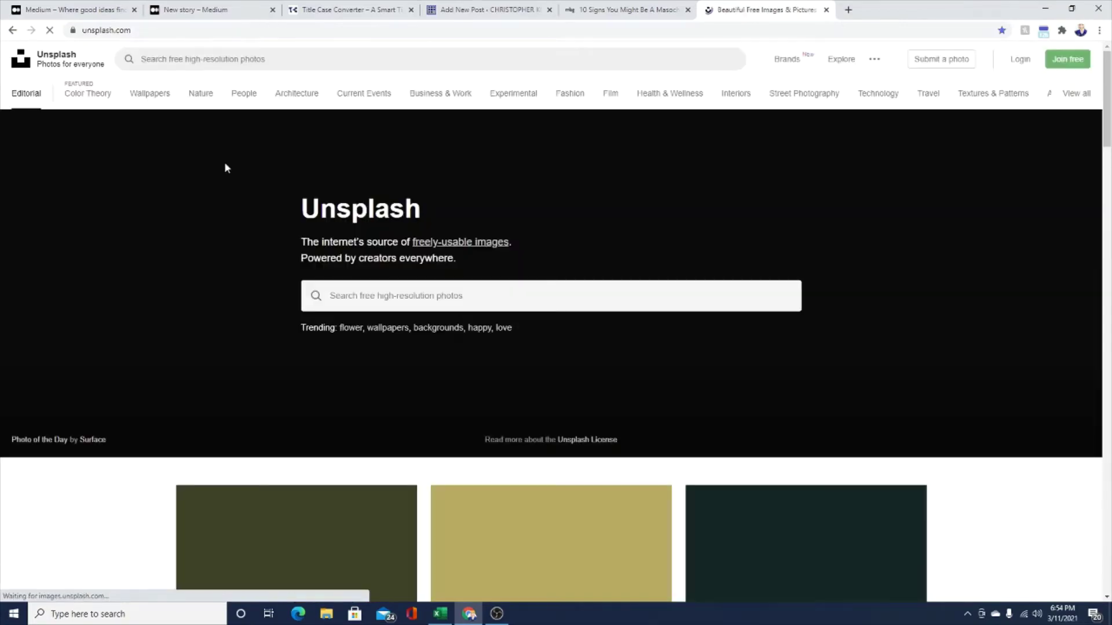
Look through the free photos on the Unsplash home page and return to its search area
scroll(570, 308, down, 10)
scroll(634, 313, down, 15)
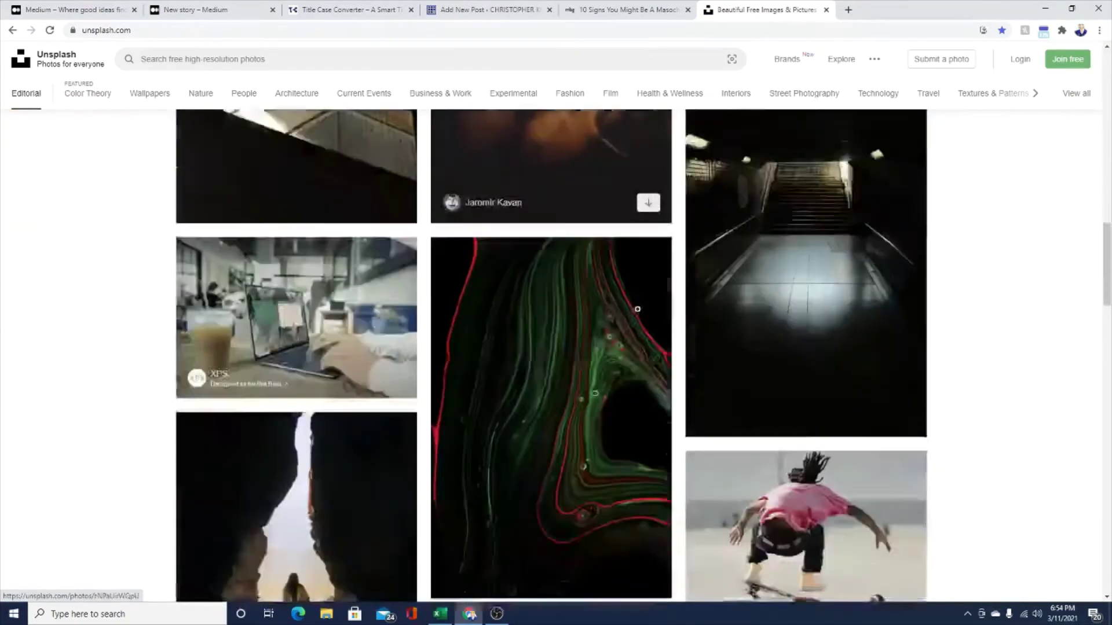
scroll(656, 307, down, 15)
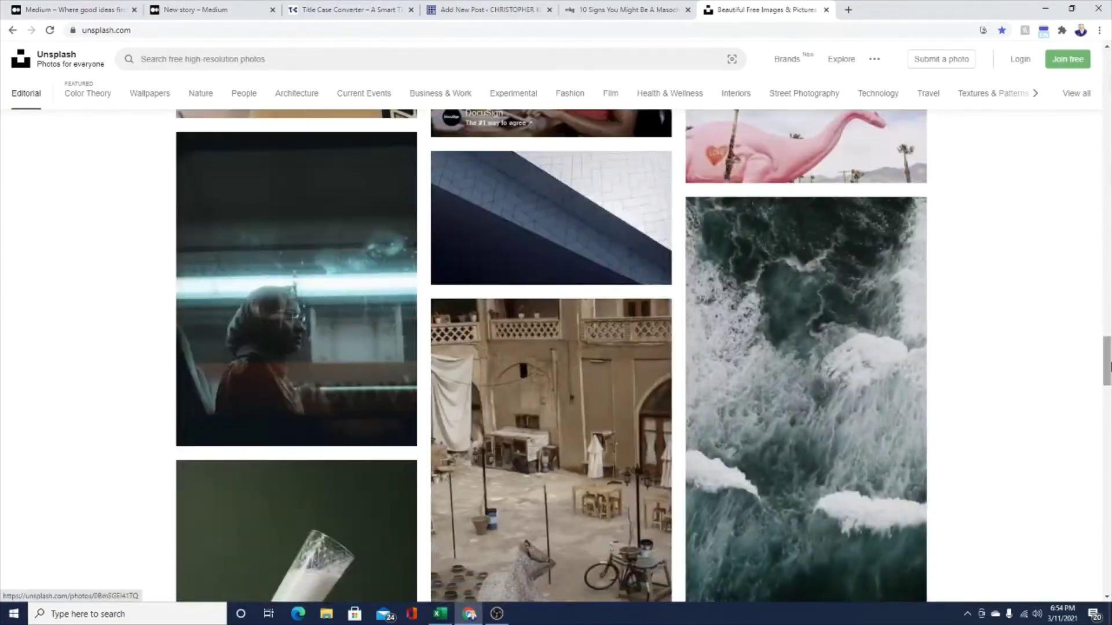
scroll(1099, 248, up, 20)
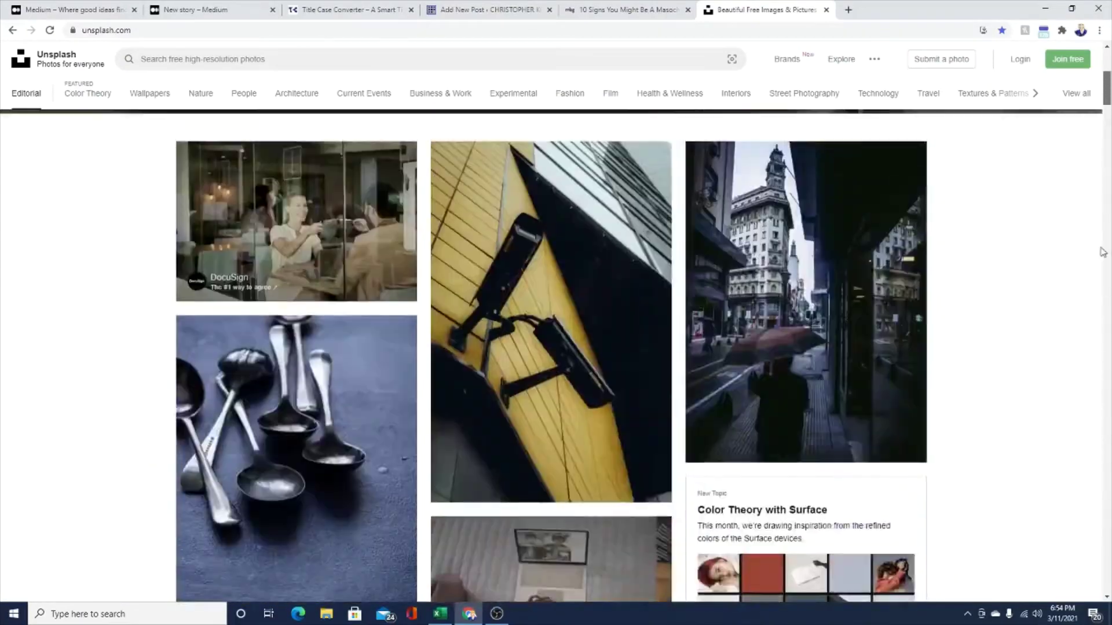
scroll(563, 449, down, 3)
scroll(563, 440, down, 15)
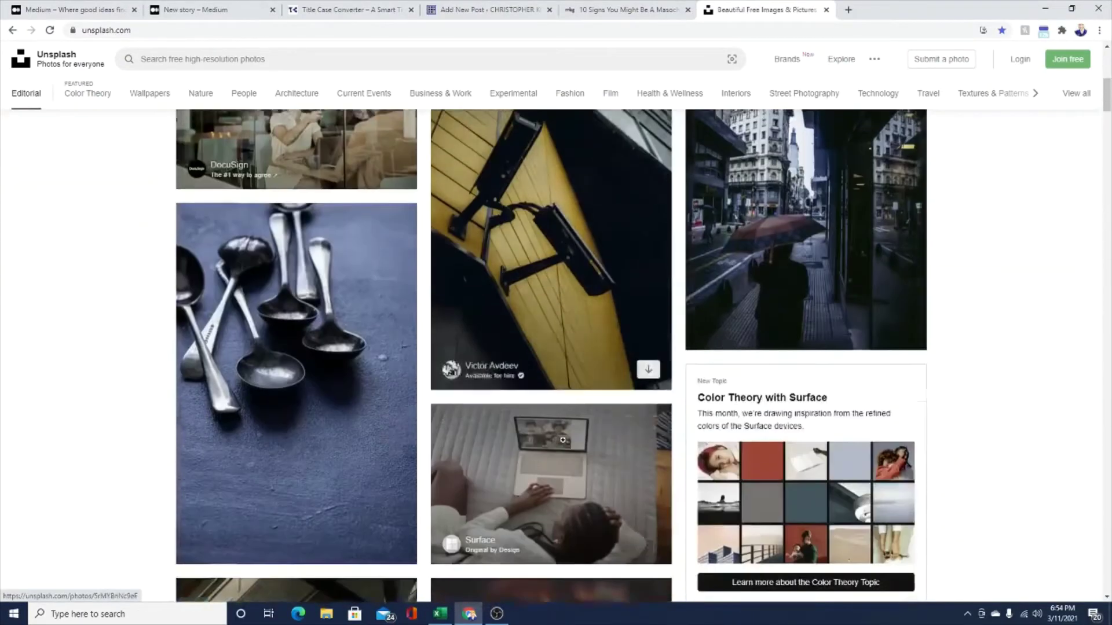
scroll(568, 441, down, 8)
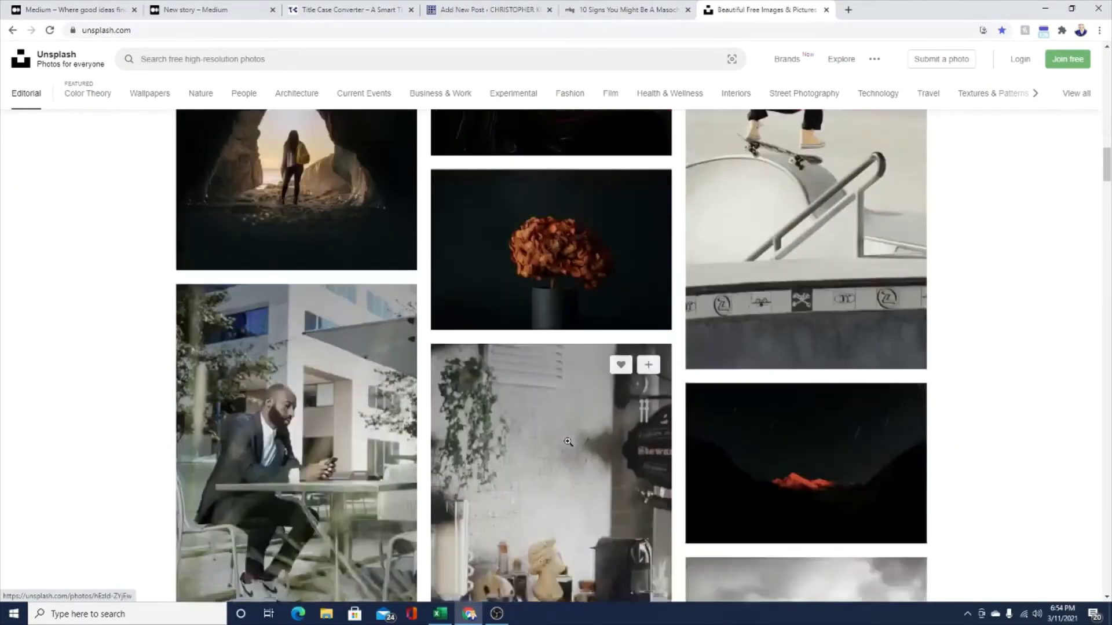
scroll(1103, 174, up, 20)
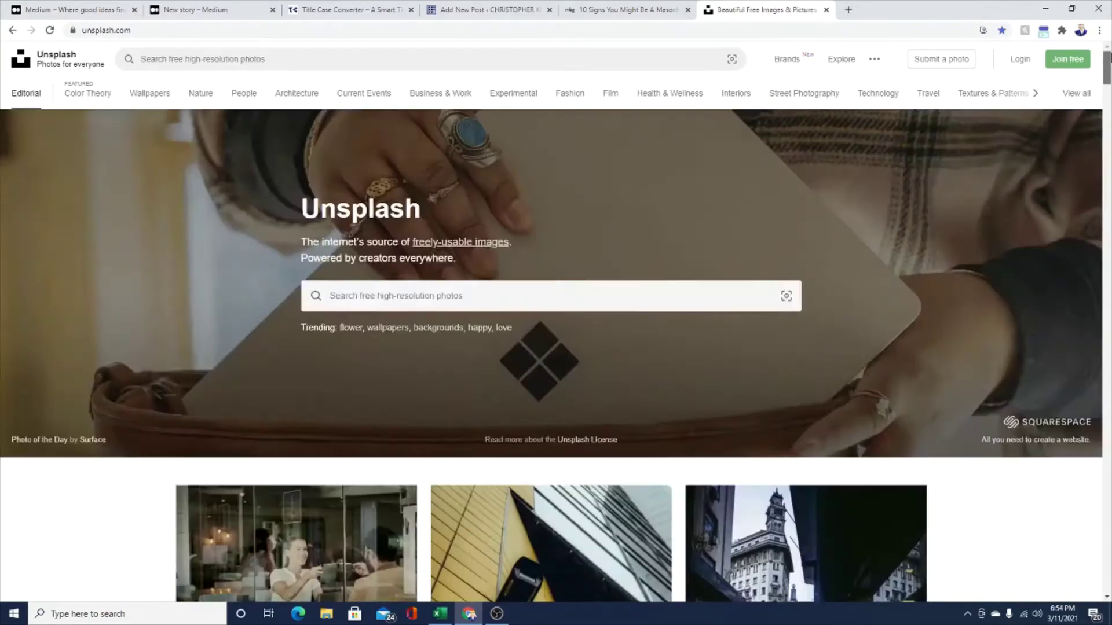
Search Unsplash for "writing" and look over the first photos in the results
click(503, 293)
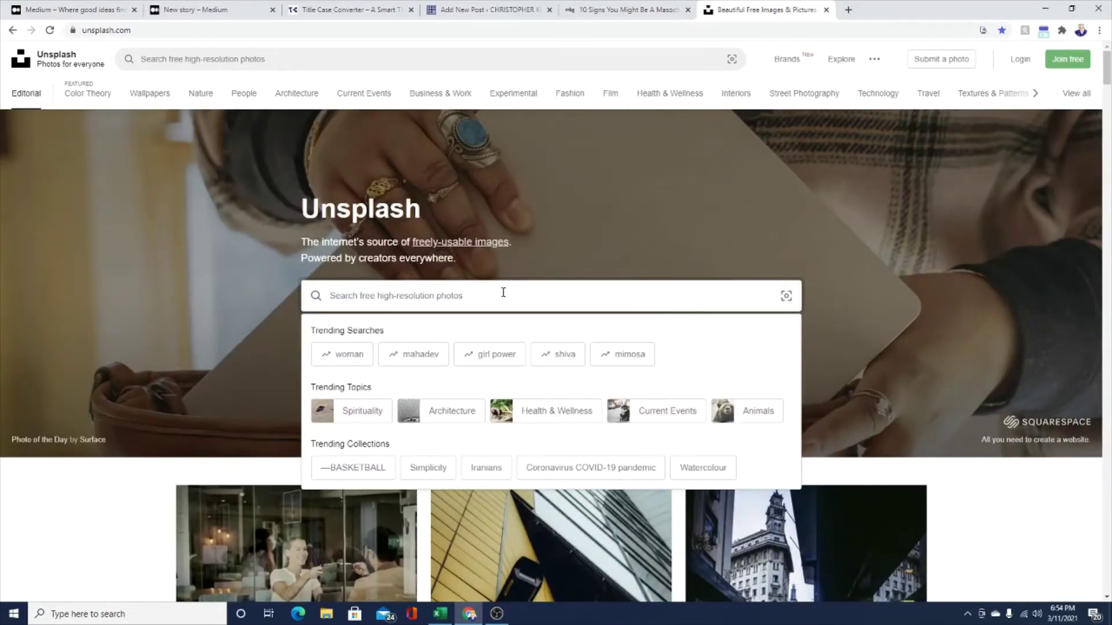
text(writing)
key(Return)
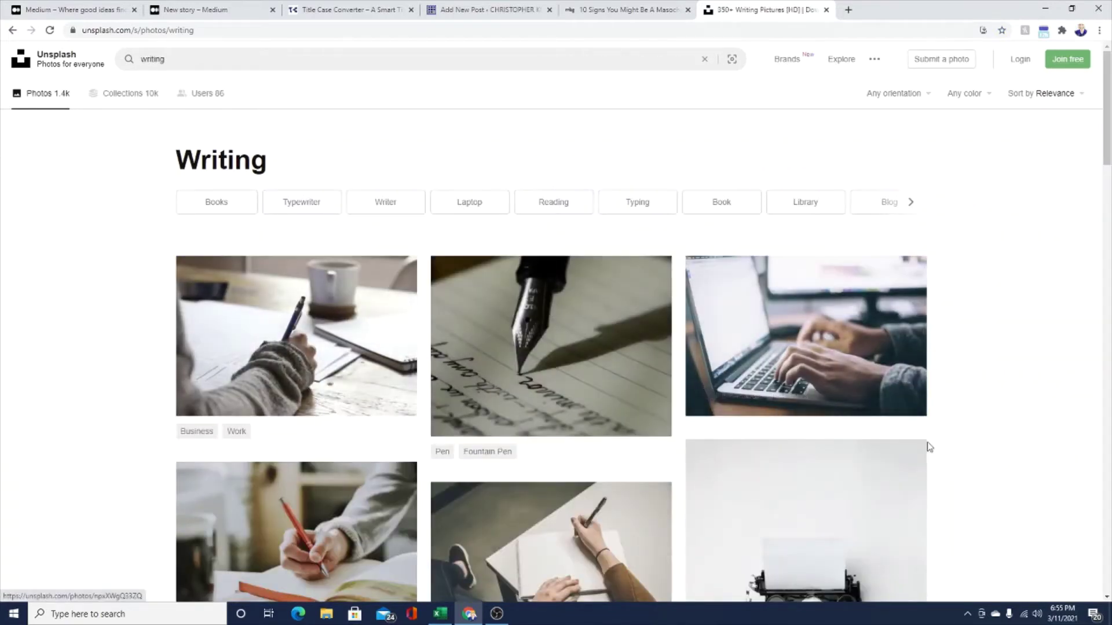
scroll(884, 185, down, 3)
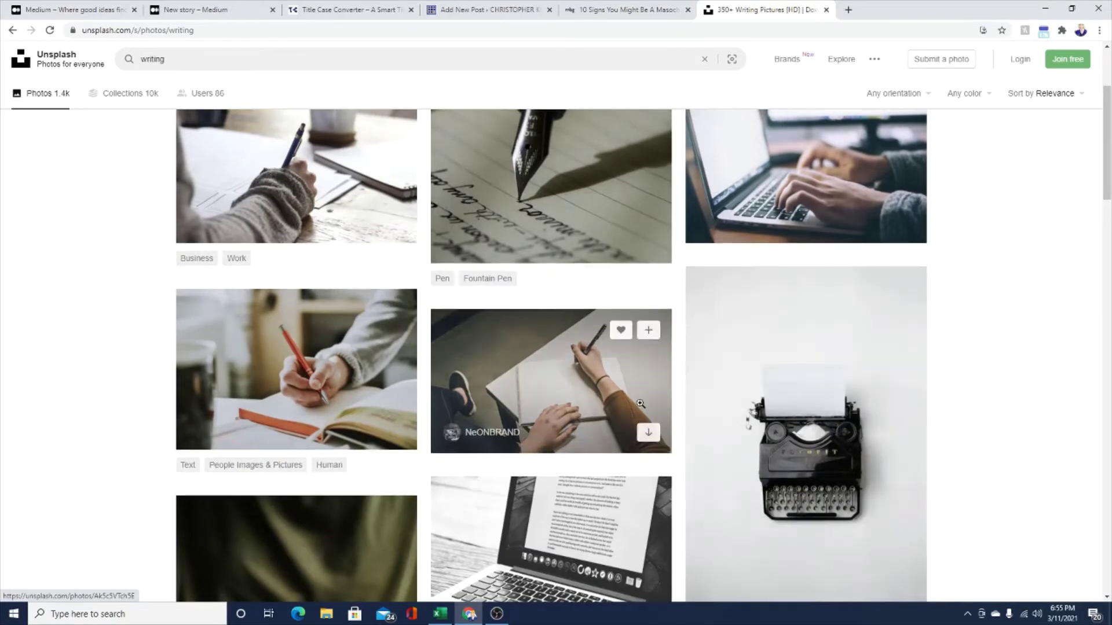
scroll(637, 417, up, 3)
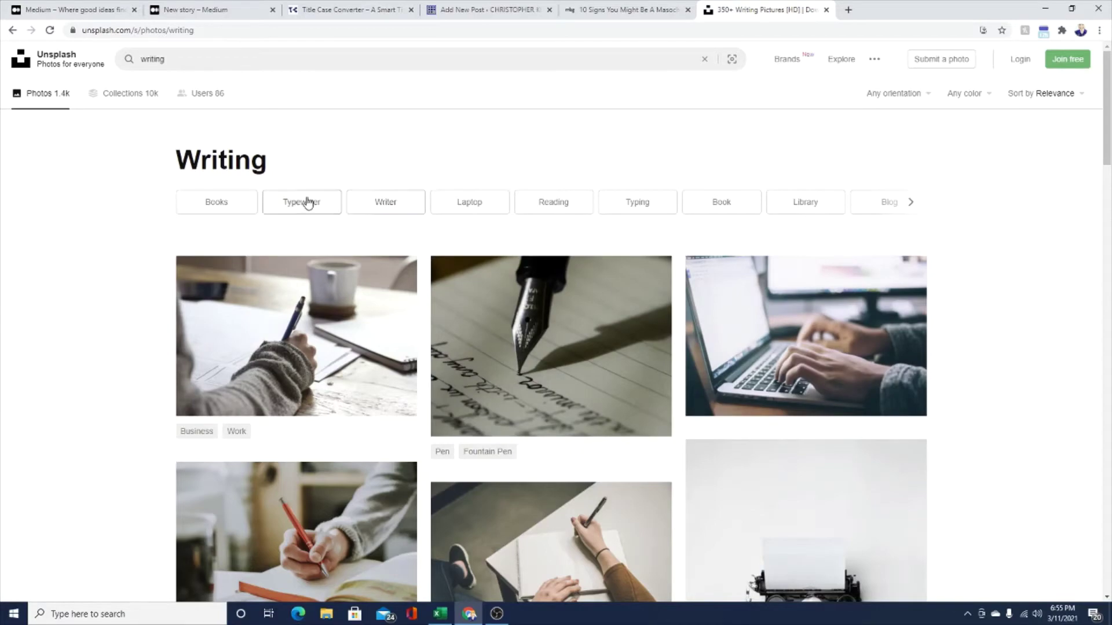
Switch to the related Writer search and look through its photos for a suitable story image
click(398, 202)
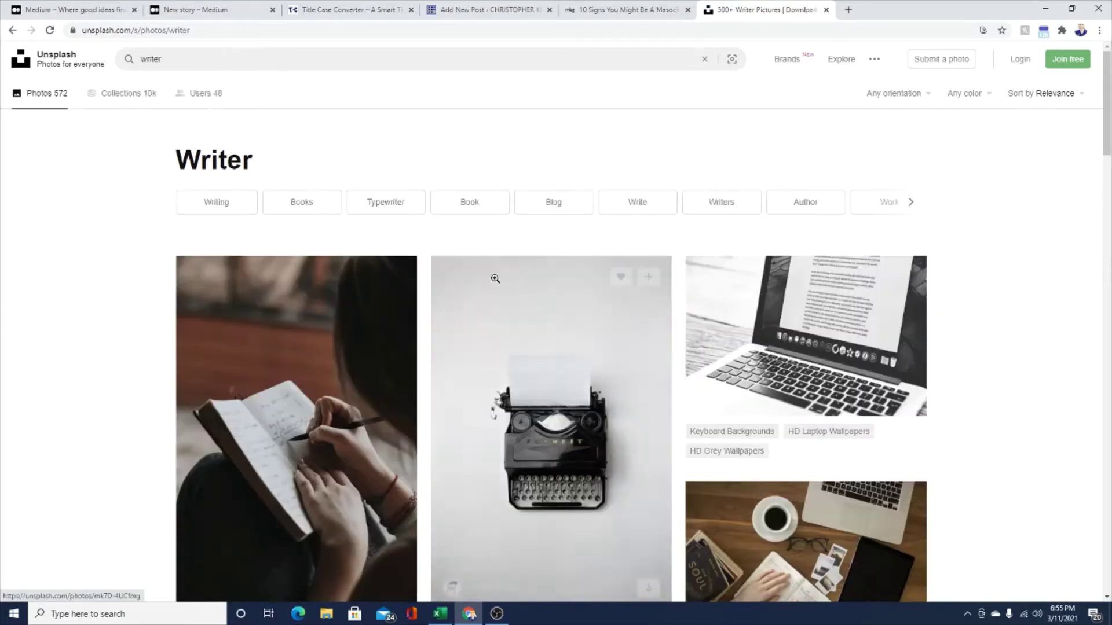
scroll(521, 313, down, 5)
scroll(565, 340, down, 20)
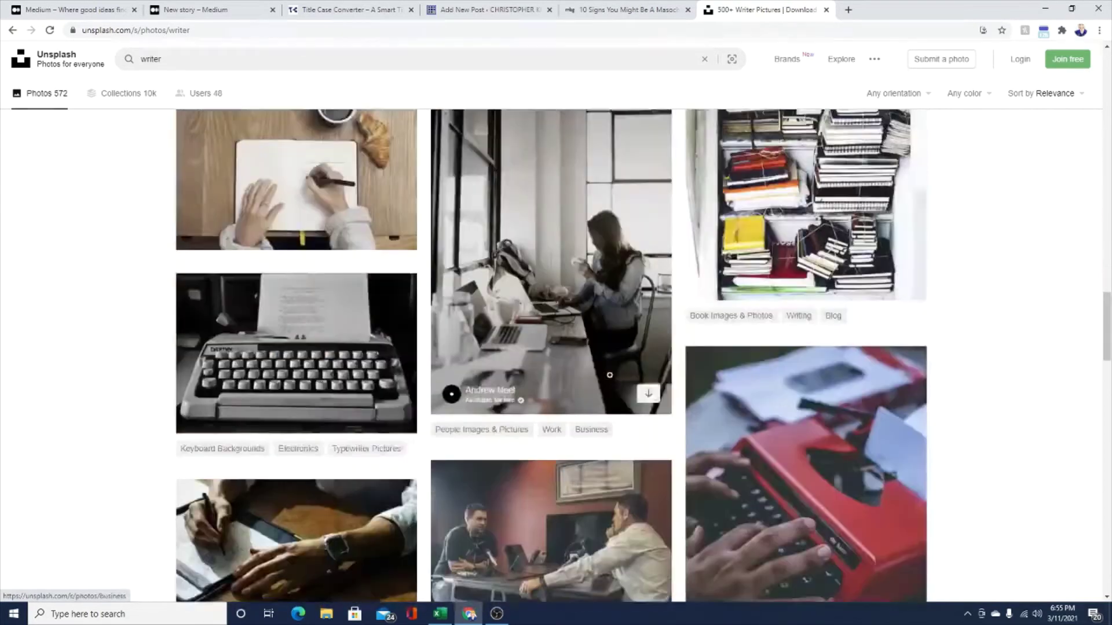
scroll(611, 375, down, 20)
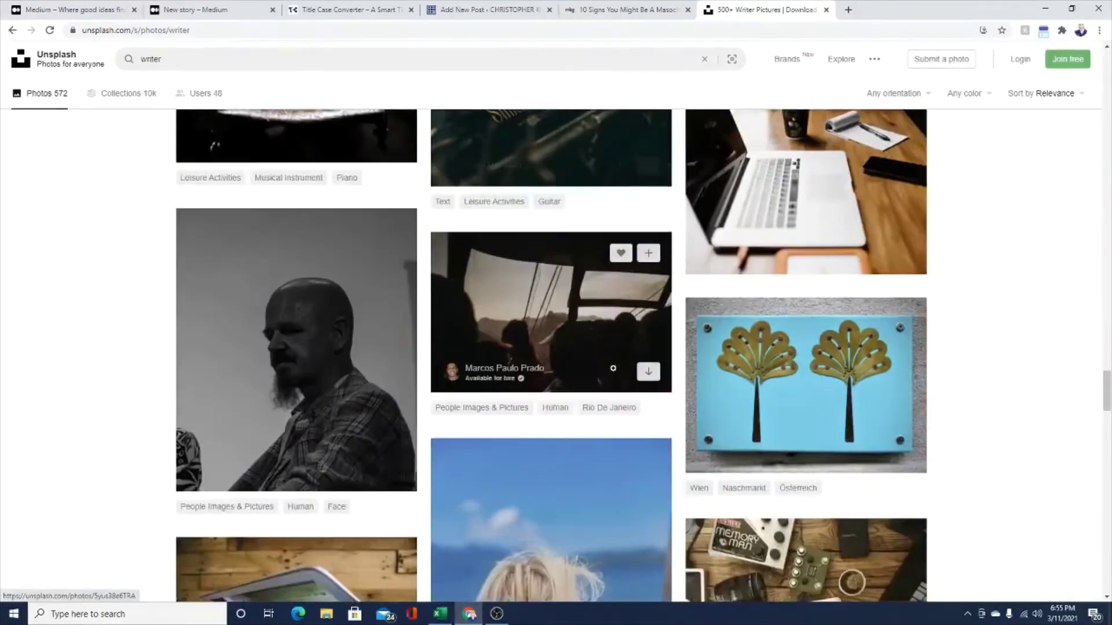
scroll(616, 372, down, 20)
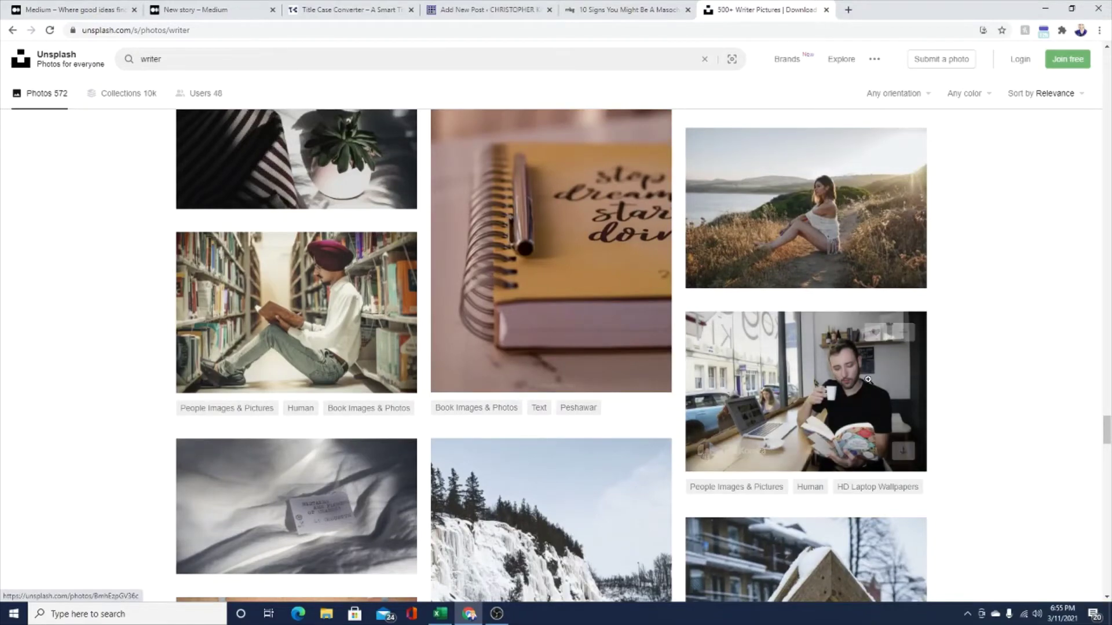
scroll(626, 449, up, 3)
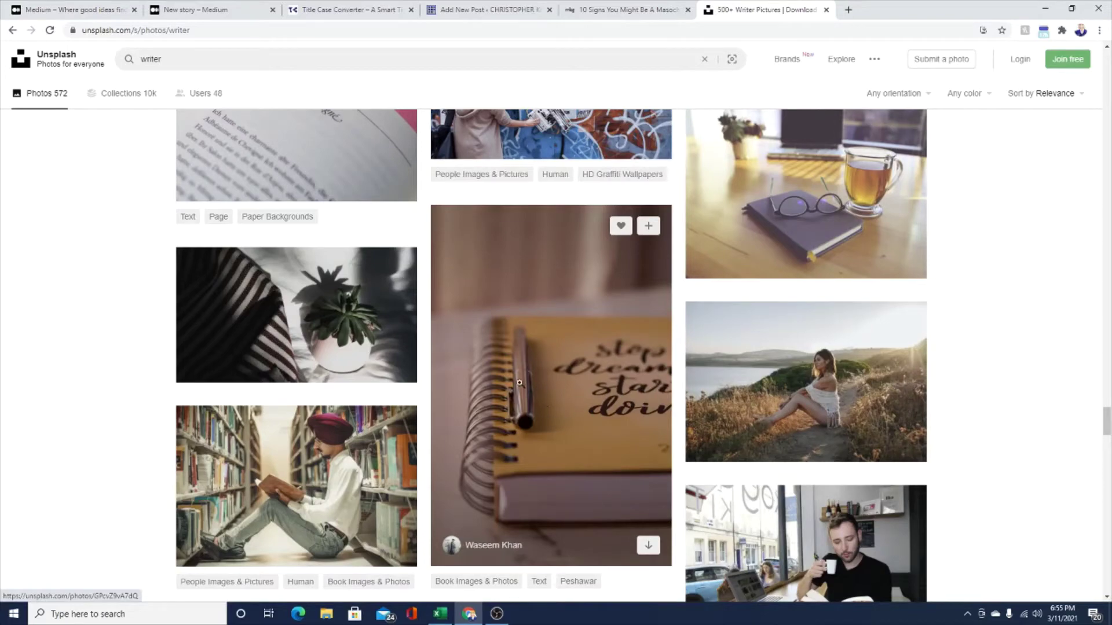
scroll(816, 397, up, 9)
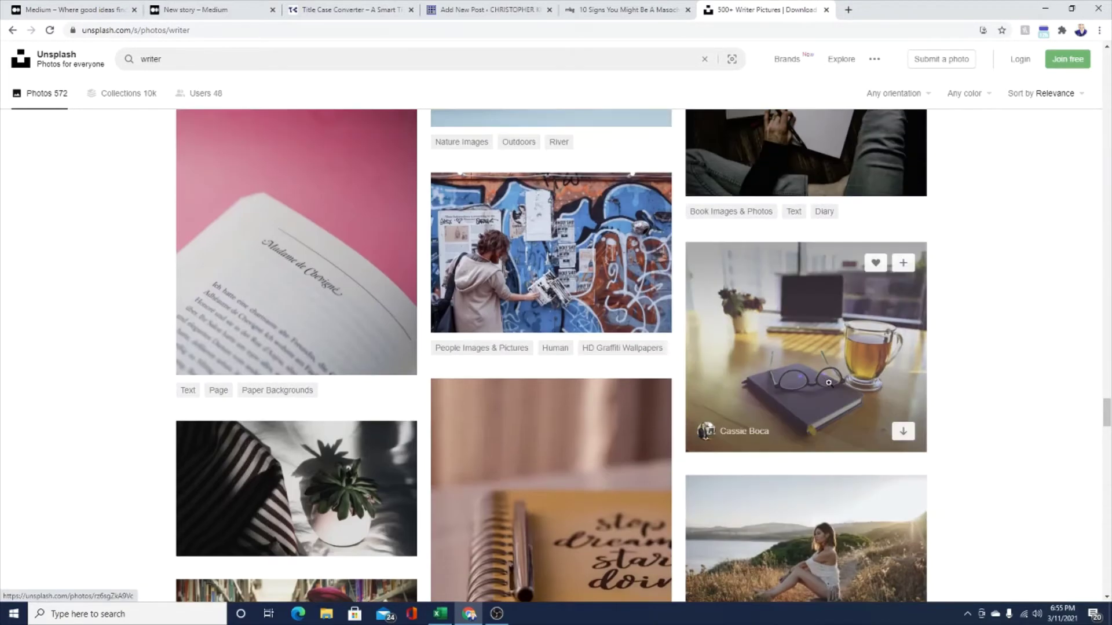
scroll(856, 412, down, 5)
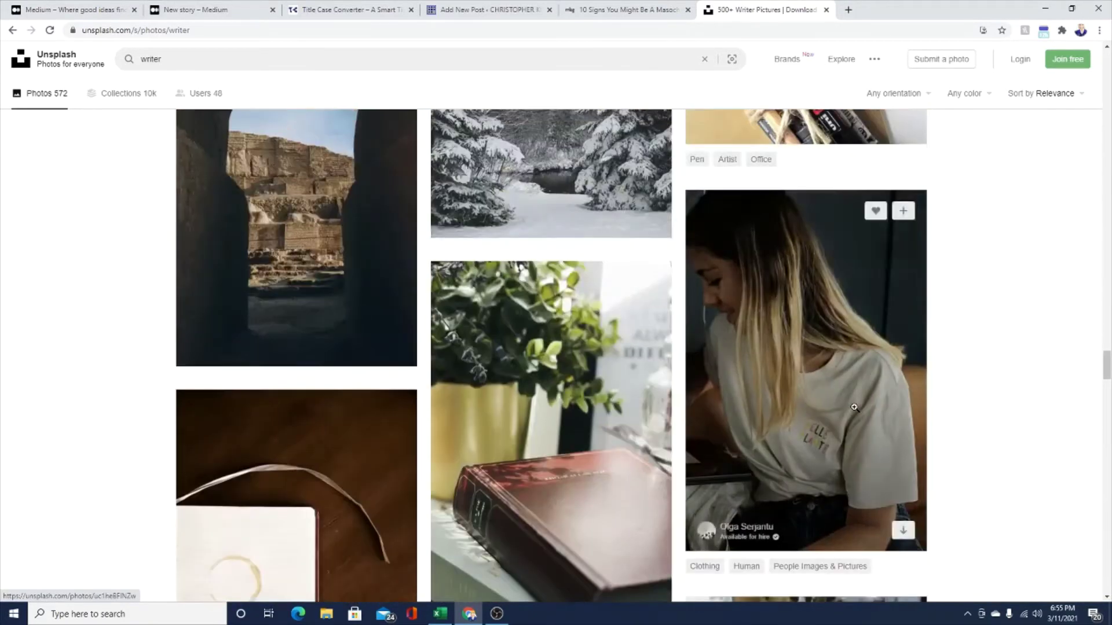
Search Google for "pexels" in a new browser tab and open the Pexels website
click(670, 241)
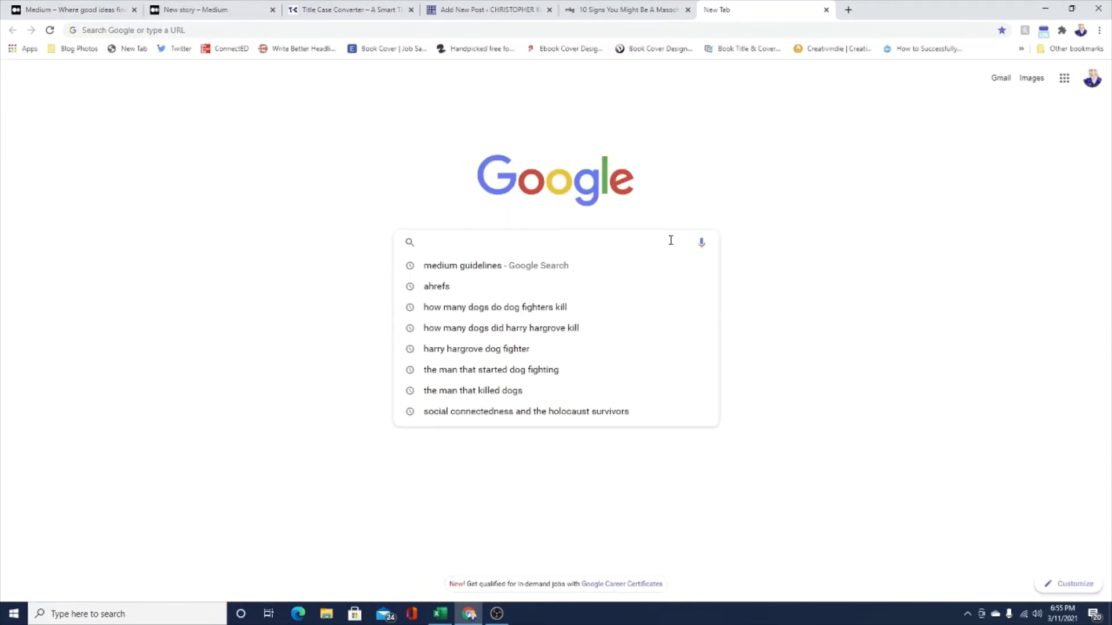
text(pexels)
key(Return)
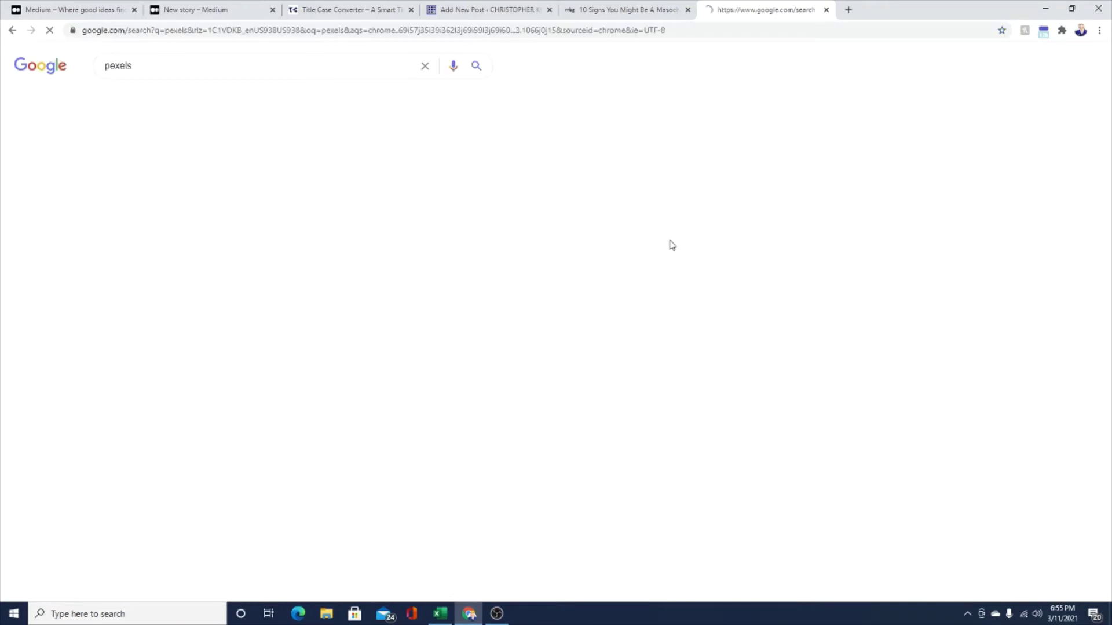
click(144, 163)
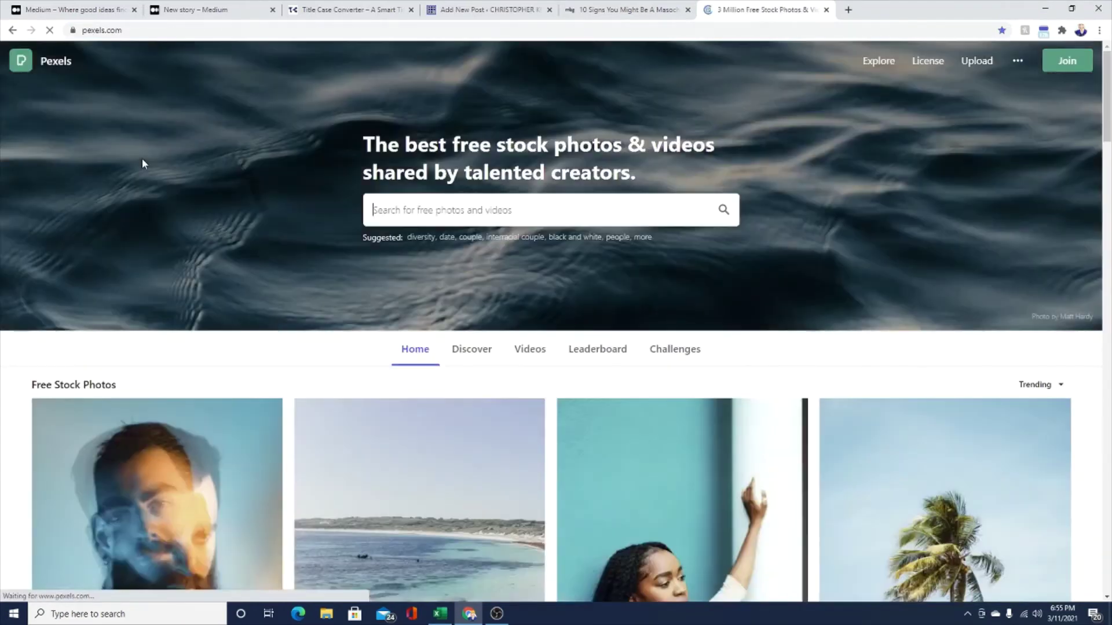
Look through the free stock photos on the Pexels home page and the suggestions its search offers
scroll(608, 423, down, 1)
scroll(628, 413, down, 10)
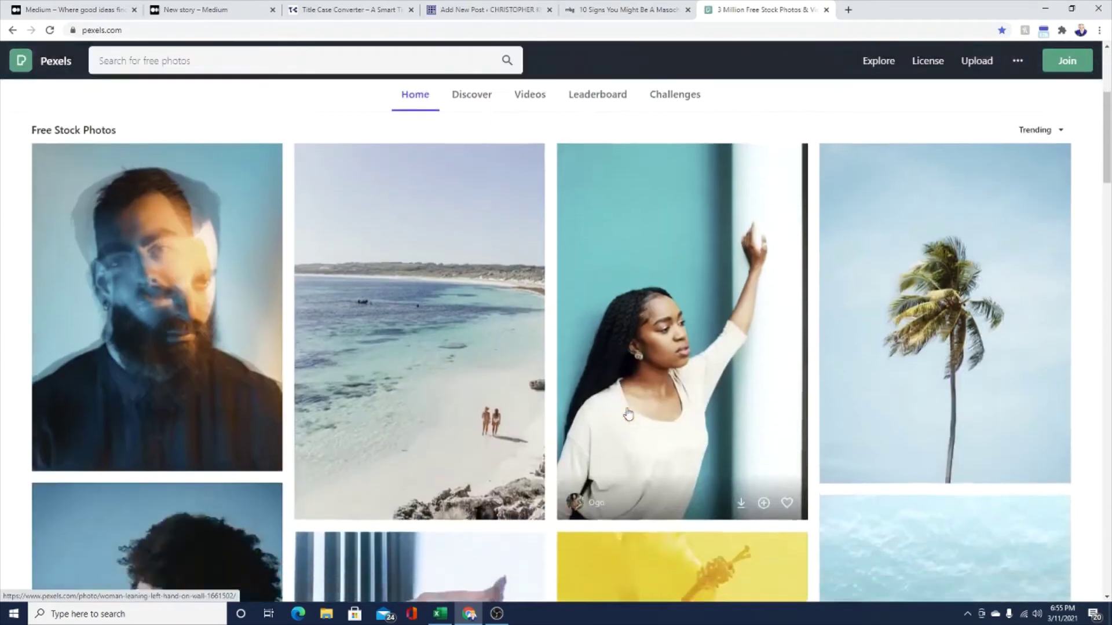
scroll(579, 347, up, 12)
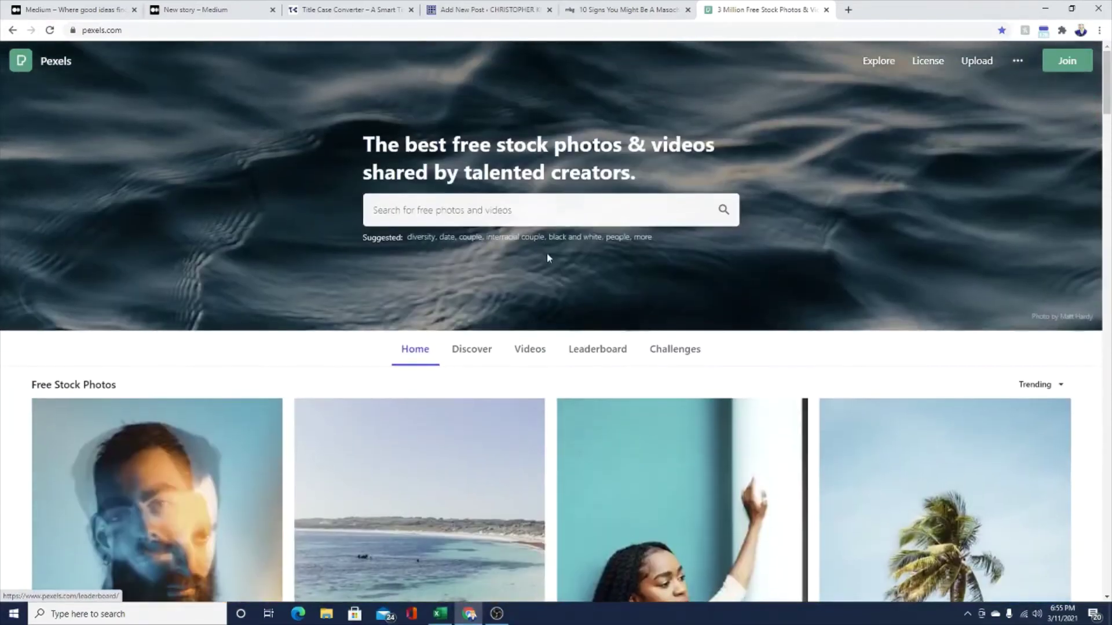
click(530, 211)
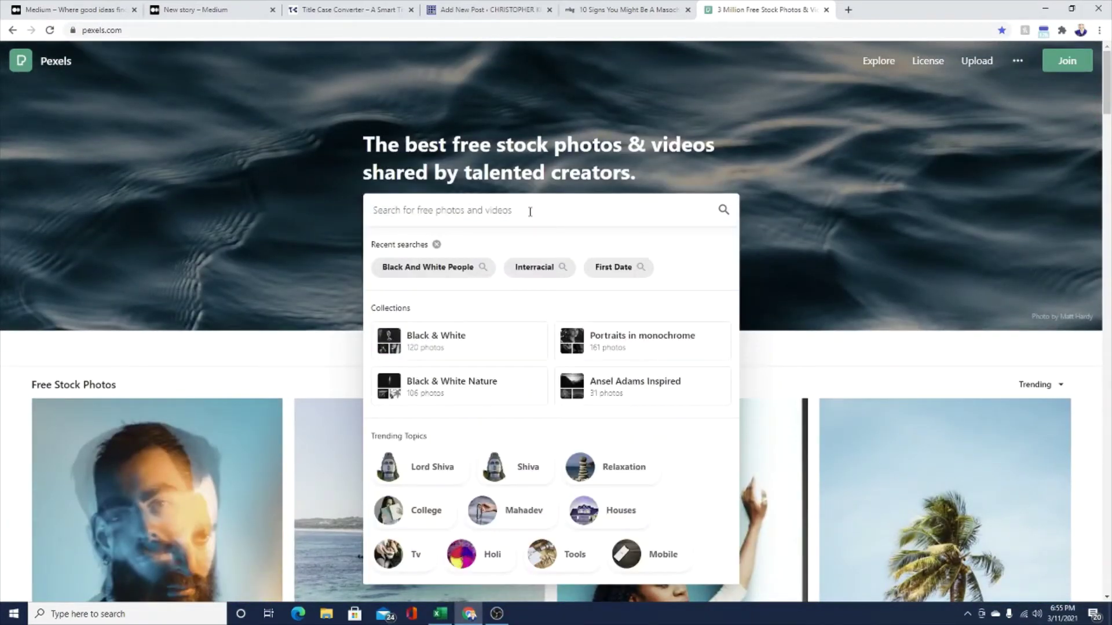
click(1059, 359)
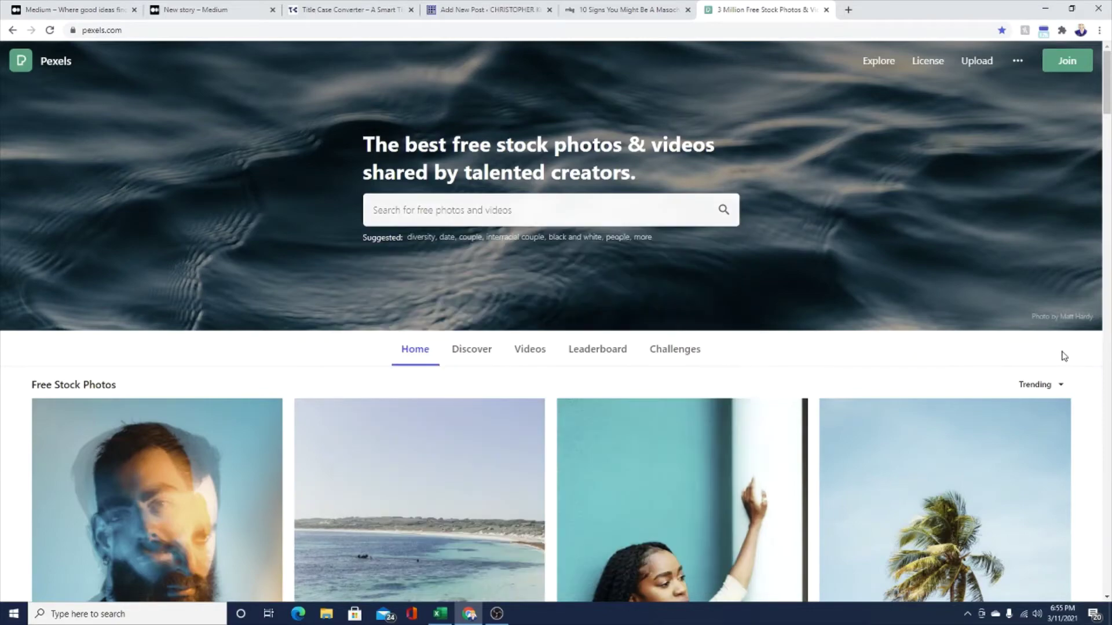
scroll(1062, 357, down, 10)
scroll(1063, 363, down, 20)
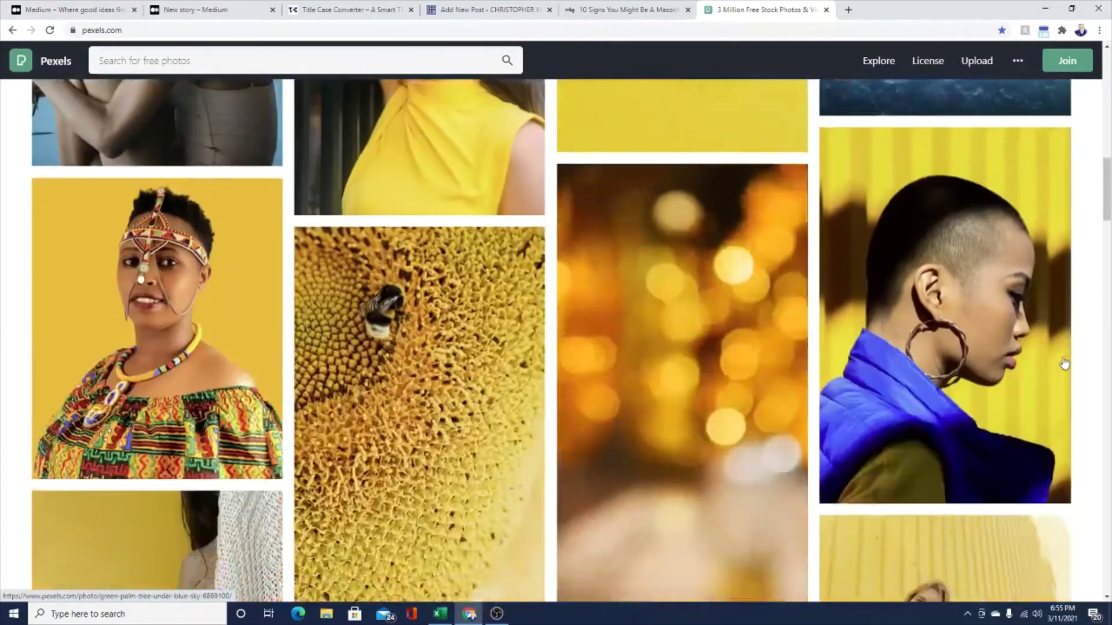
scroll(1063, 359, down, 20)
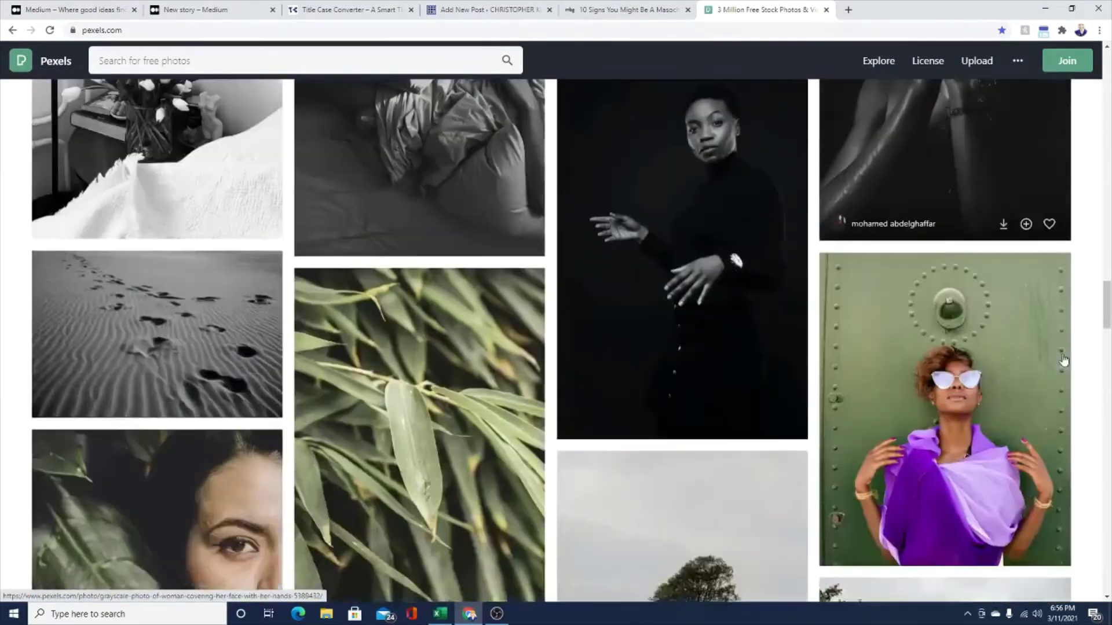
scroll(1064, 356, down, 20)
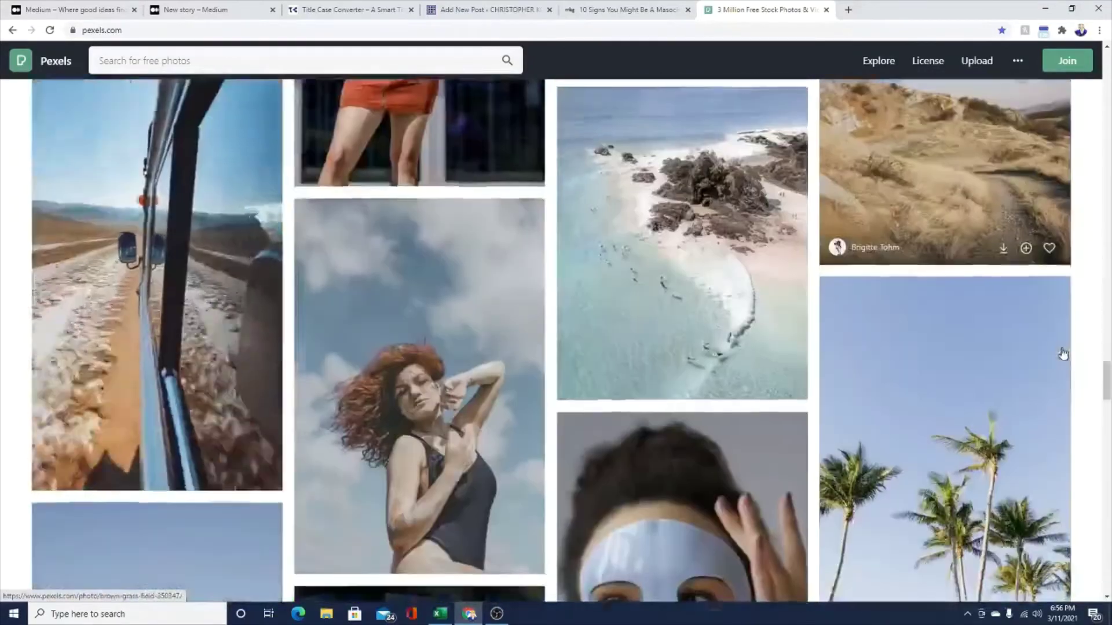
scroll(1064, 356, down, 20)
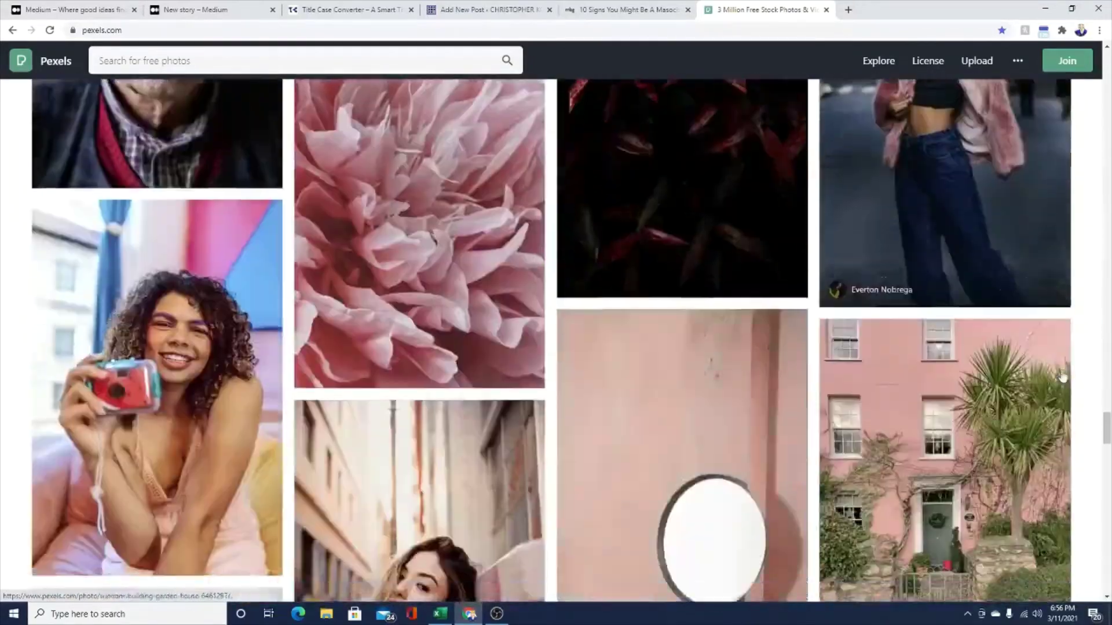
Open the pink house photo in its own tab and close both Pexels tabs
middle_click(1064, 356)
scroll(1071, 371, down, 5)
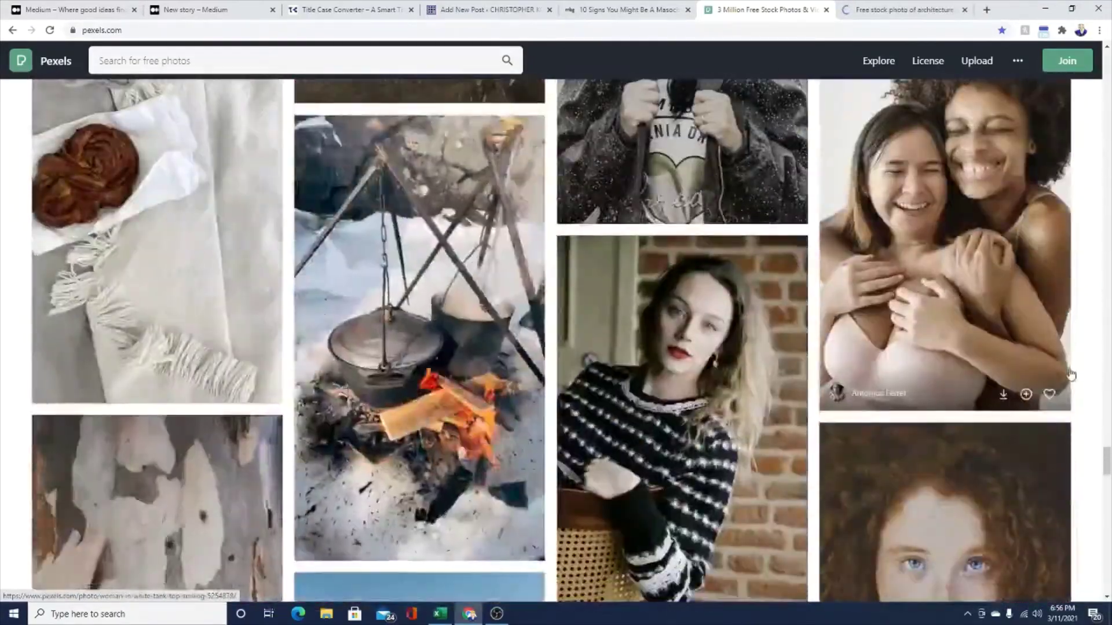
key(Home)
click(827, 10)
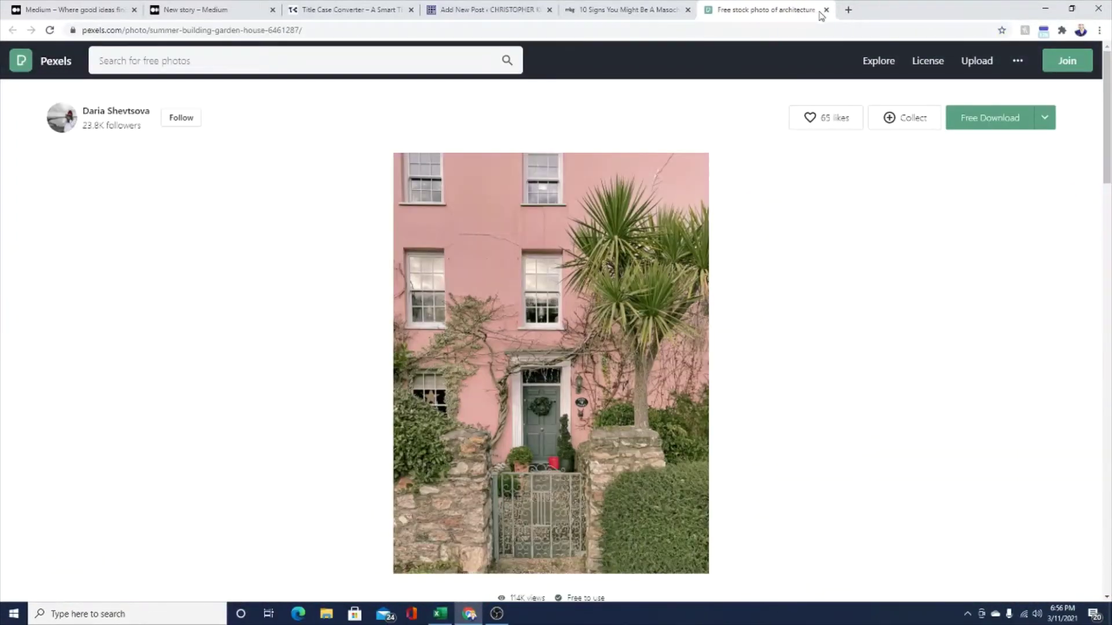
click(825, 10)
Go to Canva in the empty browser tab and open the existing design "How Video Games Prepared Us For the Pandemic"
click(711, 11)
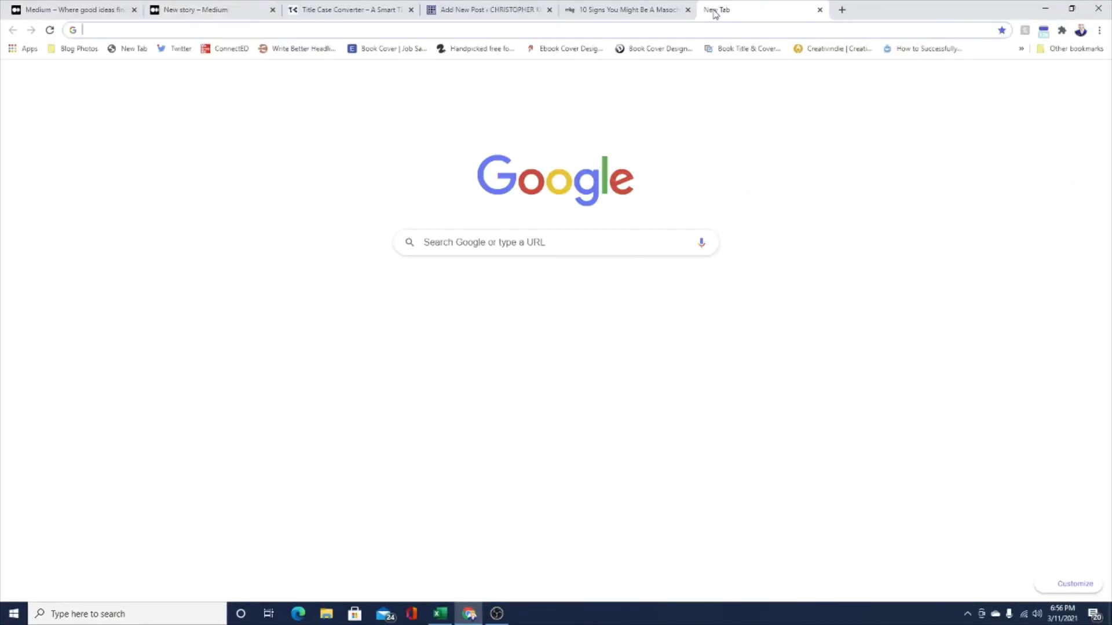
text(canva)
key(Return)
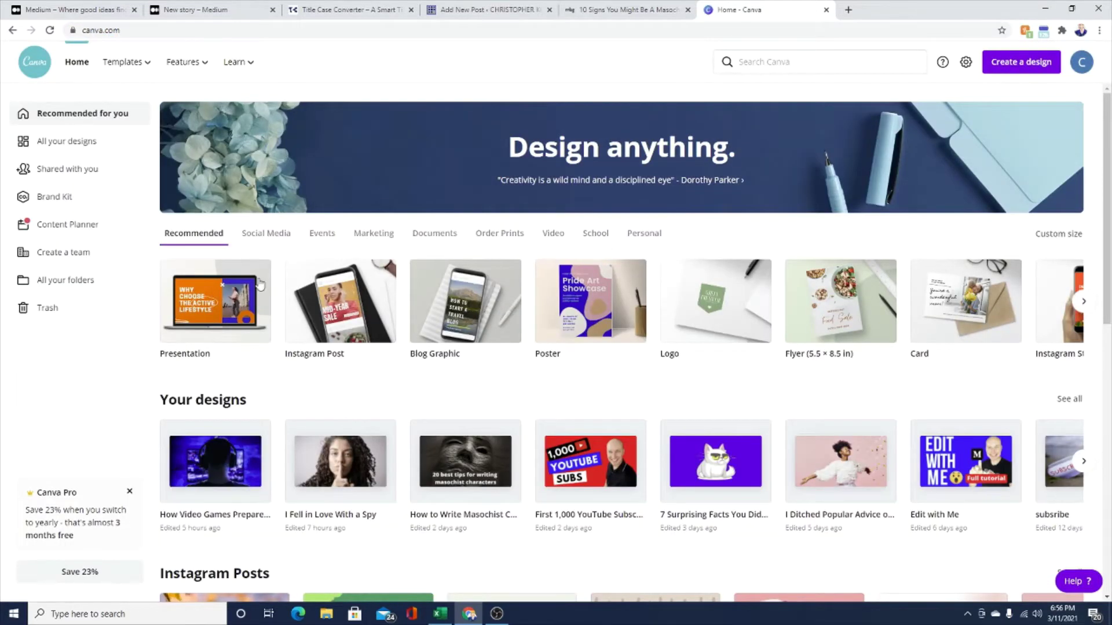
click(80, 144)
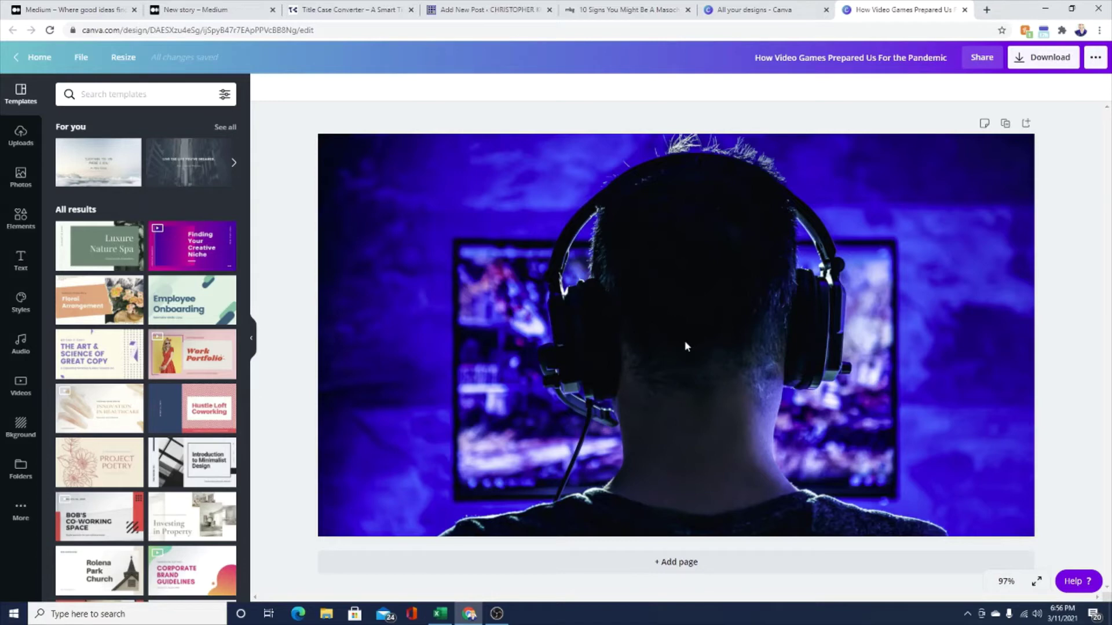
Look at the template and photo libraries in the design editor, including the recent searches of each
click(154, 94)
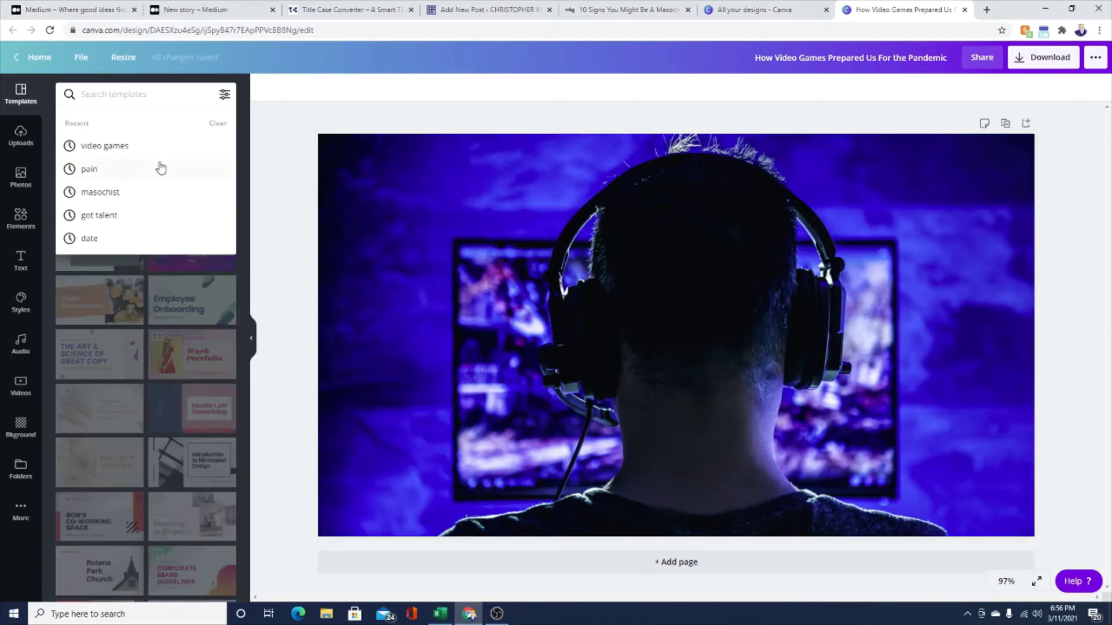
click(419, 144)
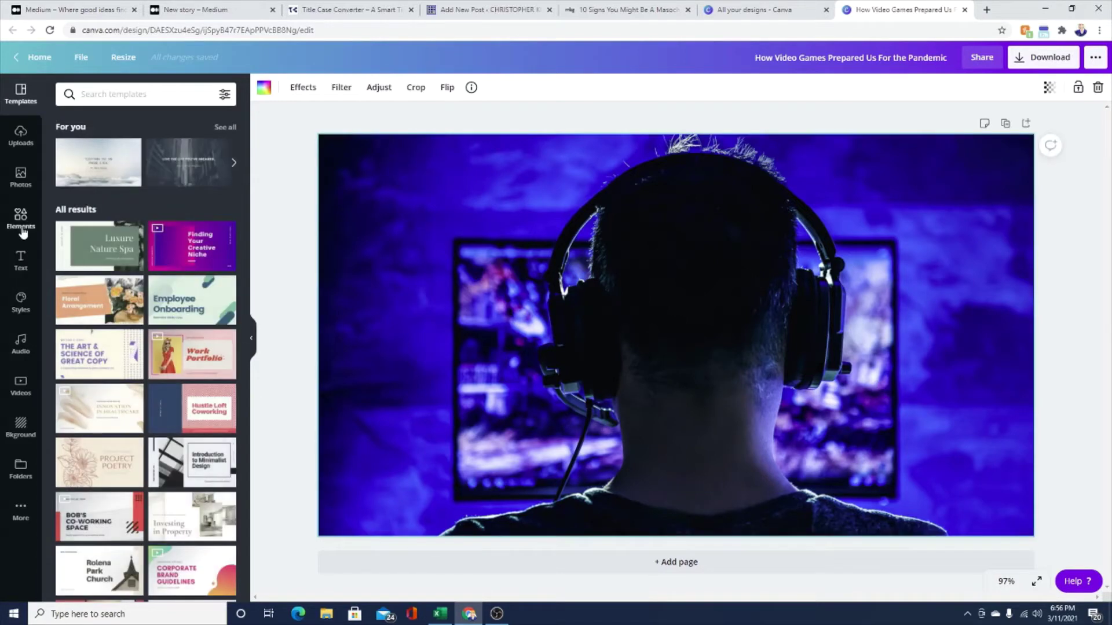
click(20, 184)
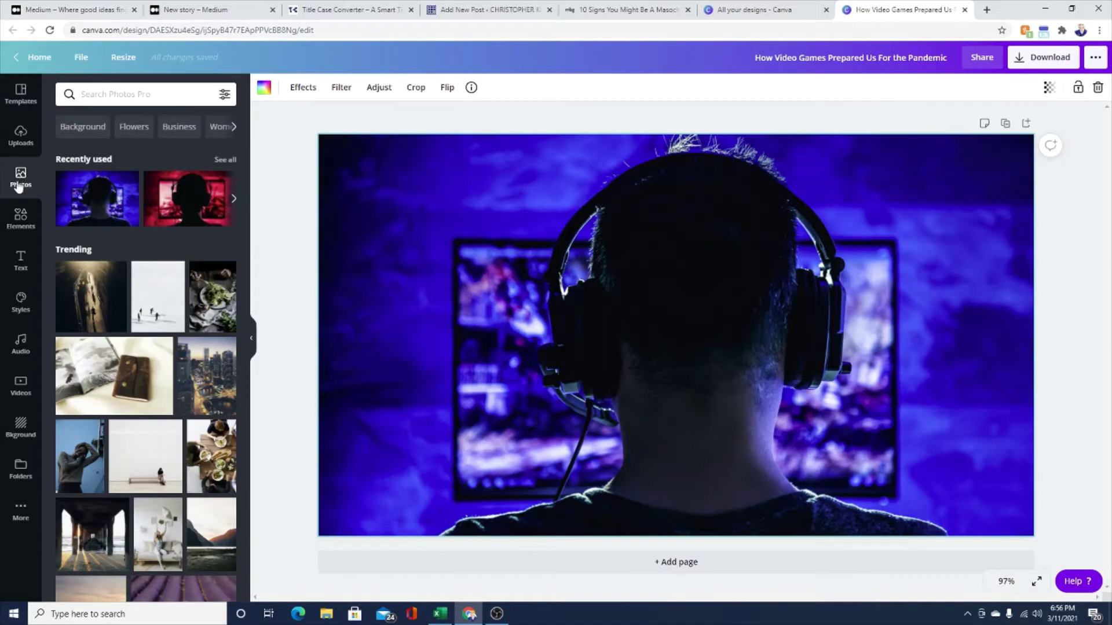
click(123, 92)
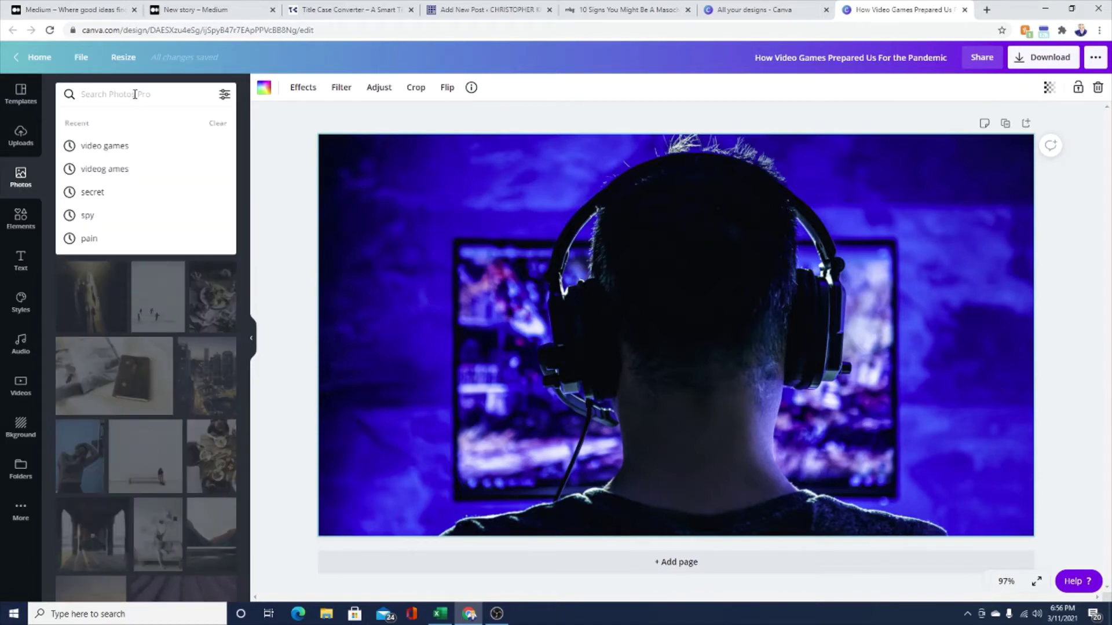
click(560, 119)
Try a white square Medium logo over the upper-left area of the headphones photo and delete it again
click(20, 219)
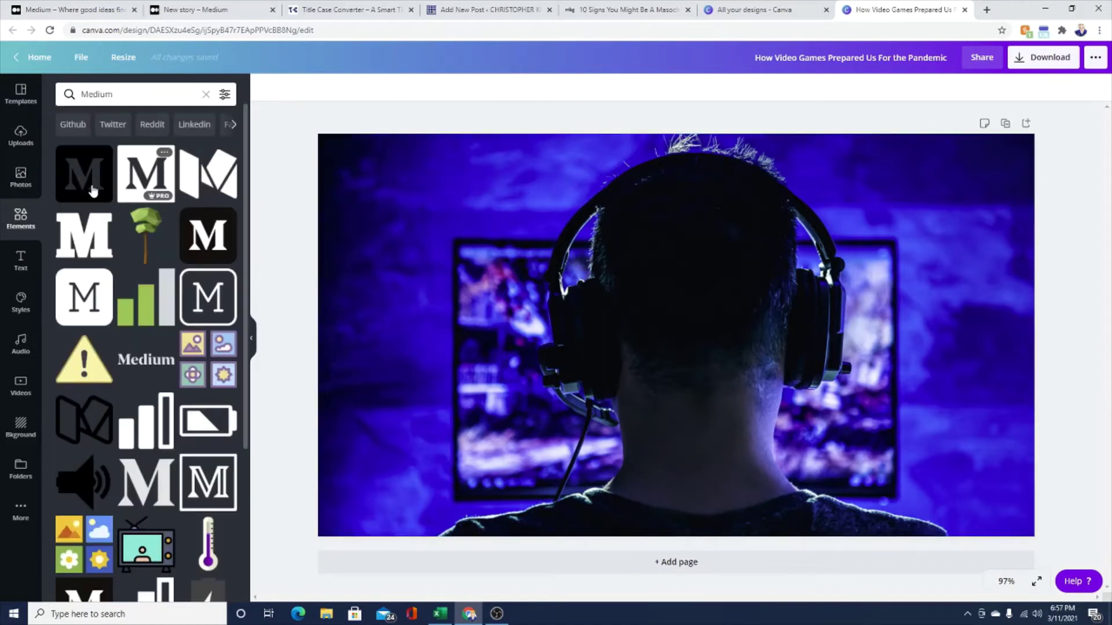
click(145, 176)
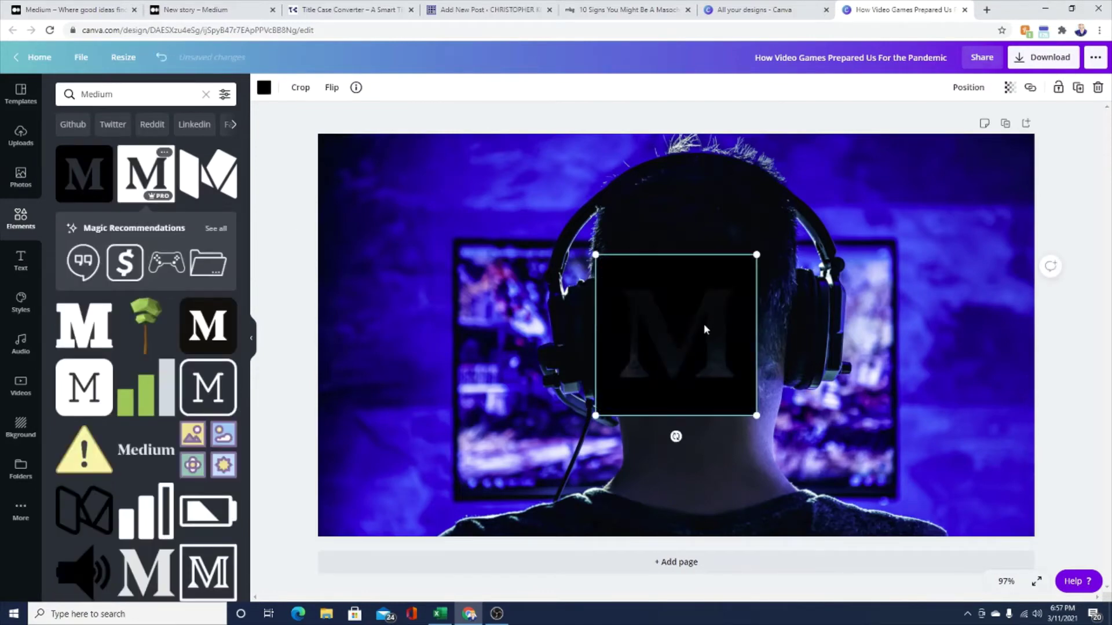
drag(705, 325, 460, 237)
click(264, 87)
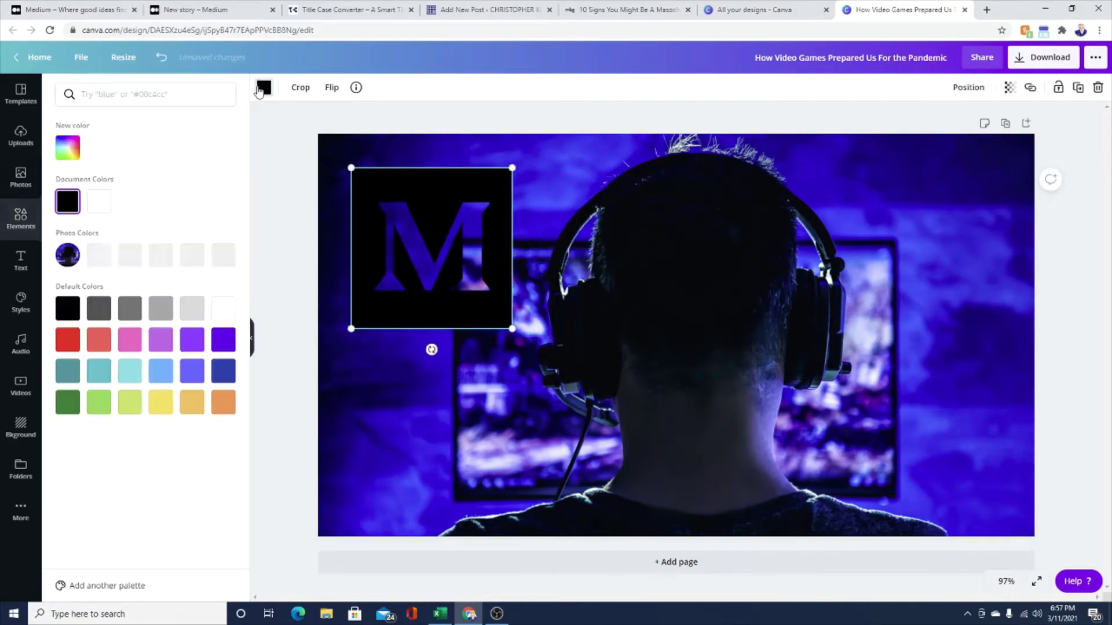
click(98, 201)
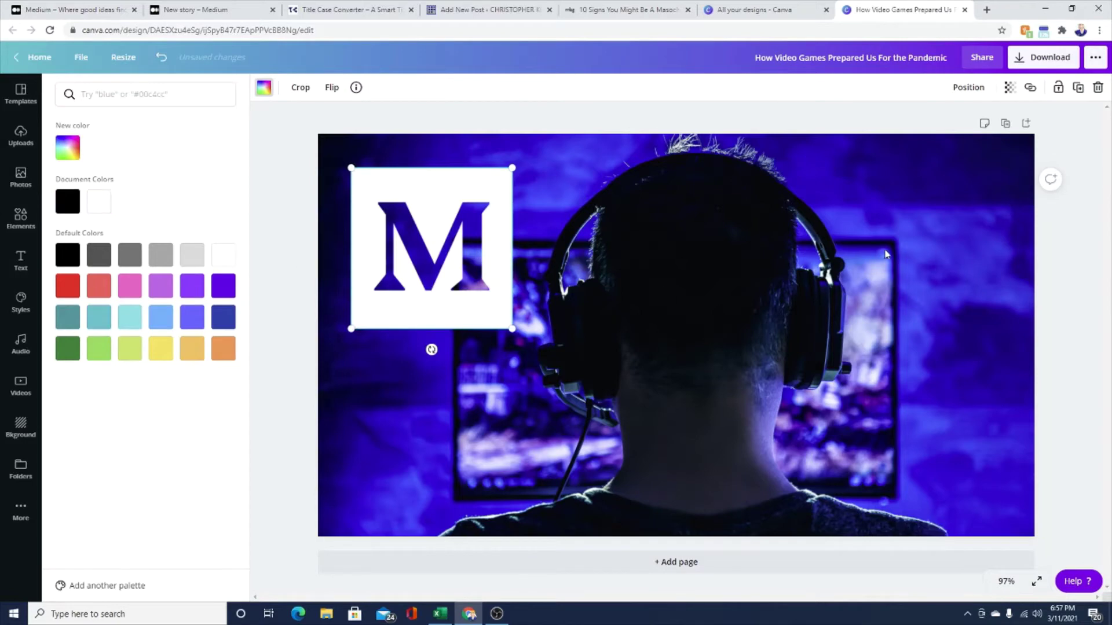
key(Escape)
key(Delete)
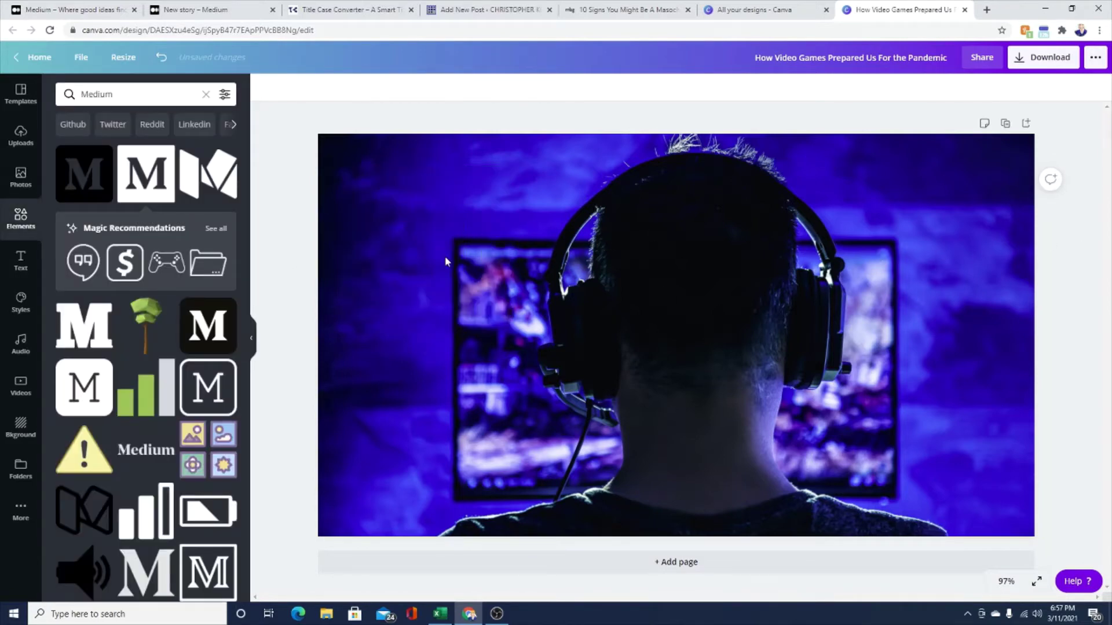
View the text options and the video library available for the design
click(11, 273)
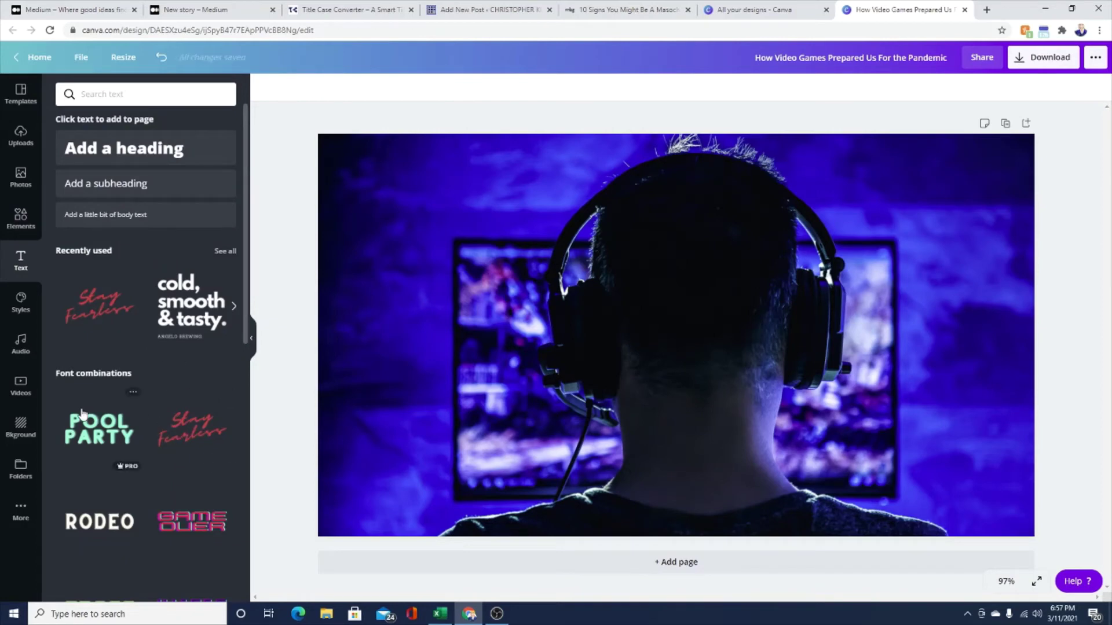
click(21, 388)
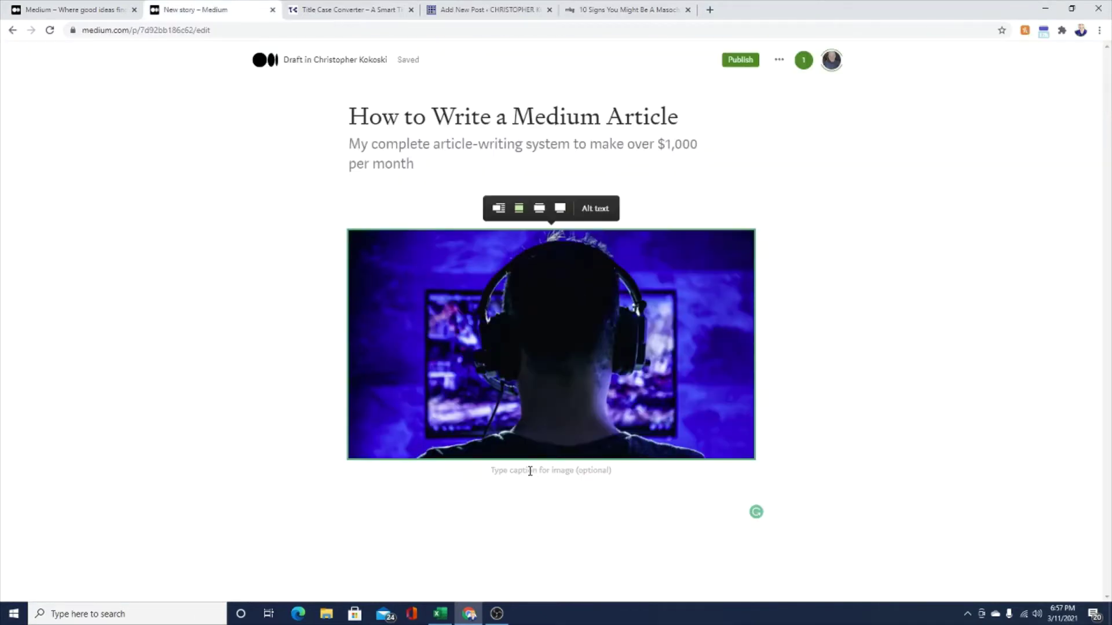
Examine the image credit under the published story "I Fell in Love With a Spy" as a caption model and return to the draft
click(530, 471)
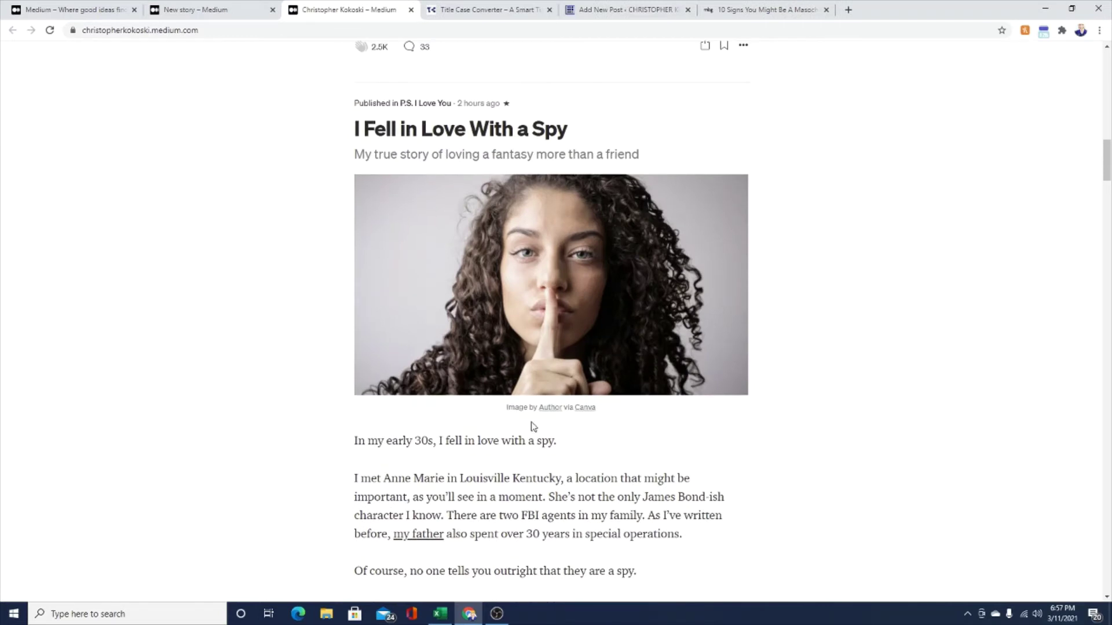
drag(508, 408, 605, 414)
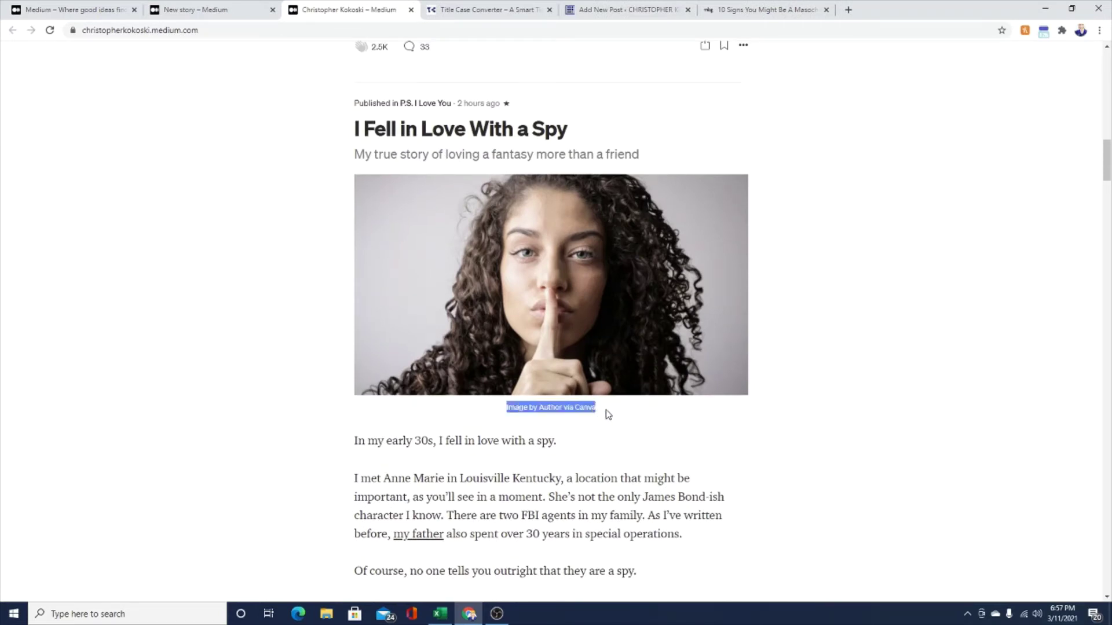
click(648, 429)
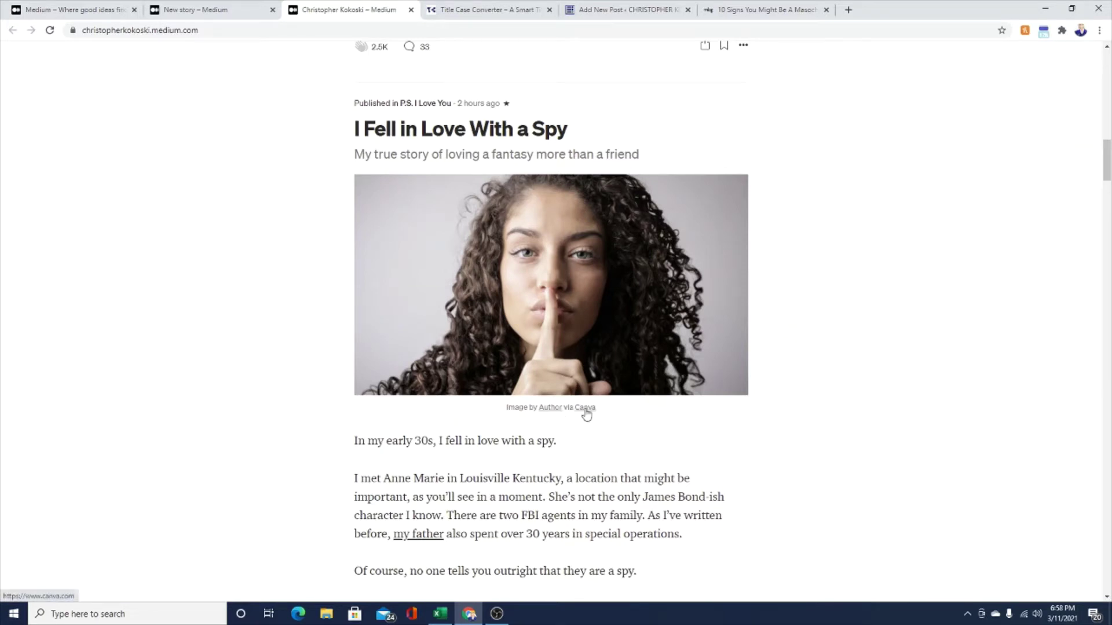
key(ctrl+w)
Enter the alternative text "Back of a guy's head with headphones and a computer in the background" for the draft's image
click(1045, 402)
click(617, 340)
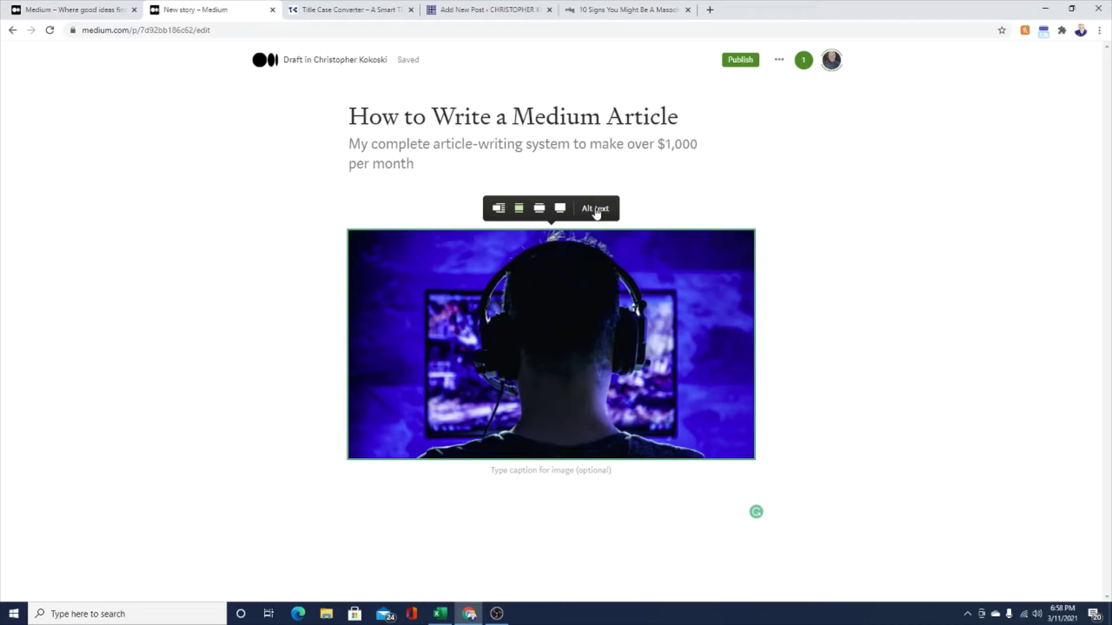
click(596, 213)
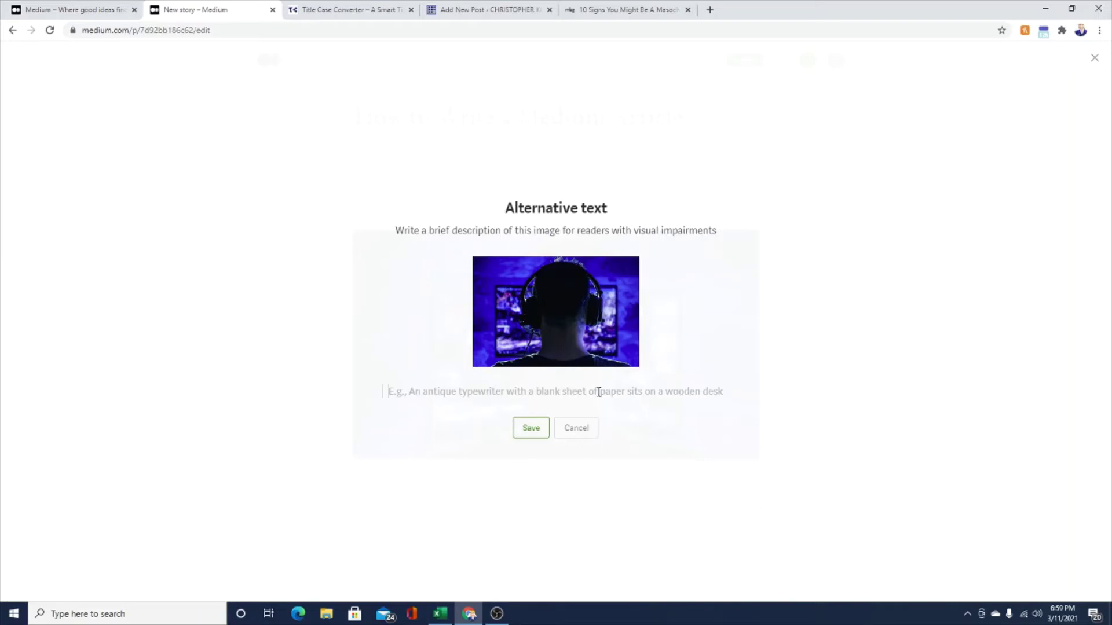
text(Back the)
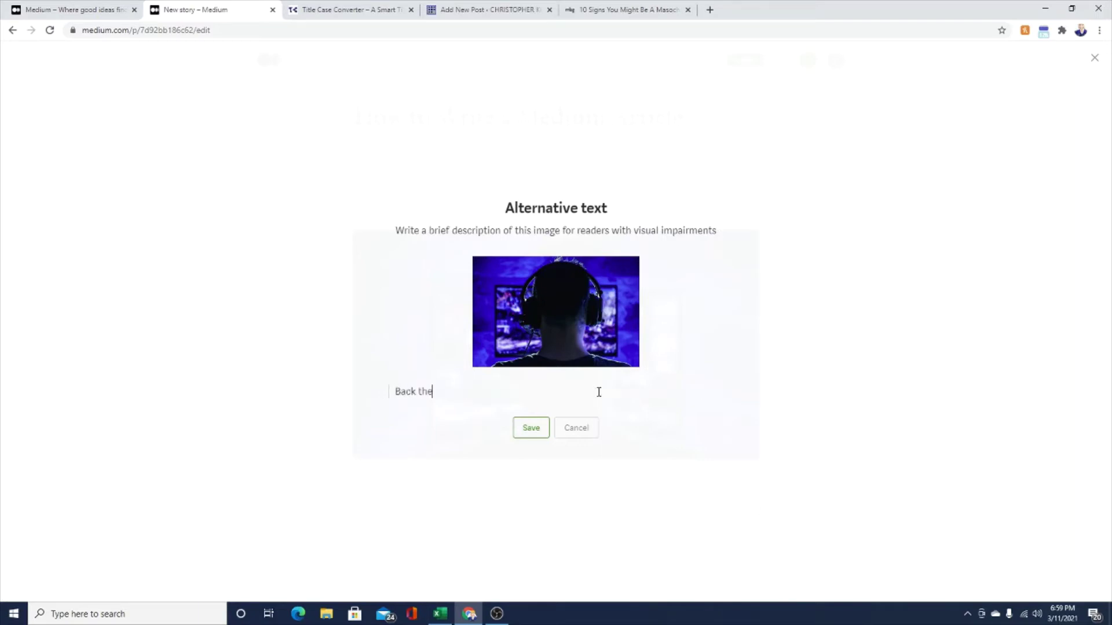
key(BackSpace)
key(BackSpace)
key(BackSpace)
key(BackSpace)
text(of a guy's head with head)
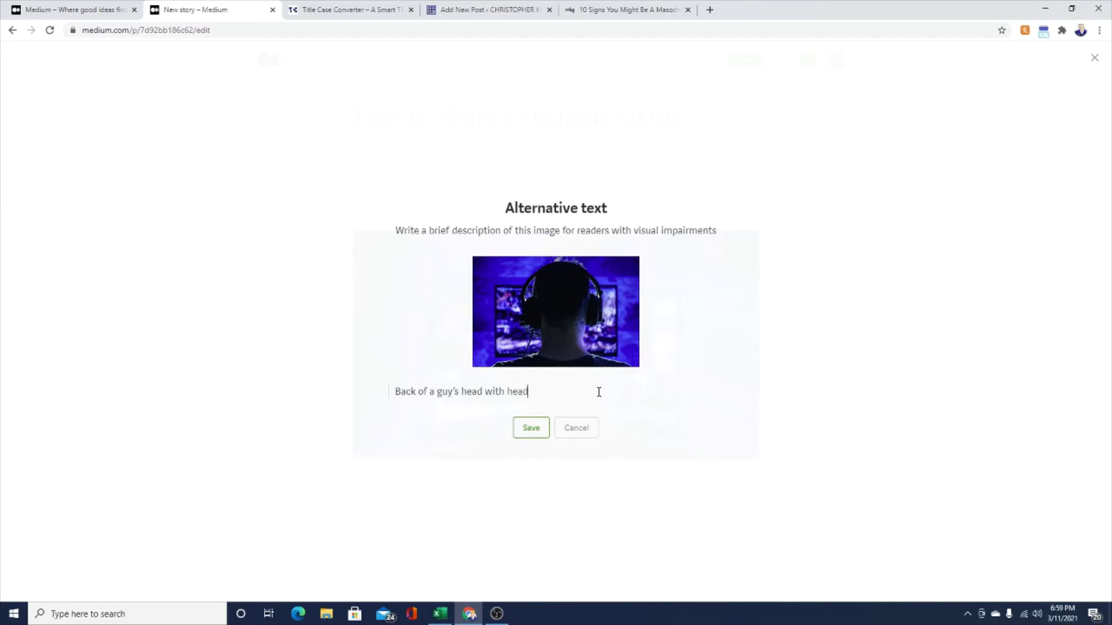
text(phones and a computer in the backgron)
key(BackSpace)
text(und)
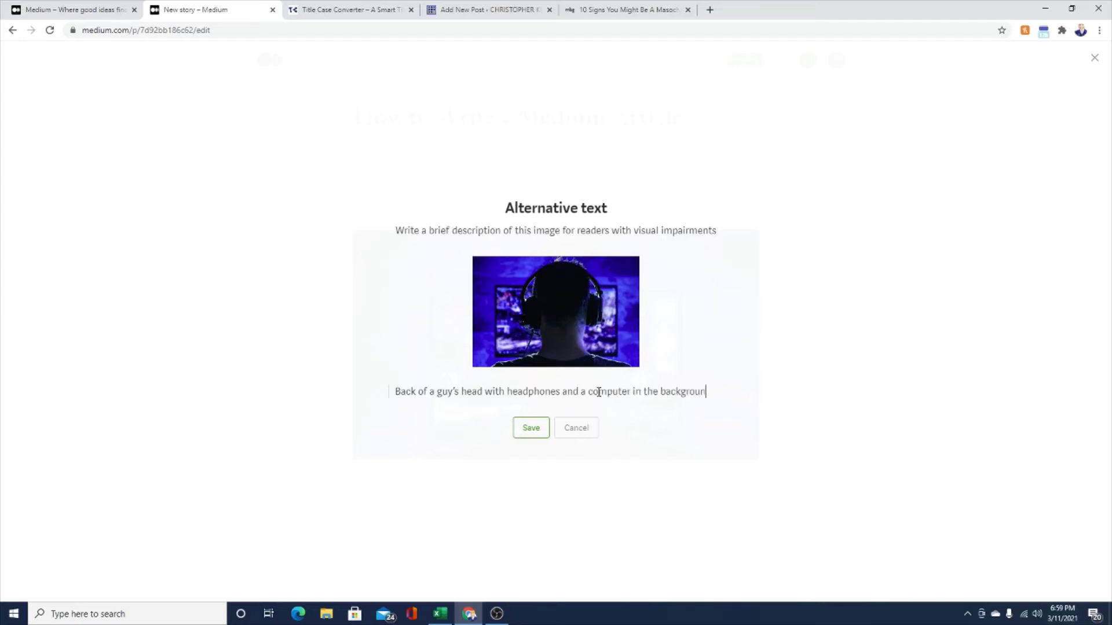
Extend the image's alternative text with the keyword sentence "How to write medium articles" and save it
text(. How to writ)
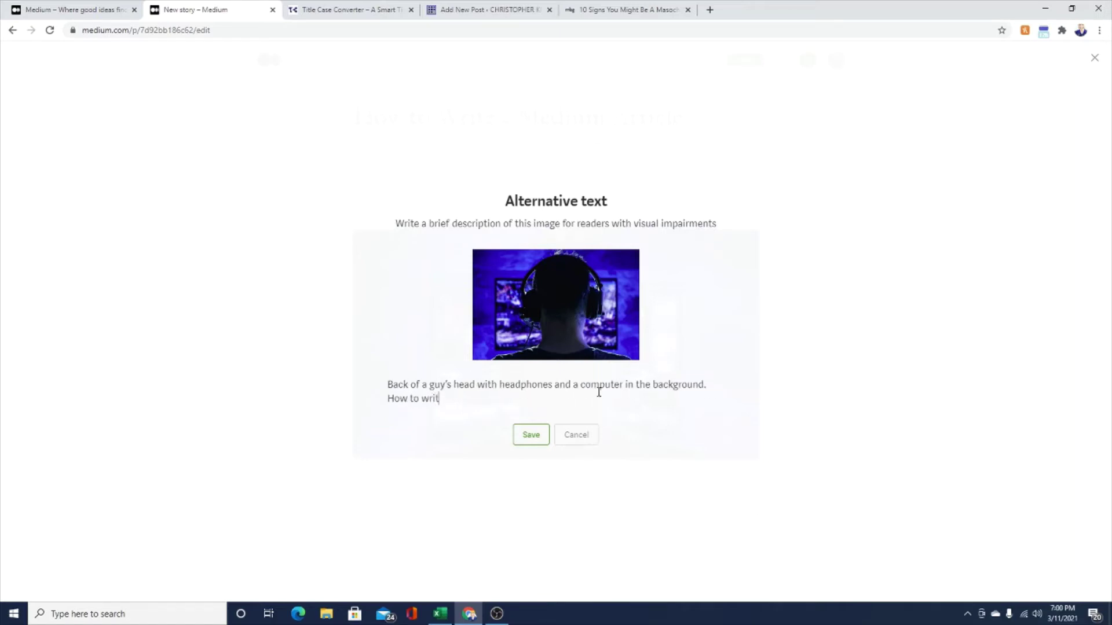
text(e amedium)
key(BackSpace)
key(BackSpace)
key(BackSpace)
key(BackSpace)
key(BackSpace)
key(BackSpace)
text(medium articles)
key(Return)
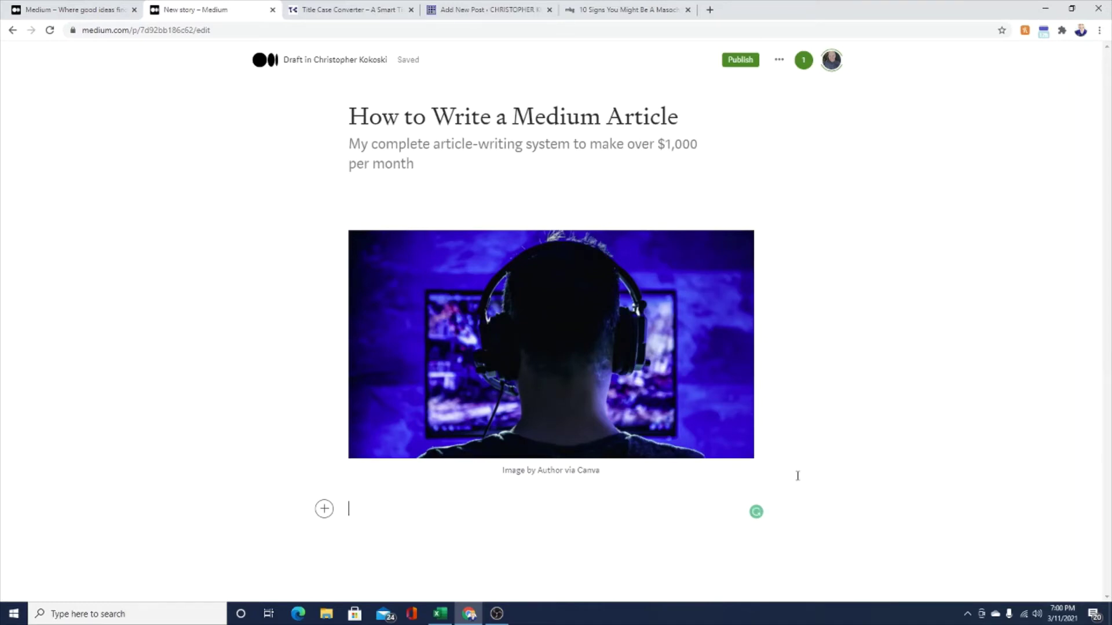
Outline the introduction below the image with the separate paragraphs "Hook", "Personal story" and "Transition"
text(Hook Personal story Transition)
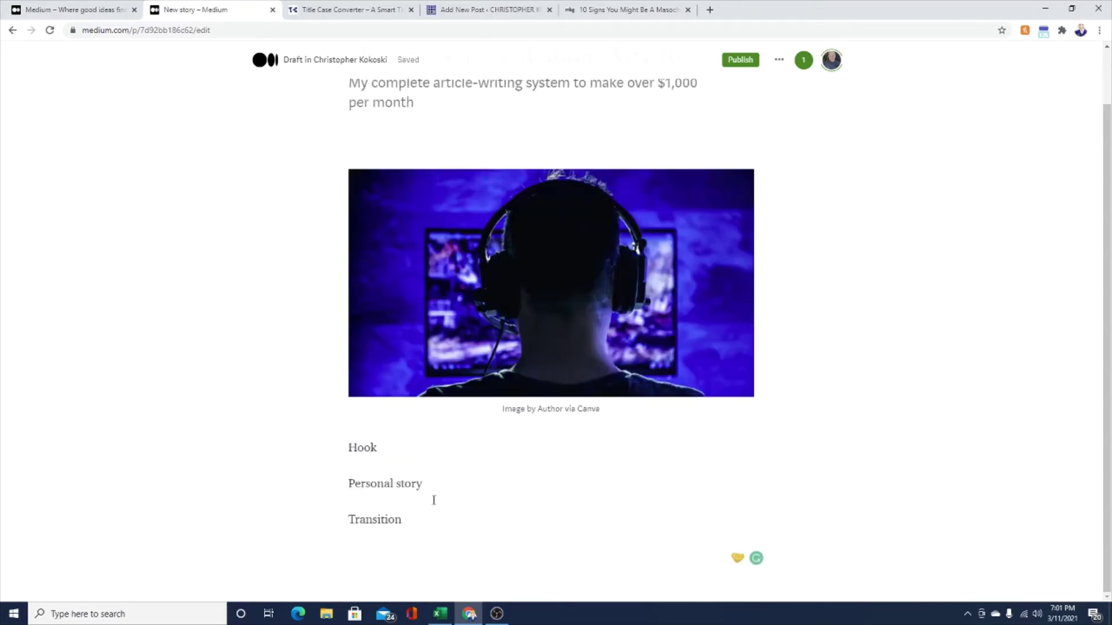
Open the list of draft stories and reopen the draft "How to Write a Medium Article" from it
key(ctrl+a)
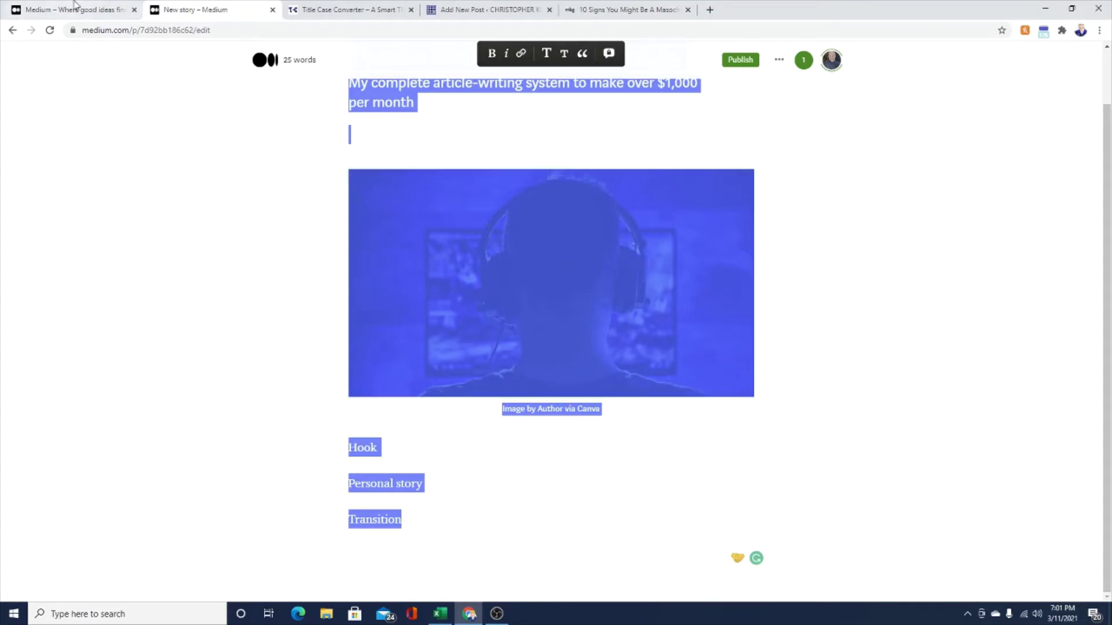
scroll(850, 255, up, 1)
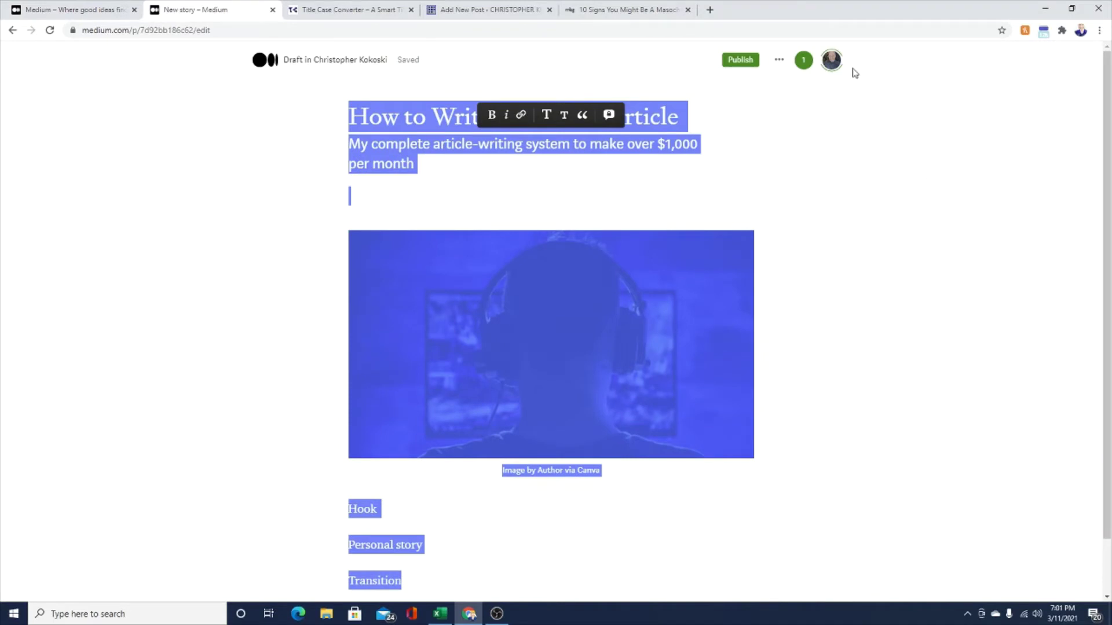
click(831, 64)
click(802, 187)
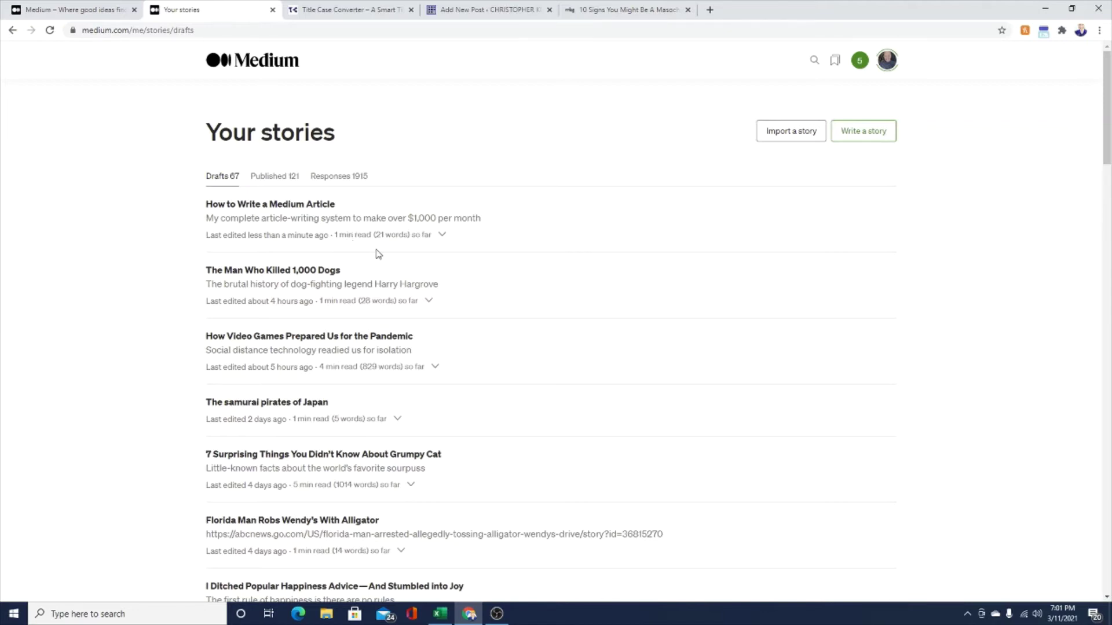
click(368, 226)
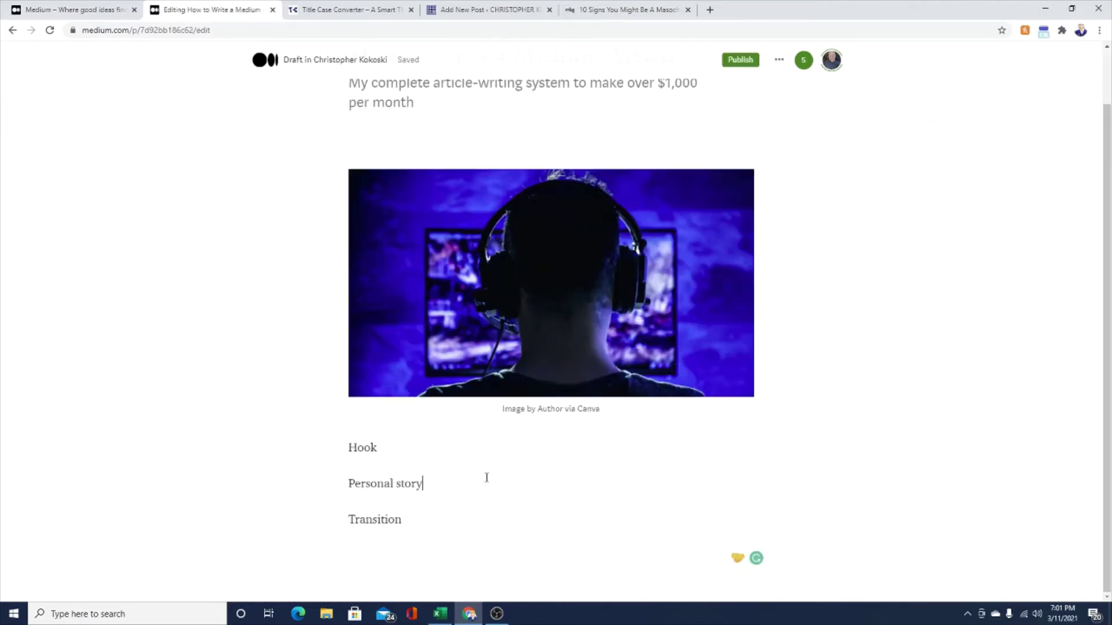
Review the draft's introduction outline together with its title, subtitle and featured image
drag(348, 447, 451, 449)
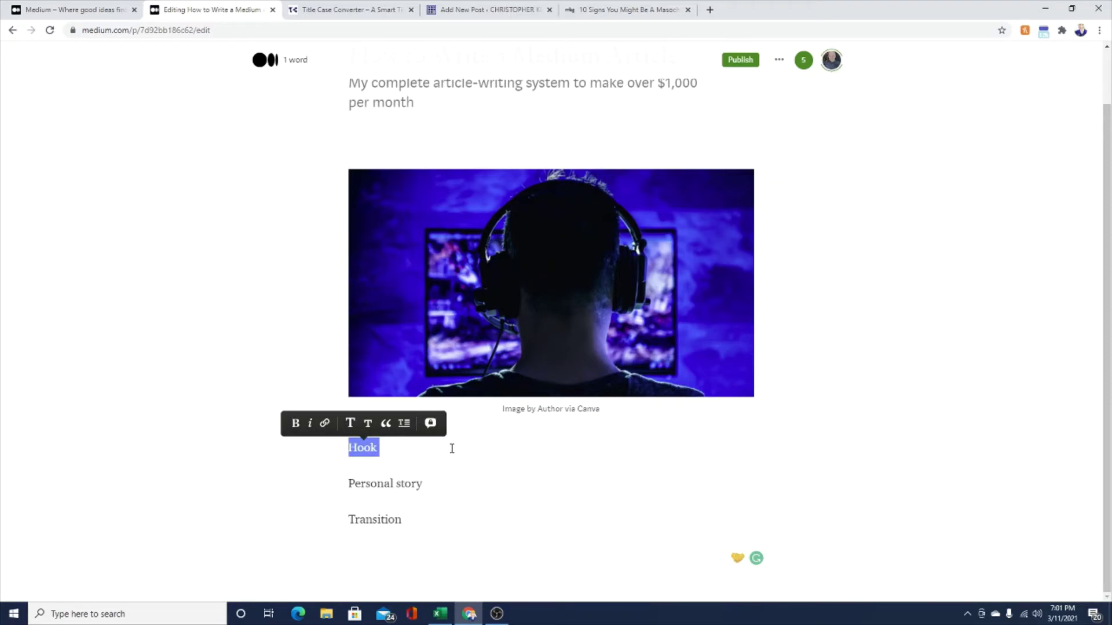
click(422, 487)
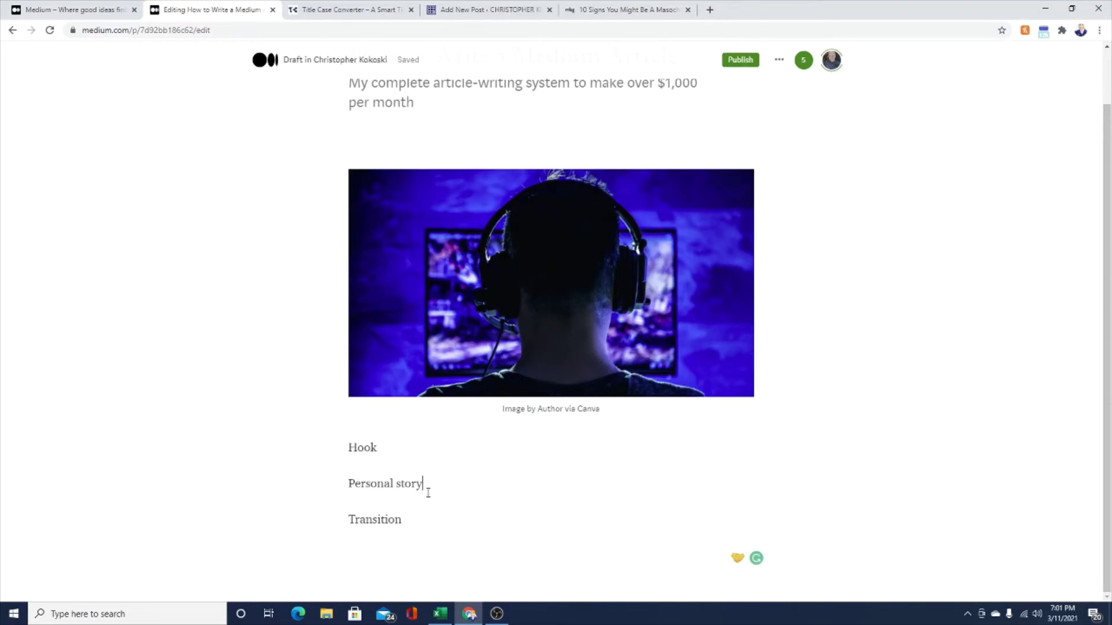
click(438, 517)
scroll(471, 501, up, 1)
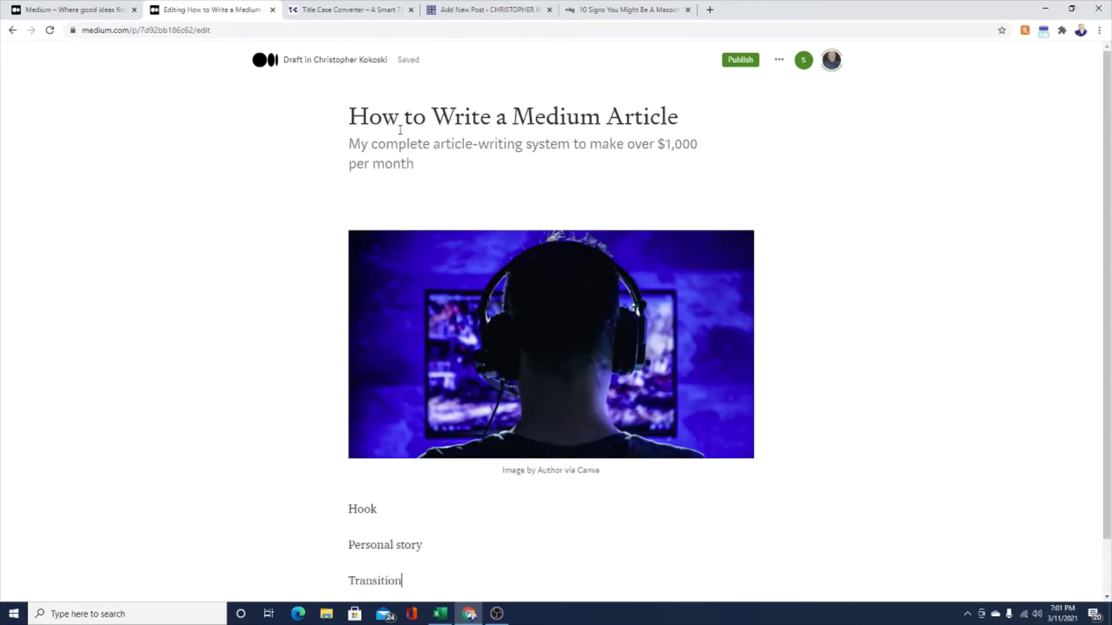
click(400, 129)
click(550, 275)
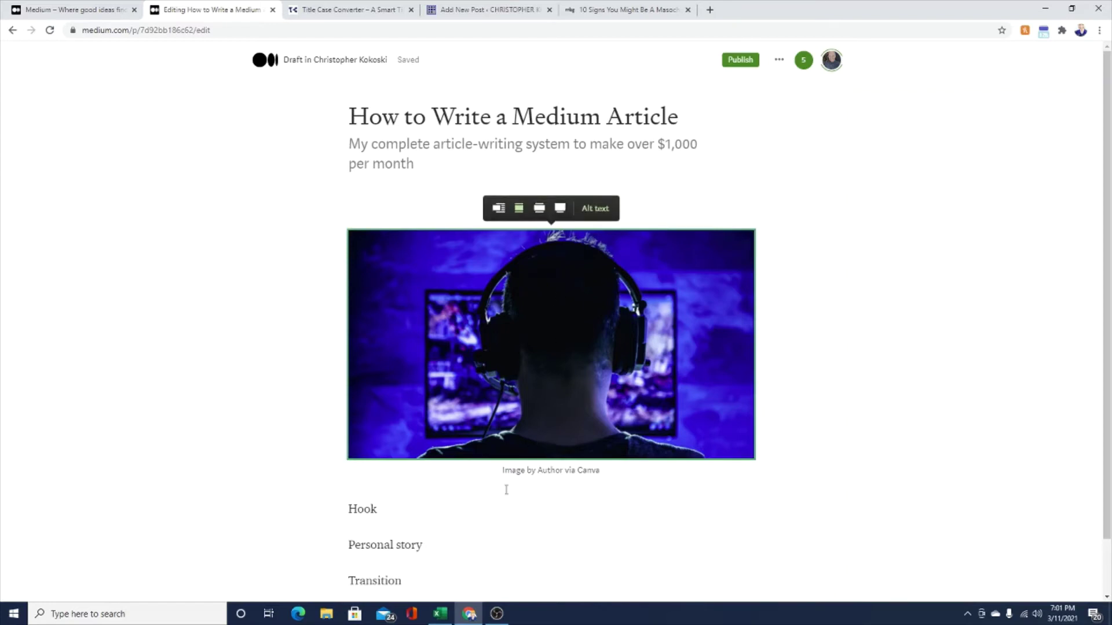
click(511, 528)
scroll(539, 515, down, 1)
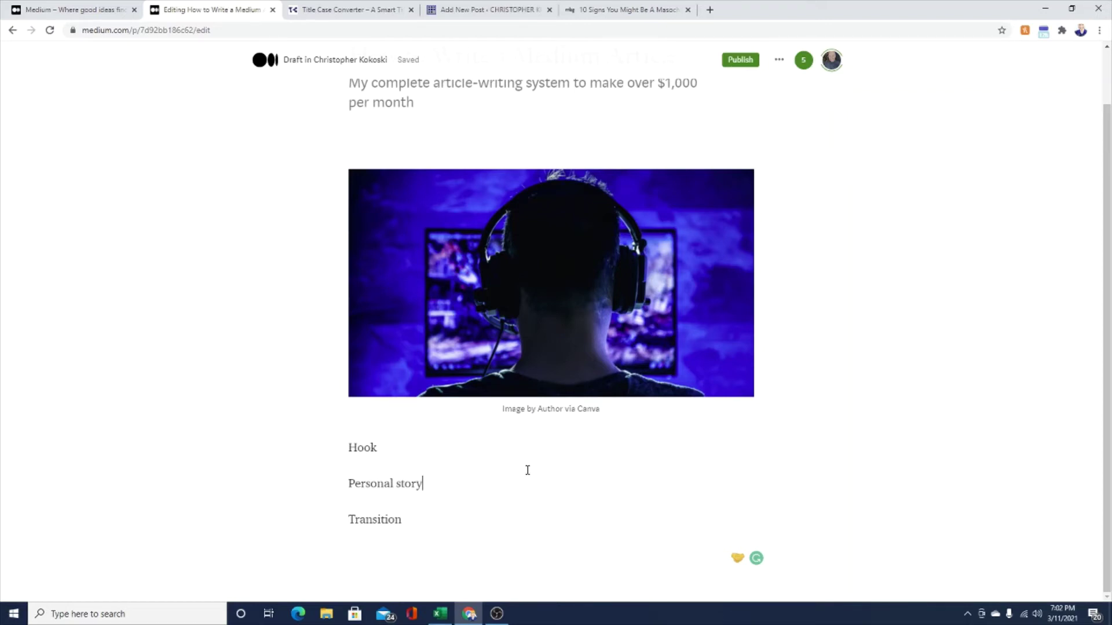
scroll(527, 469, up, 1)
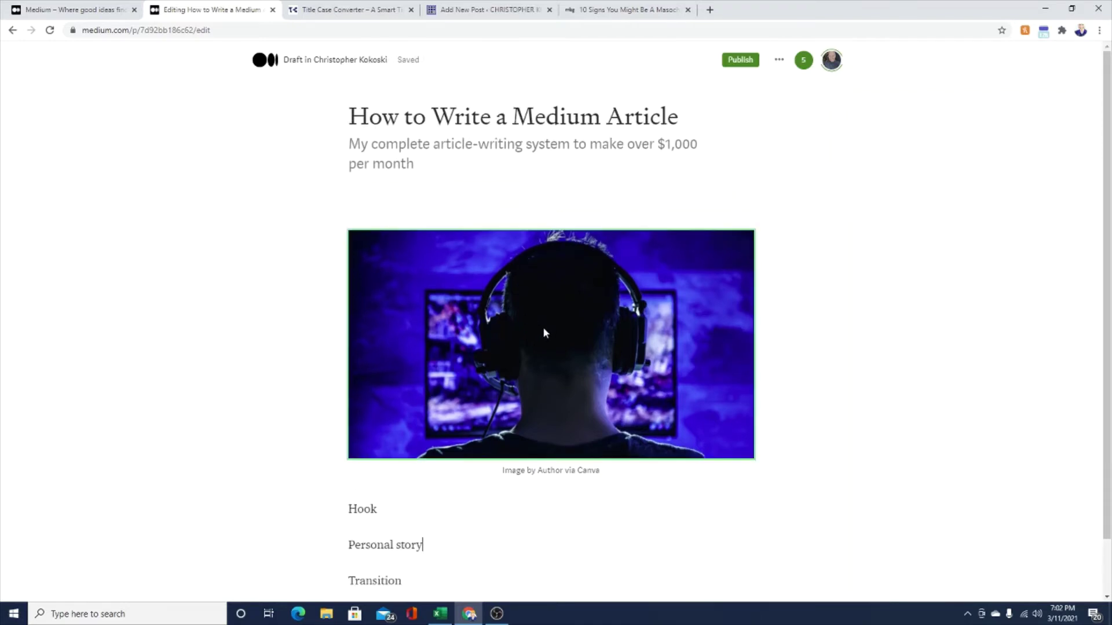
scroll(543, 328, down, 1)
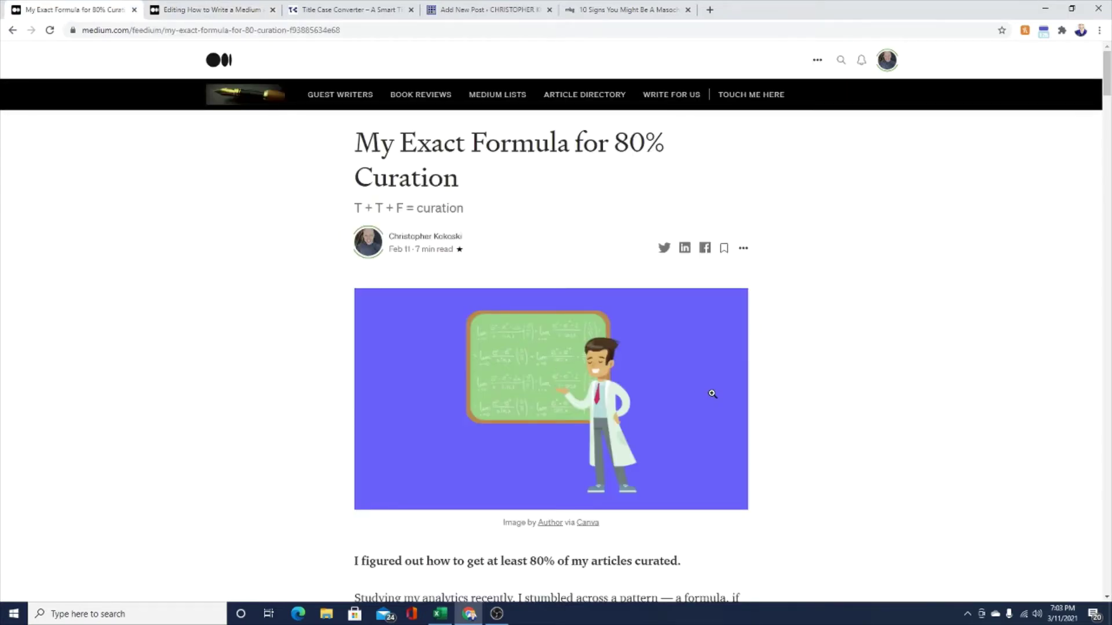
Copy the title of the published story "My Exact Formula for 80% Curation"
scroll(859, 392, down, 4)
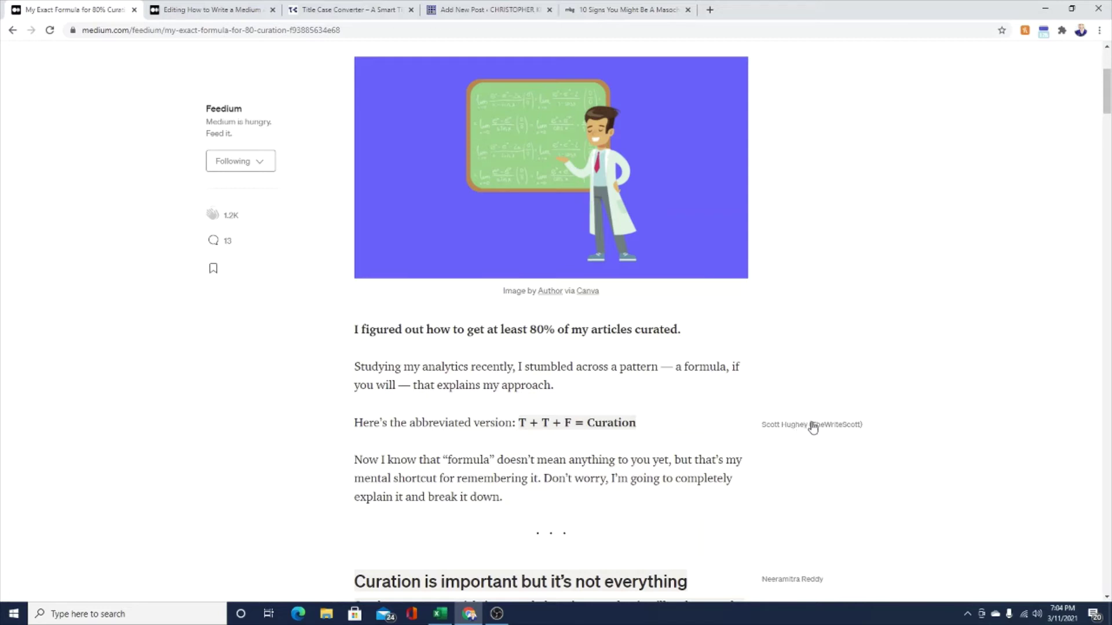
scroll(828, 461, up, 4)
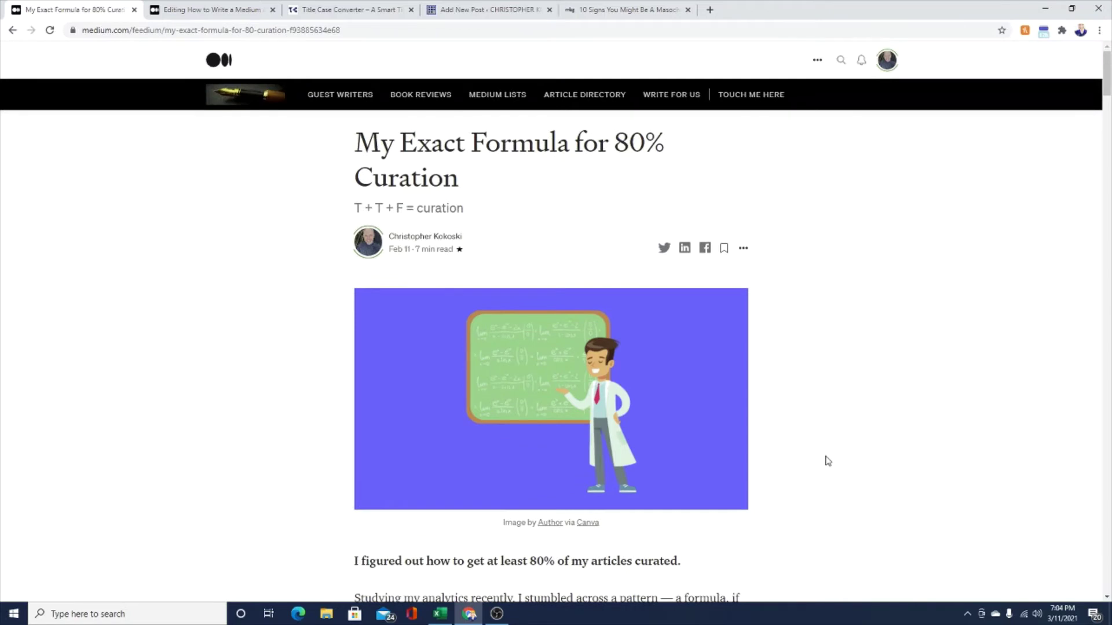
drag(355, 138, 507, 172)
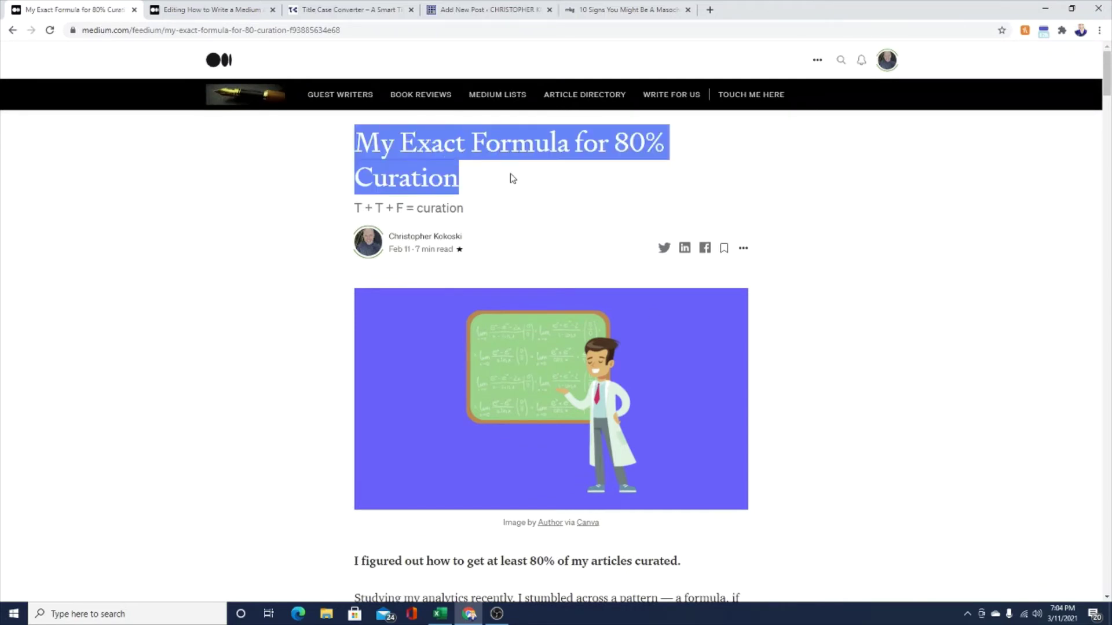
click(469, 186)
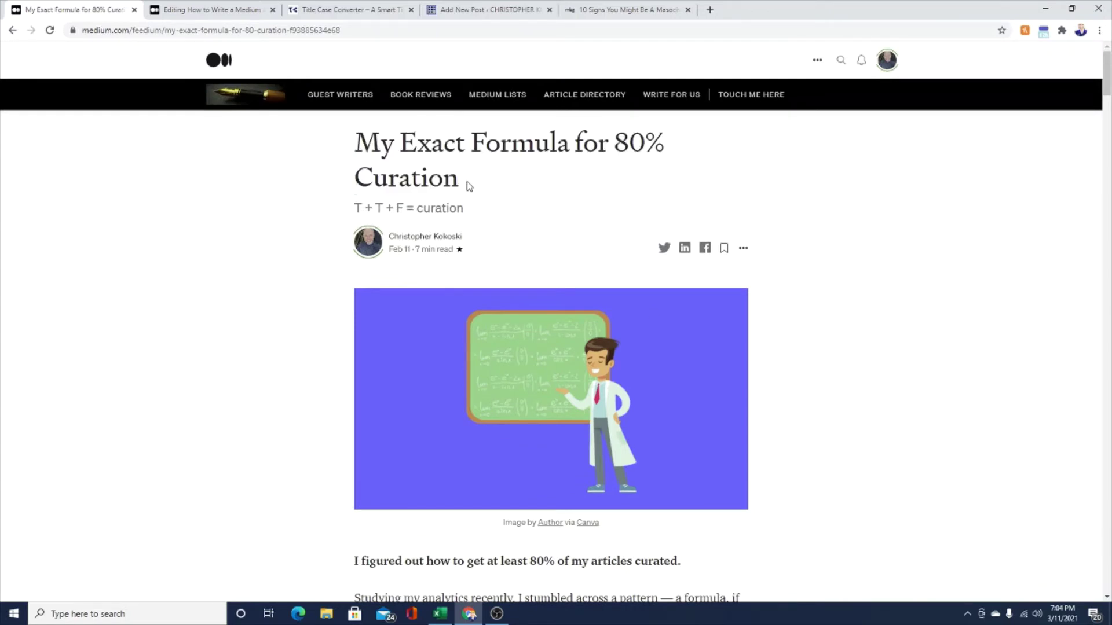
drag(469, 186, 360, 156)
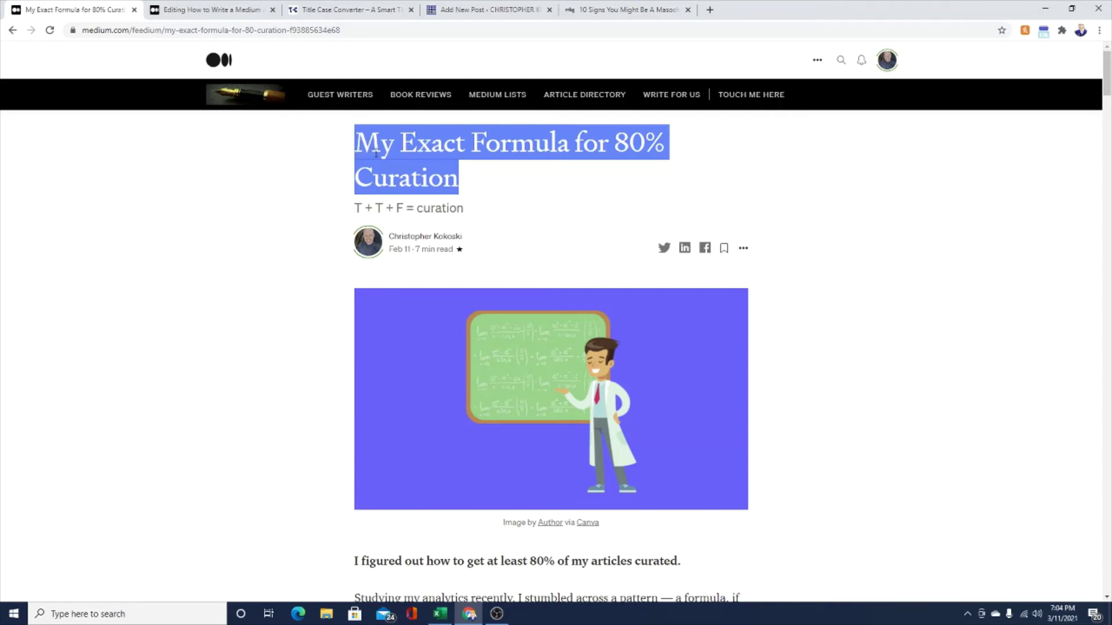
right_click(426, 143)
click(464, 148)
In Title Case Converter, replace the old text with "My Exact Formula for 80% Curation", convert it in AP style and copy the result
click(359, 9)
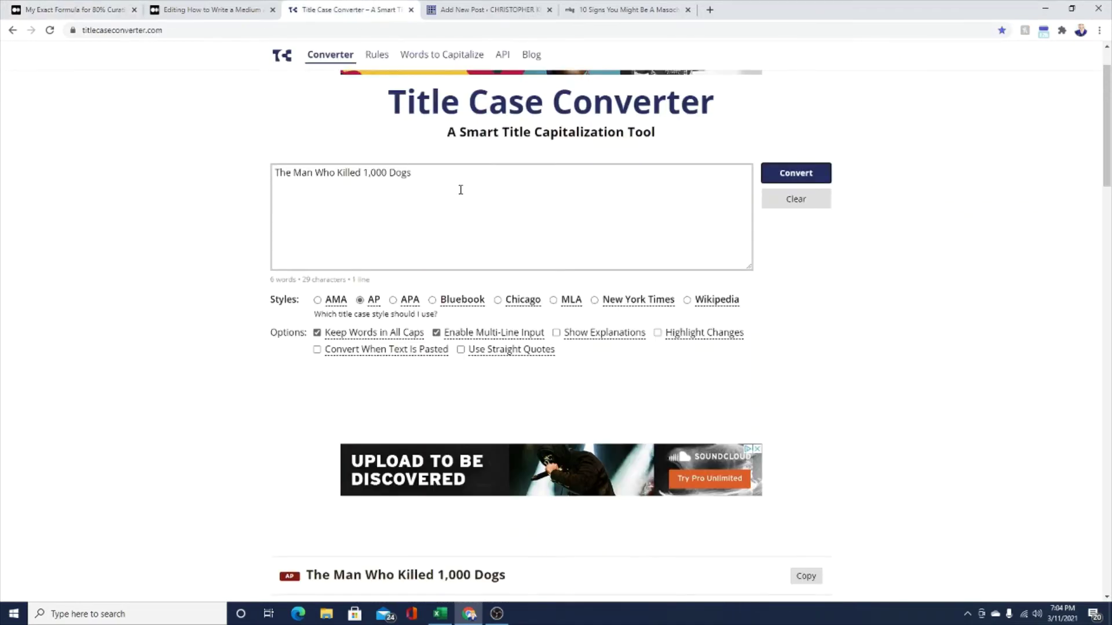
click(77, 31)
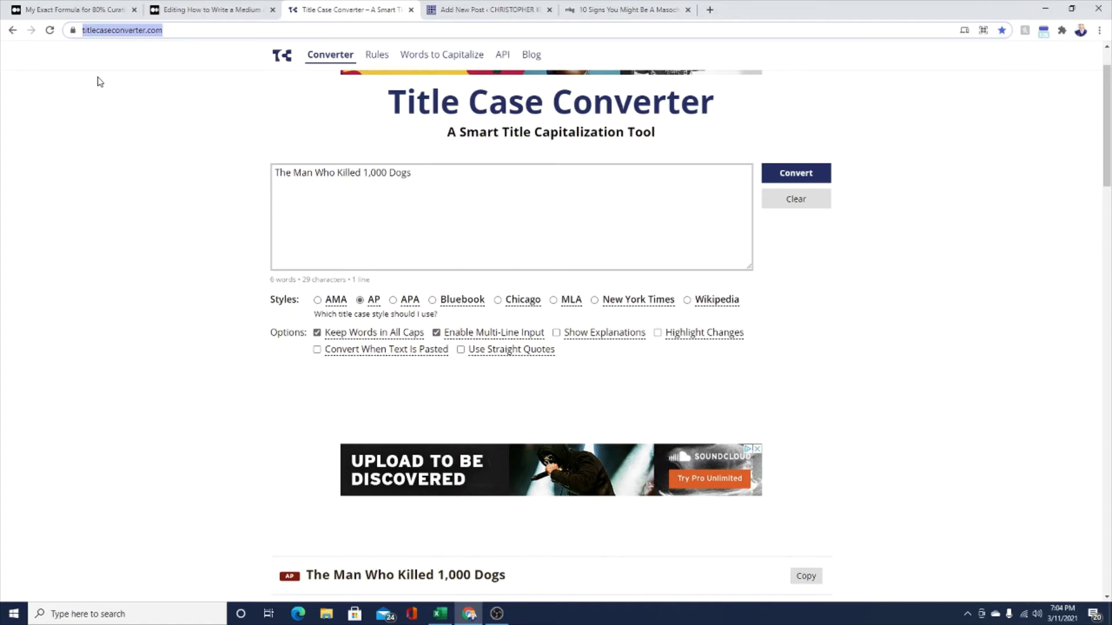
click(796, 199)
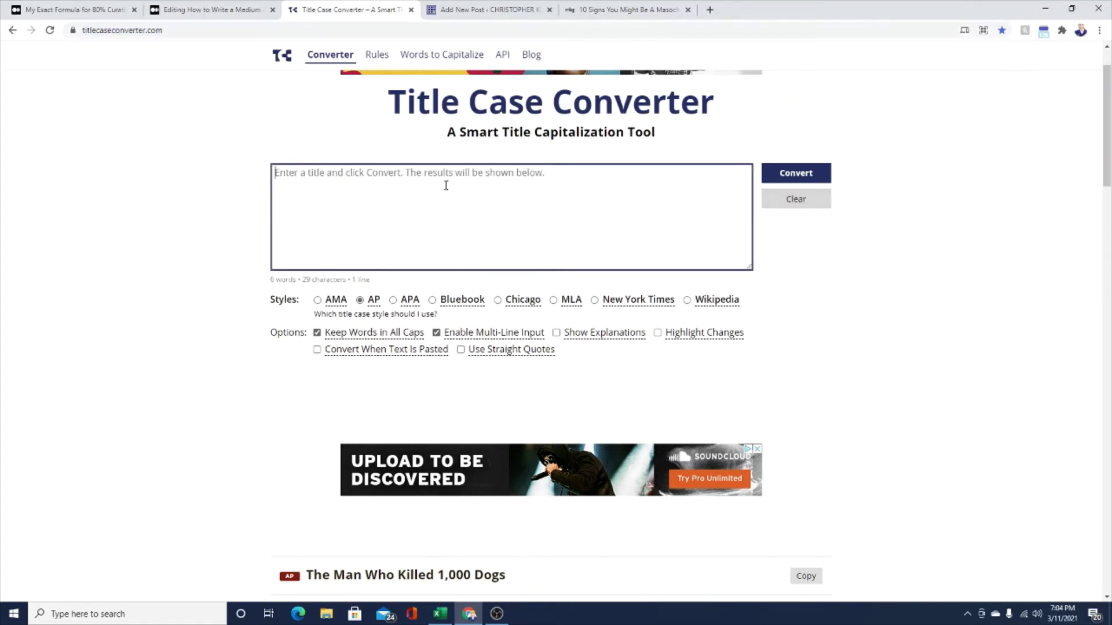
right_click(423, 175)
click(458, 266)
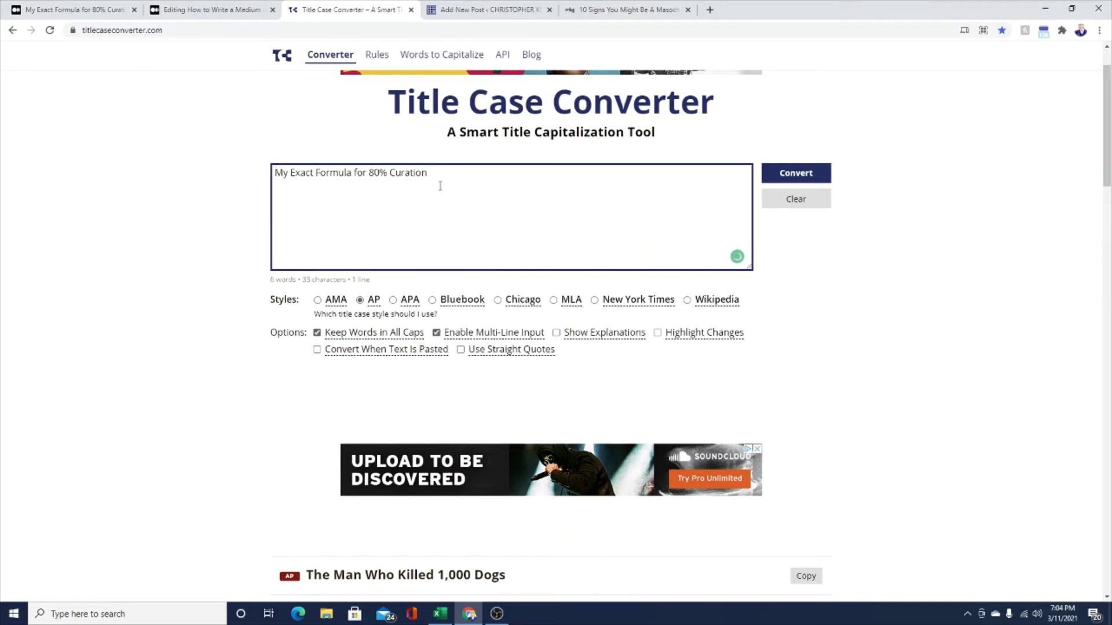
click(810, 177)
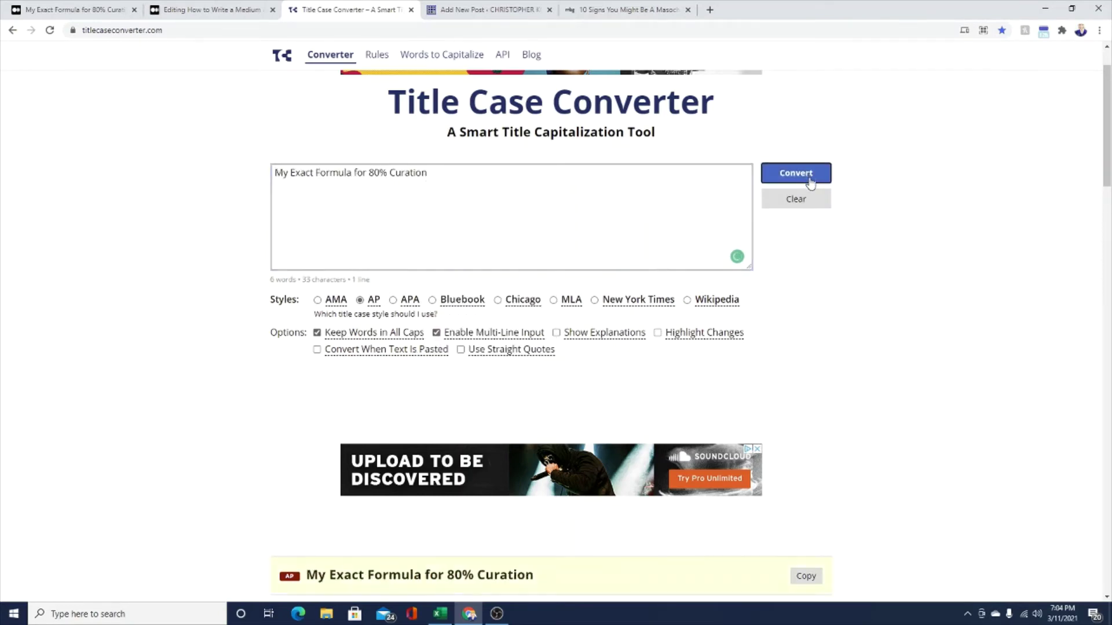
scroll(985, 260, down, 1)
scroll(1060, 307, down, 2)
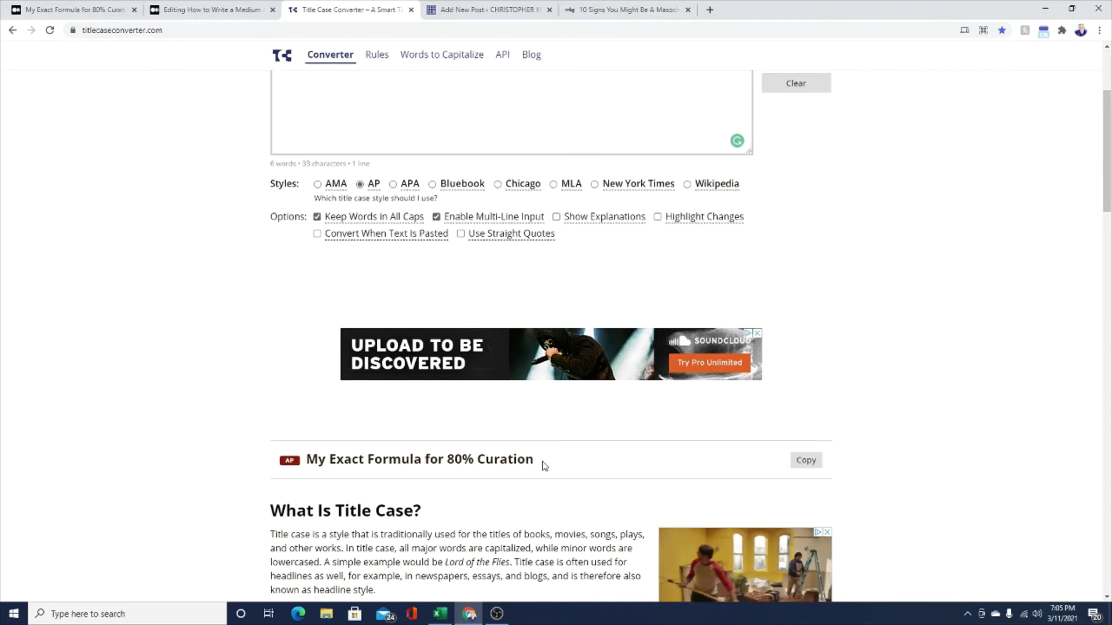
click(806, 461)
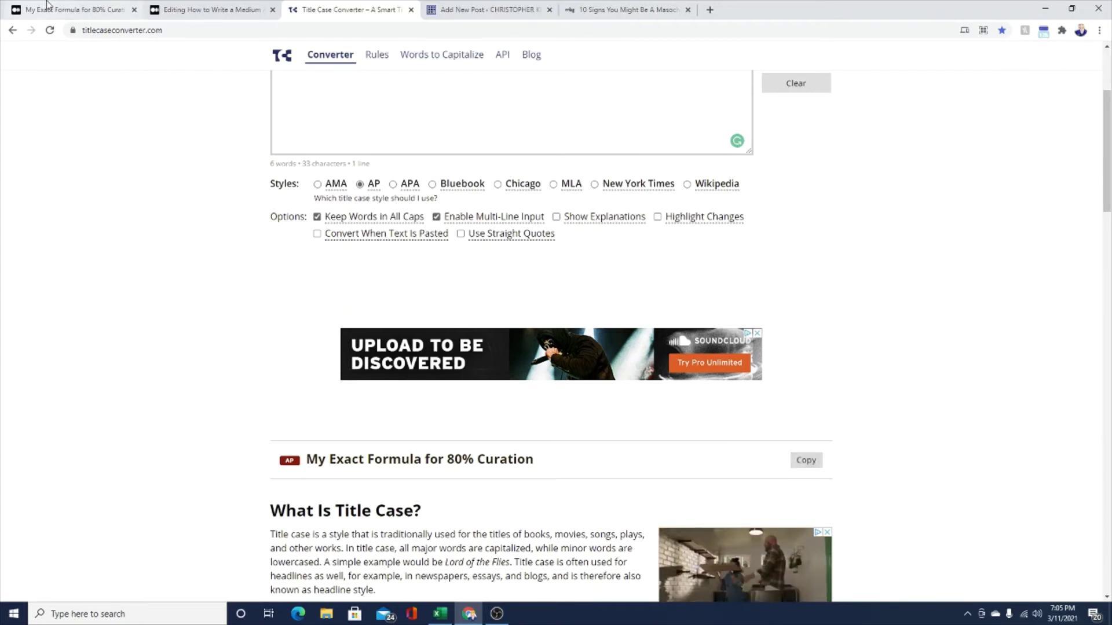
Examine the published curation story's title, subtitle and introduction, and compare its subtitle with the one in the draft
click(66, 10)
click(585, 266)
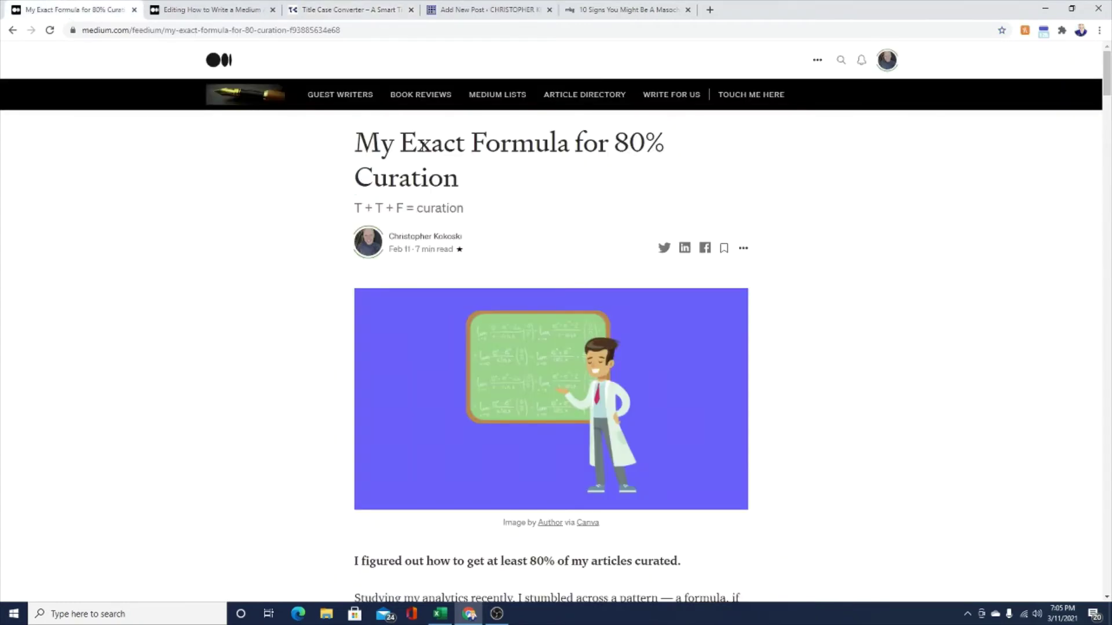
drag(358, 140, 479, 176)
drag(479, 214, 354, 208)
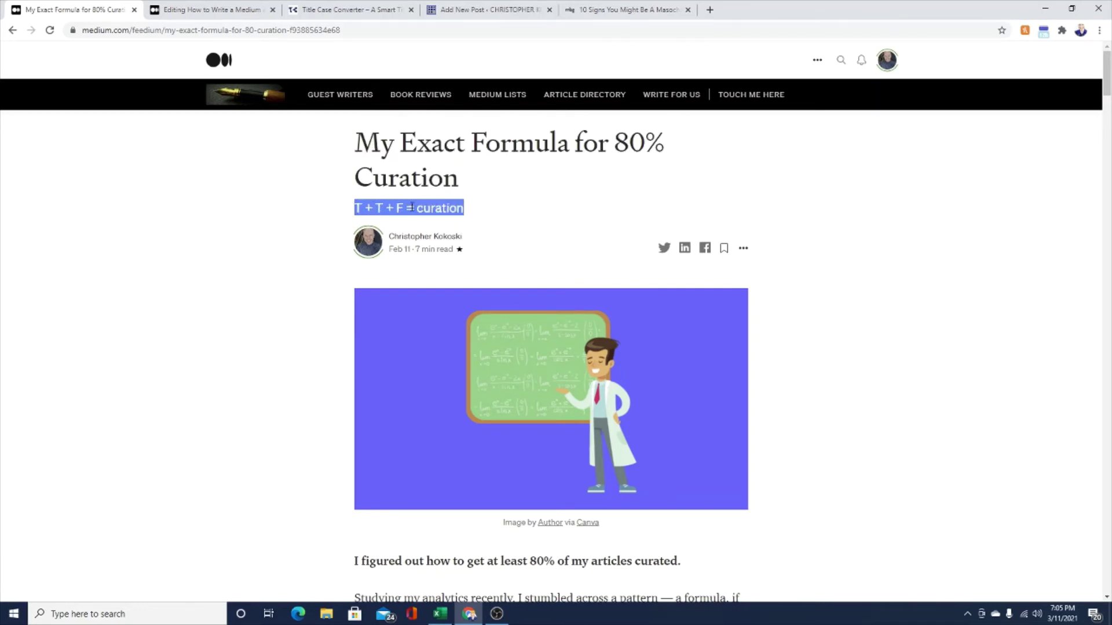
key(ctrl+Tab)
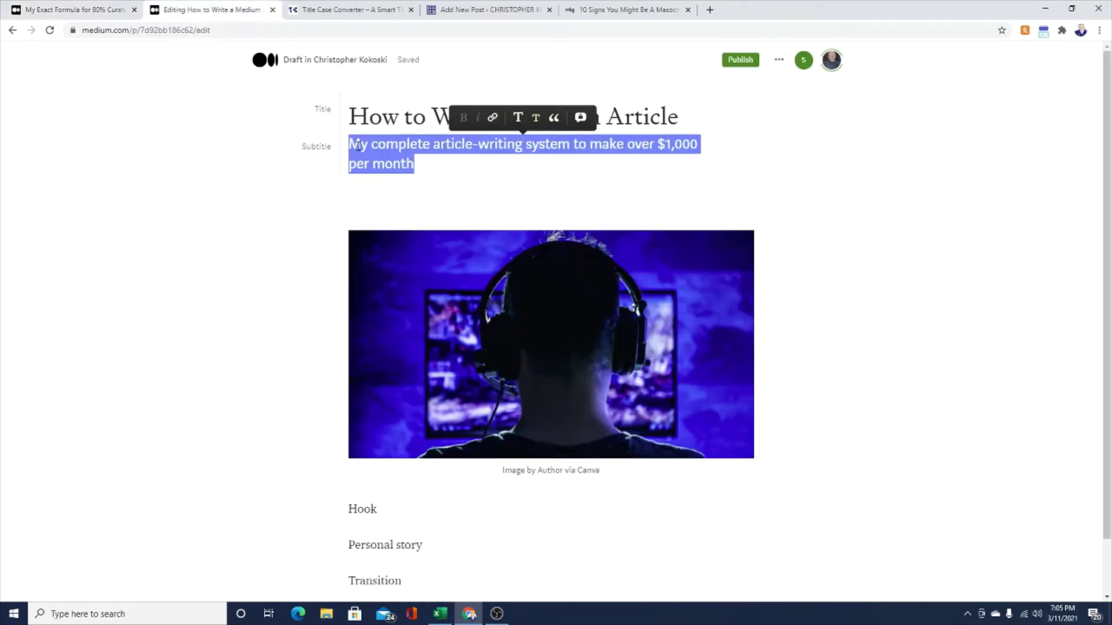
key(ctrl+shift+Tab)
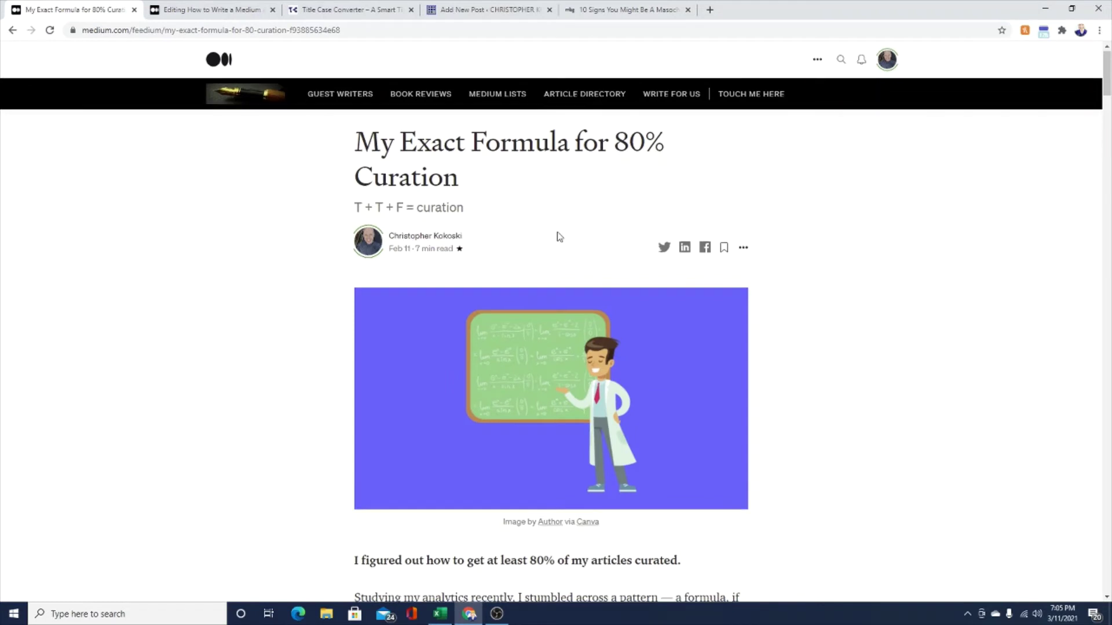
scroll(559, 237, down, 3)
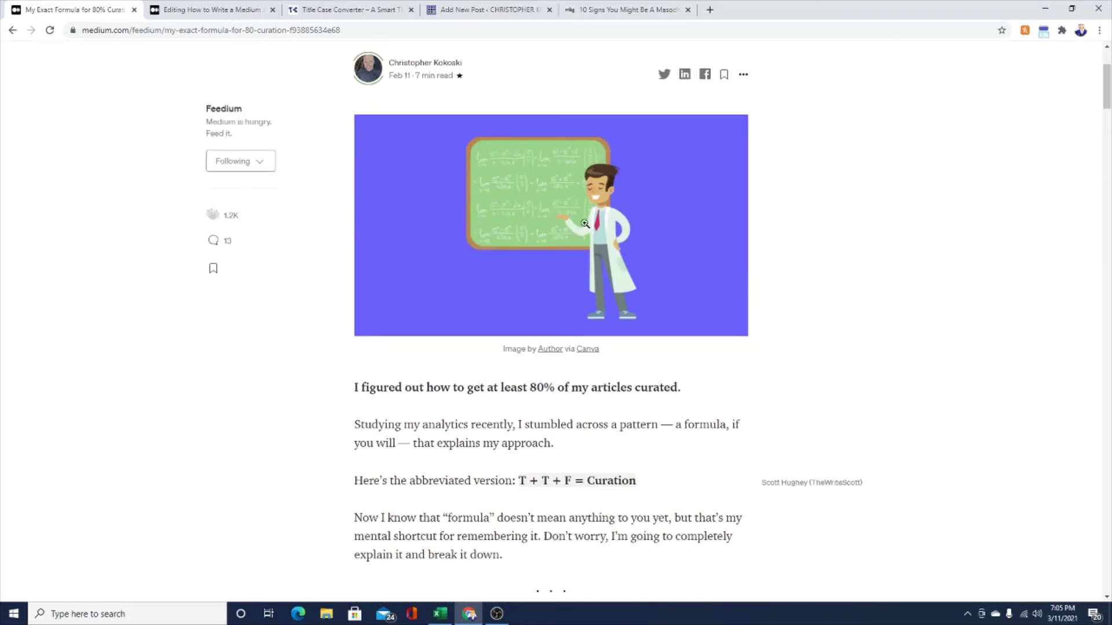
scroll(586, 226, down, 1)
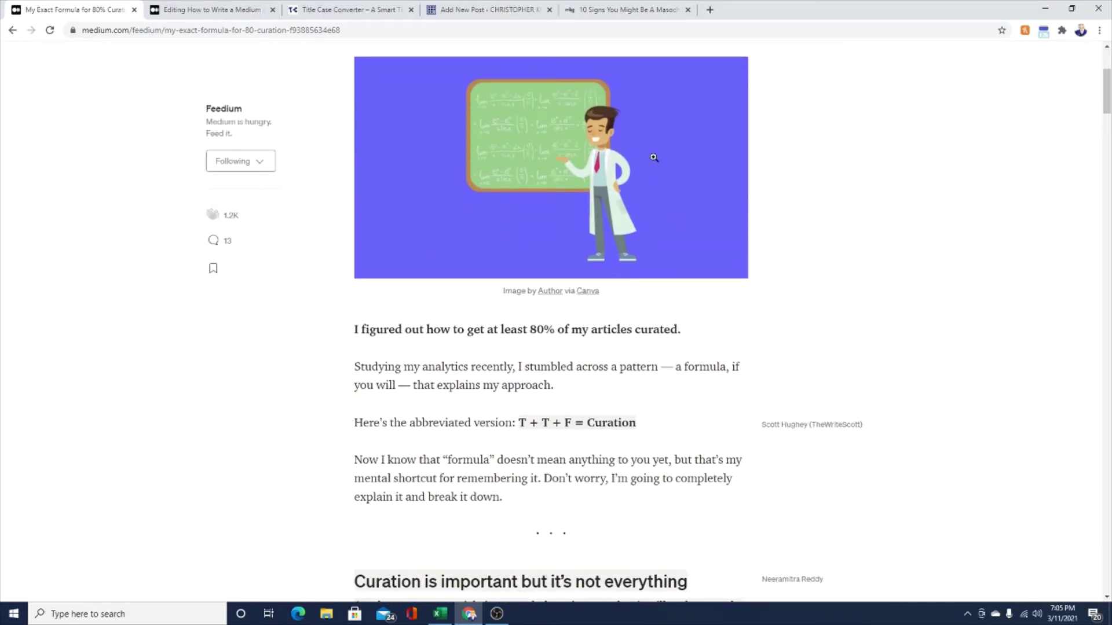
scroll(733, 313, down, 2)
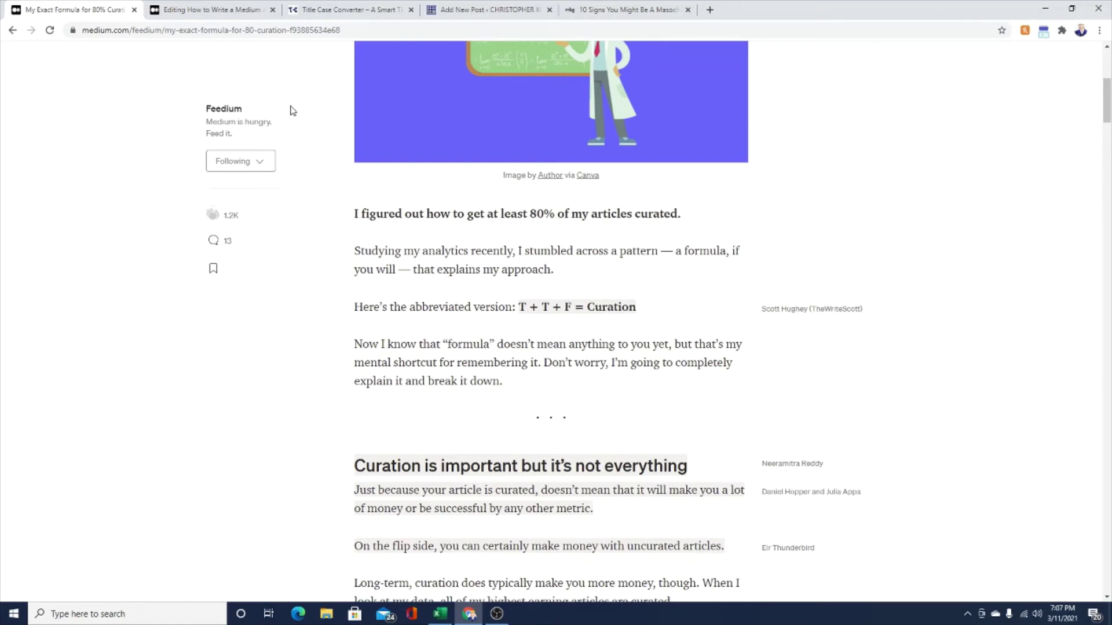
Insert a three-dot section separator below the "Transition" paragraph in the "How to Write a Medium Article" draft
click(180, 9)
scroll(611, 531, down, 1)
click(610, 531)
scroll(442, 514, up, 1)
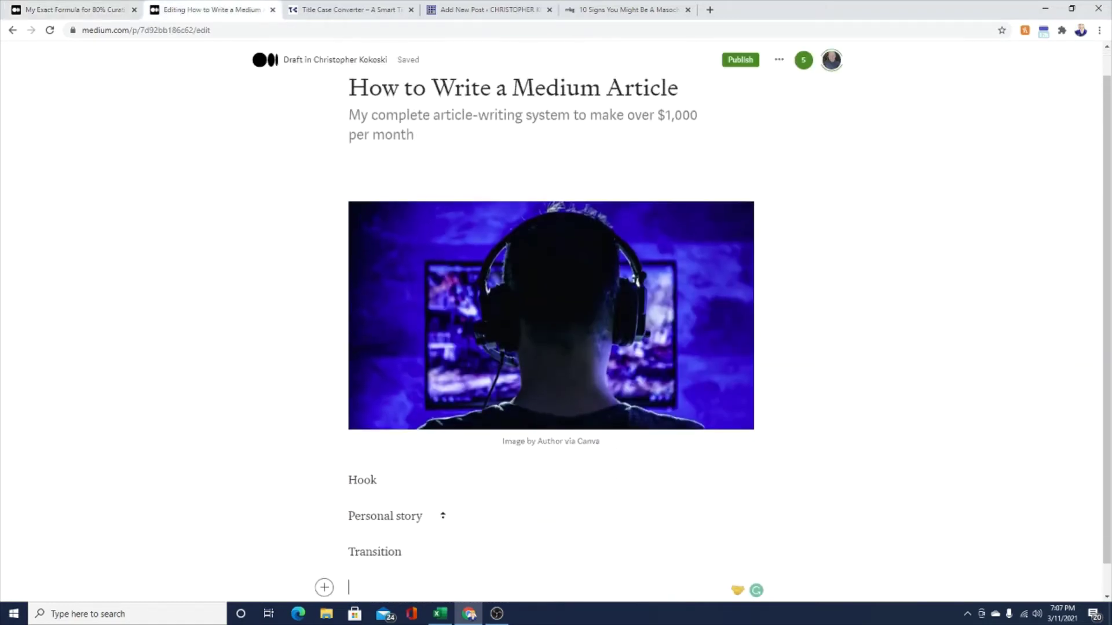
click(444, 553)
scroll(445, 554, down, 1)
key(Return)
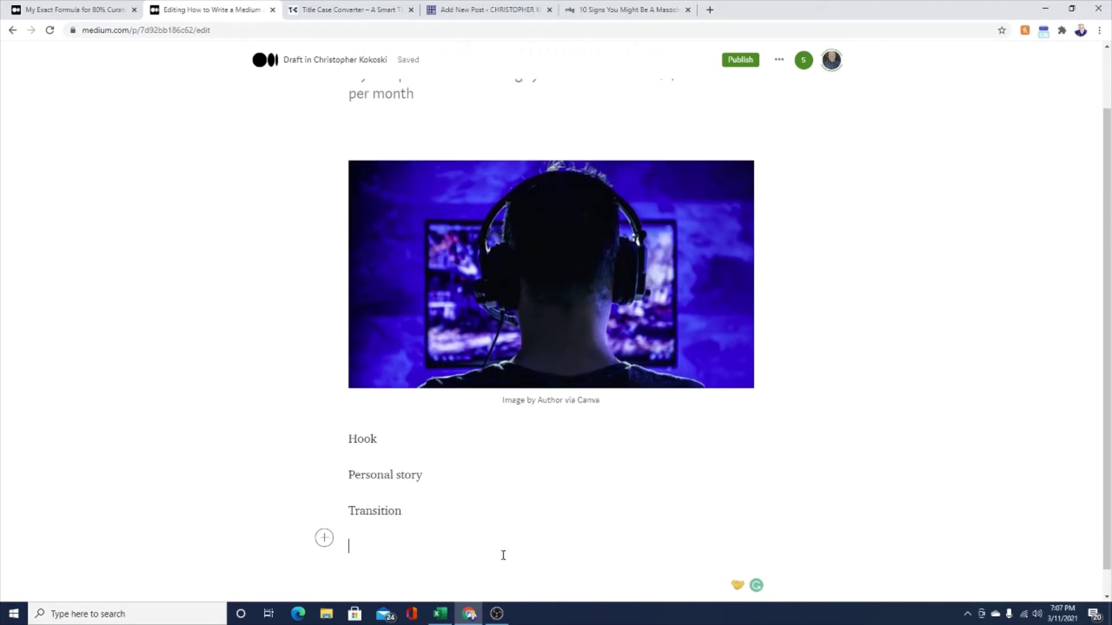
click(325, 546)
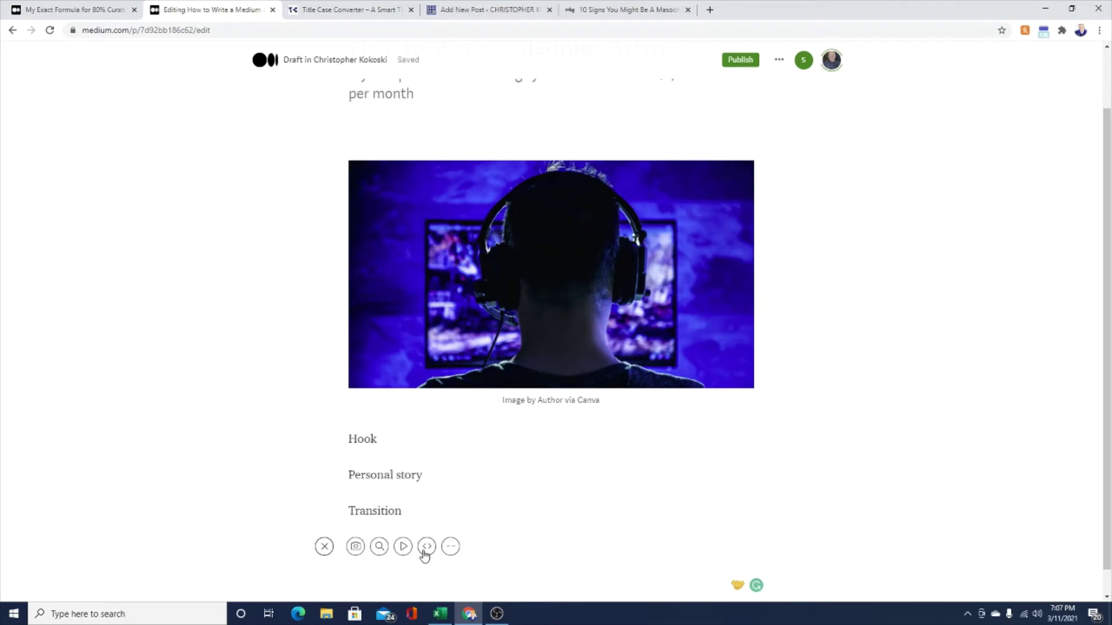
click(450, 548)
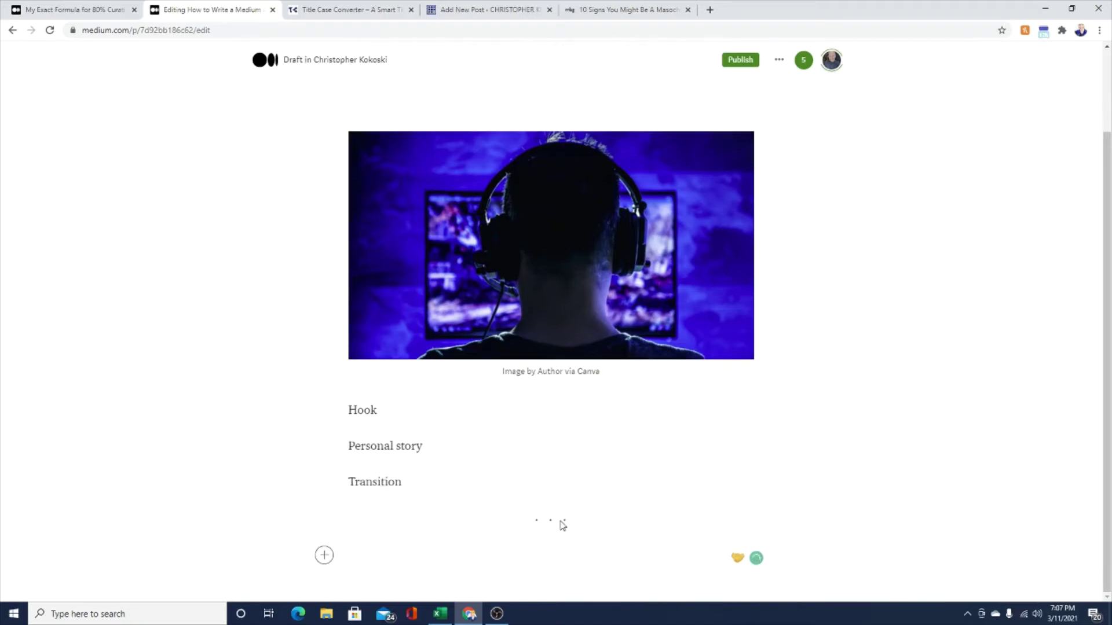
Examine the published curation story's section separators, subheadings, short paragraphs, lists, final thoughts and title
click(126, 15)
scroll(640, 374, down, 3)
scroll(616, 315, down, 13)
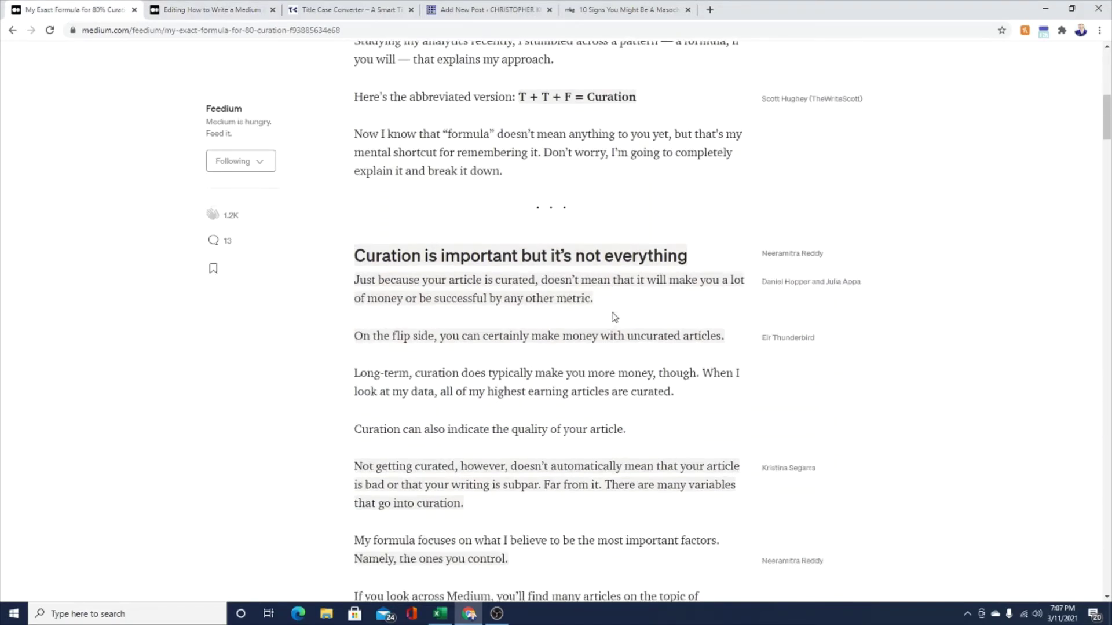
scroll(570, 324, down, 17)
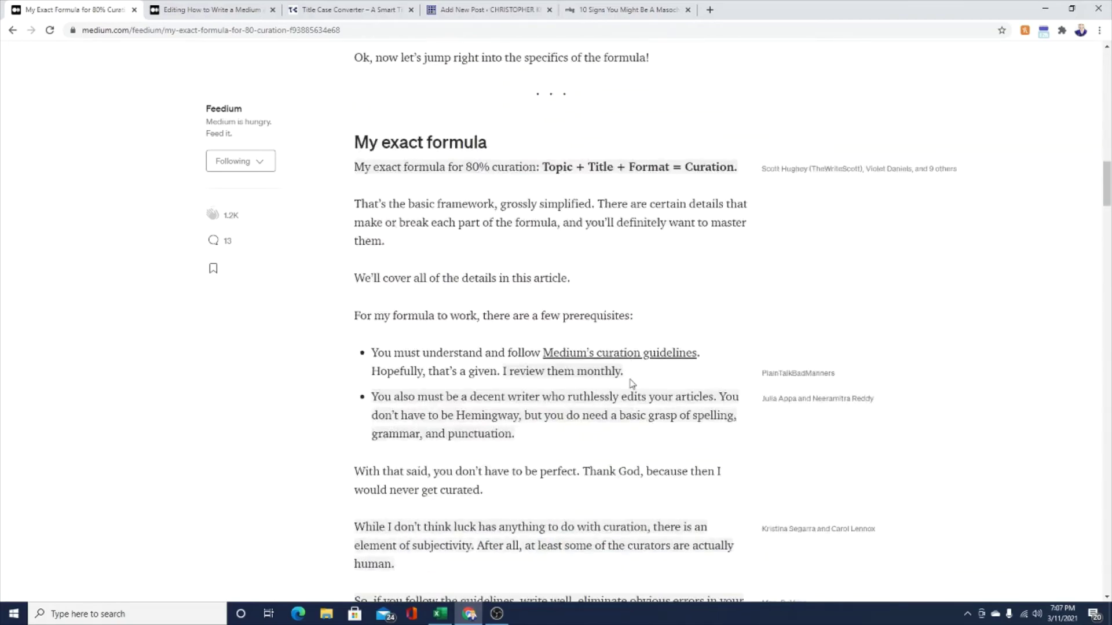
scroll(613, 333, up, 20)
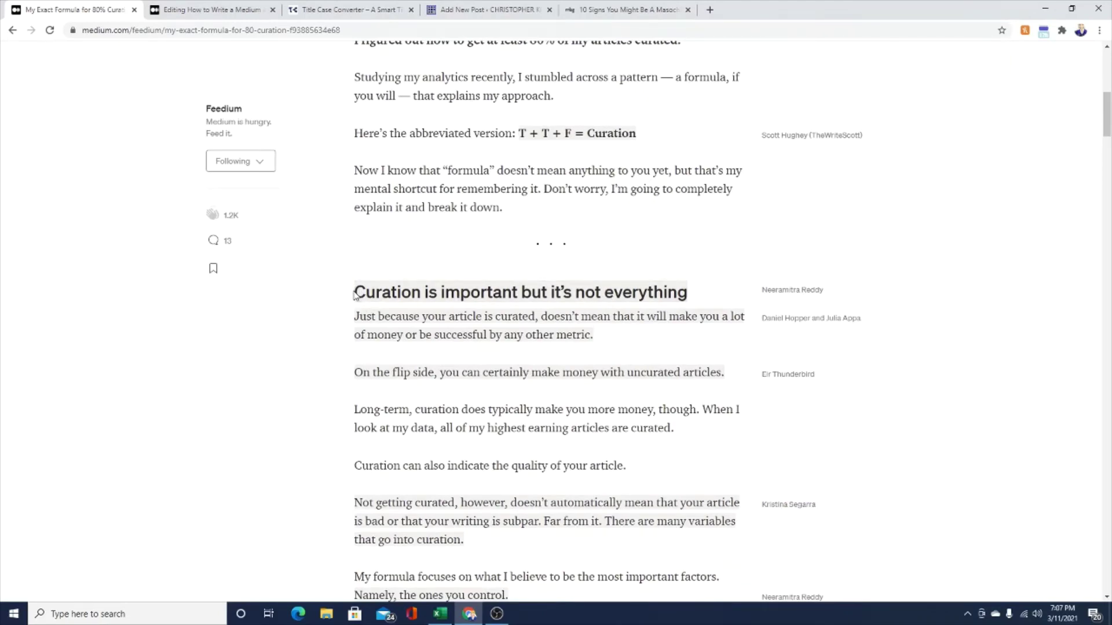
scroll(695, 342, down, 3)
scroll(694, 342, down, 15)
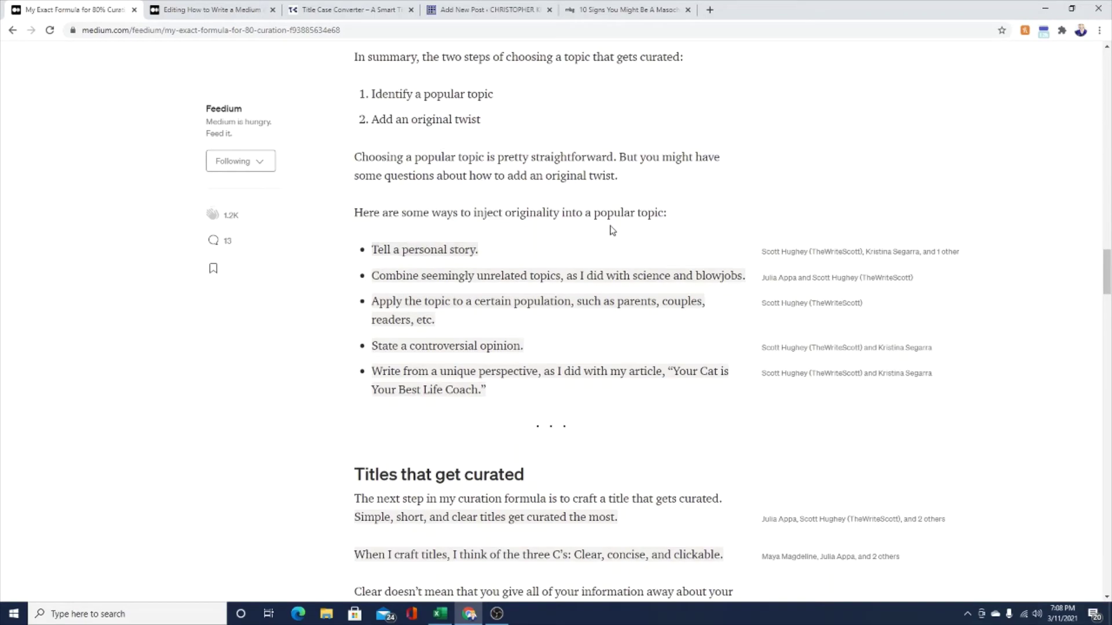
scroll(628, 255, down, 12)
scroll(631, 266, down, 15)
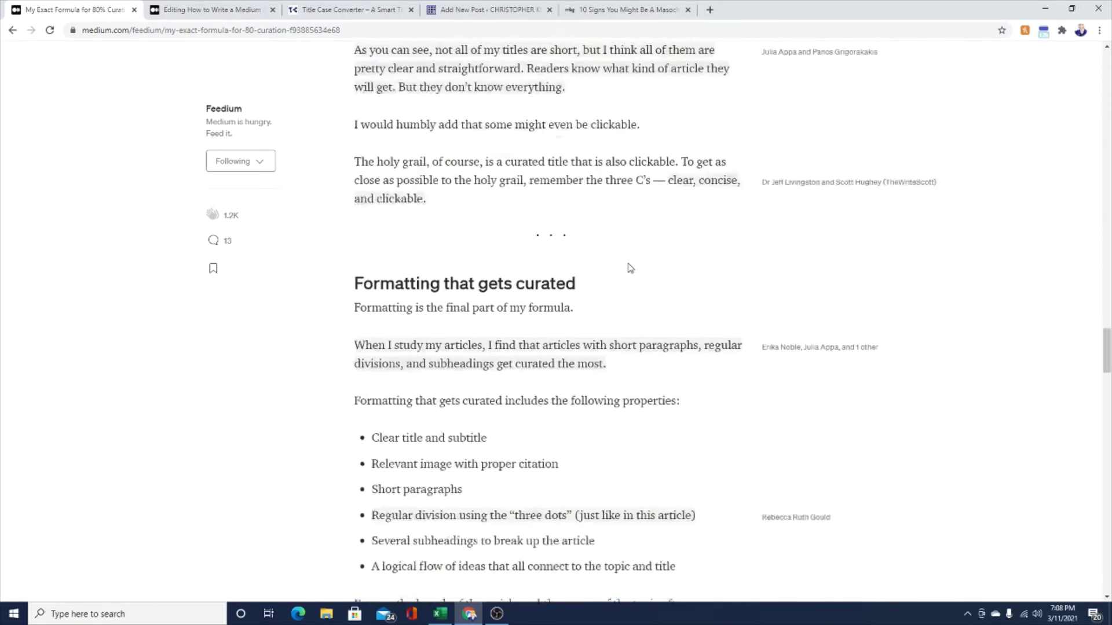
scroll(630, 267, down, 14)
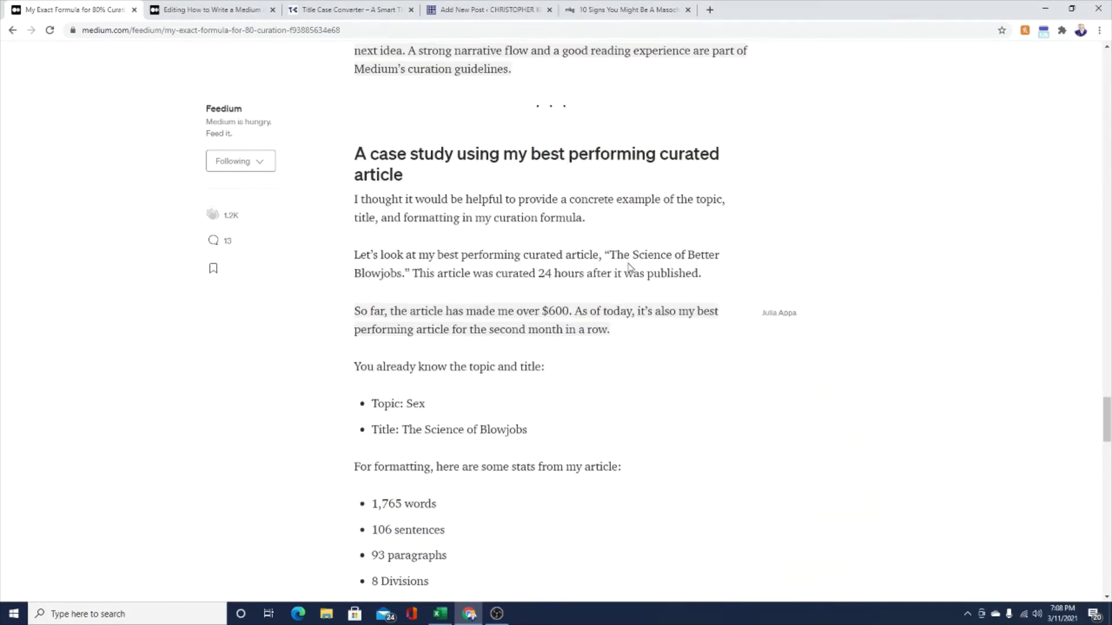
scroll(631, 261, down, 8)
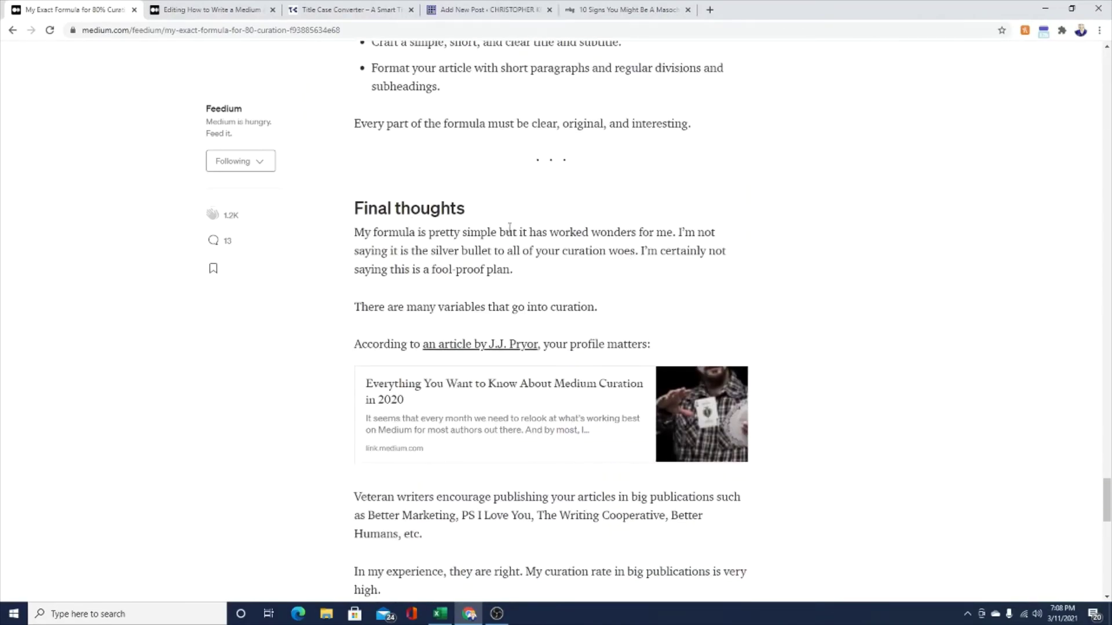
scroll(601, 237, up, 20)
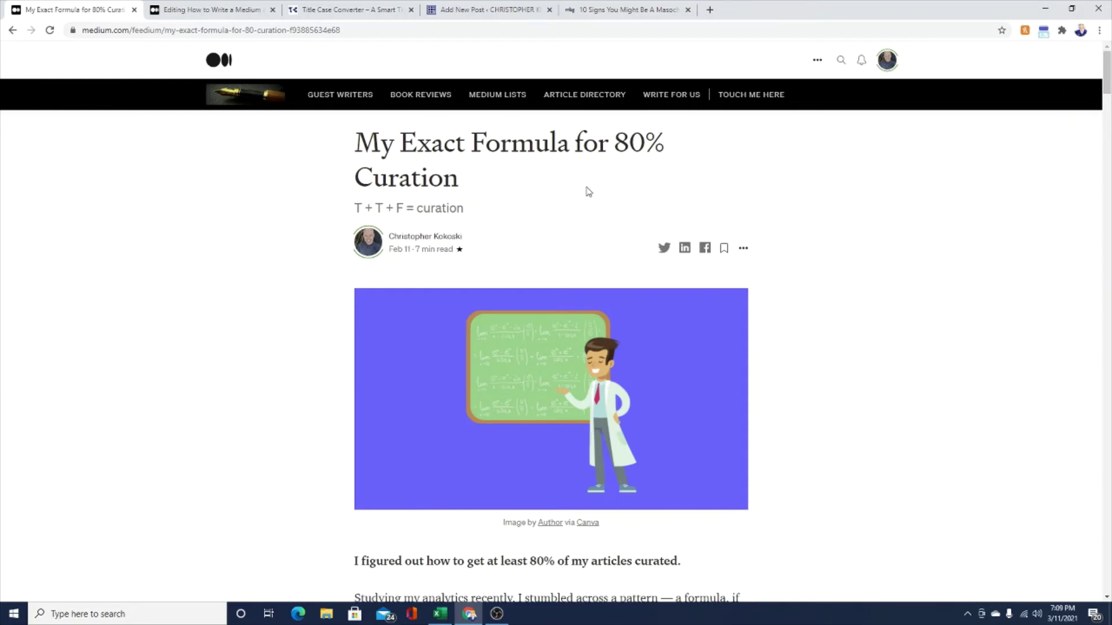
triple_click(486, 172)
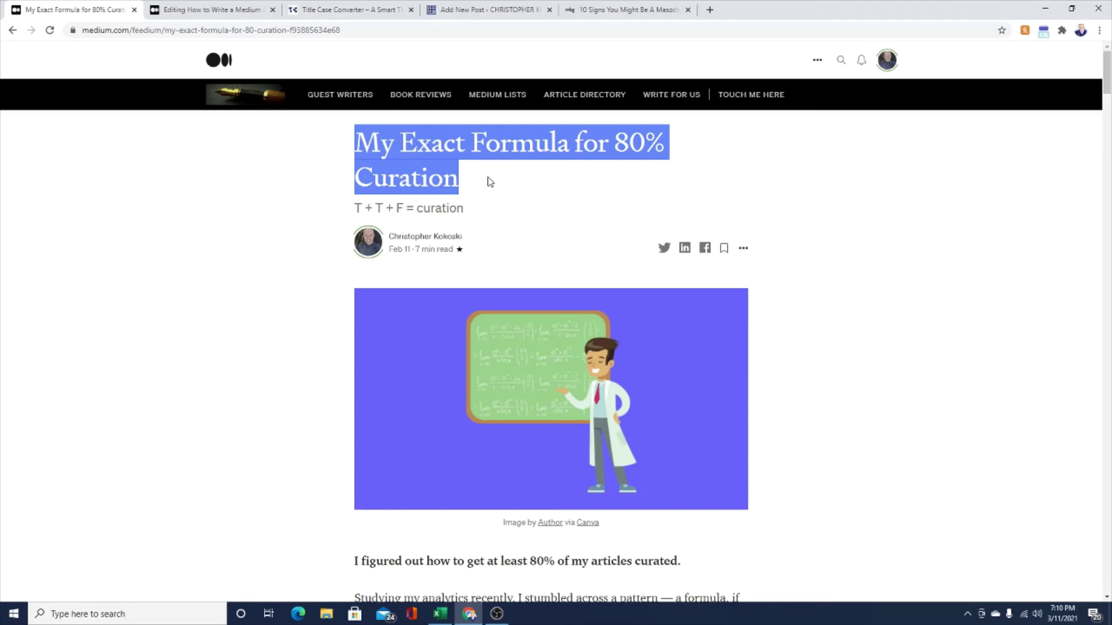
click(597, 181)
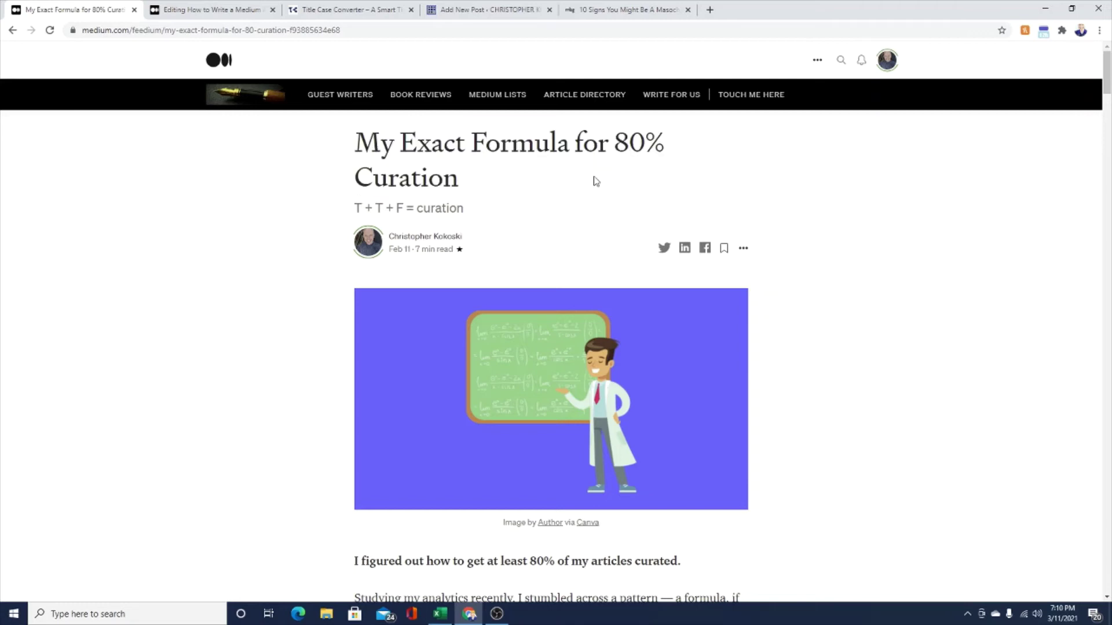
Review the display title and subtitle settings of the "How to Write a Medium Article" draft and close them
key(ctrl+Tab)
click(822, 348)
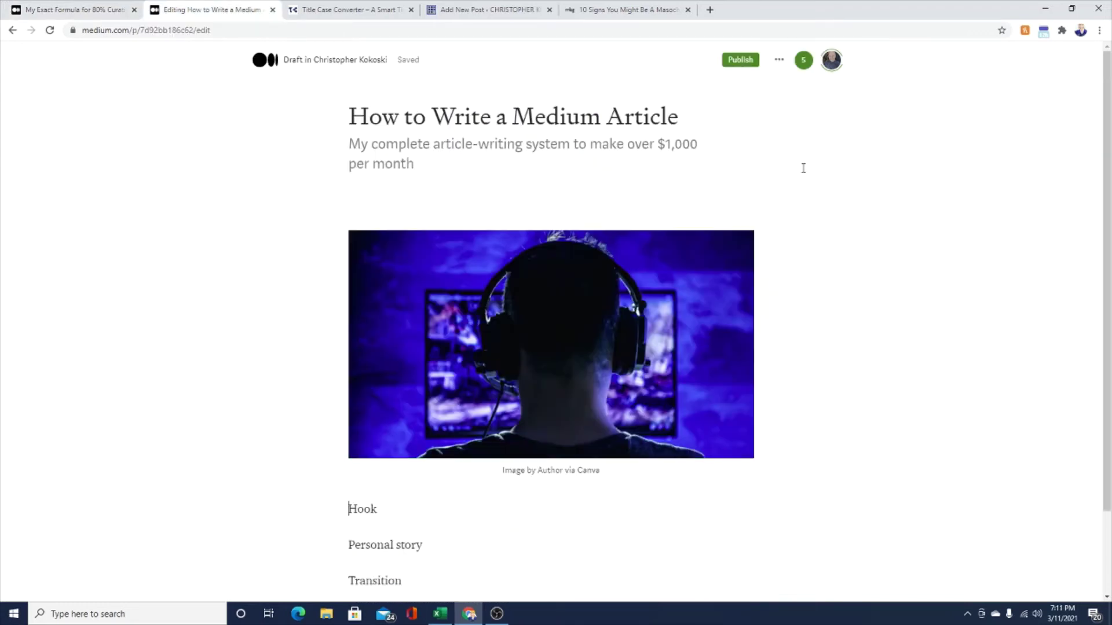
click(779, 61)
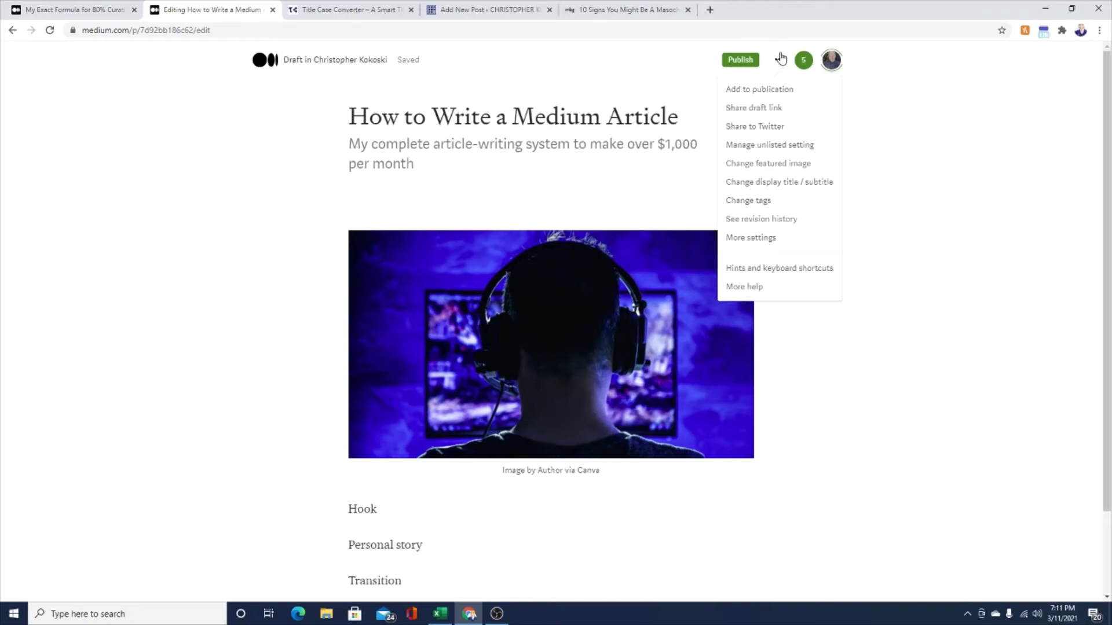
click(780, 183)
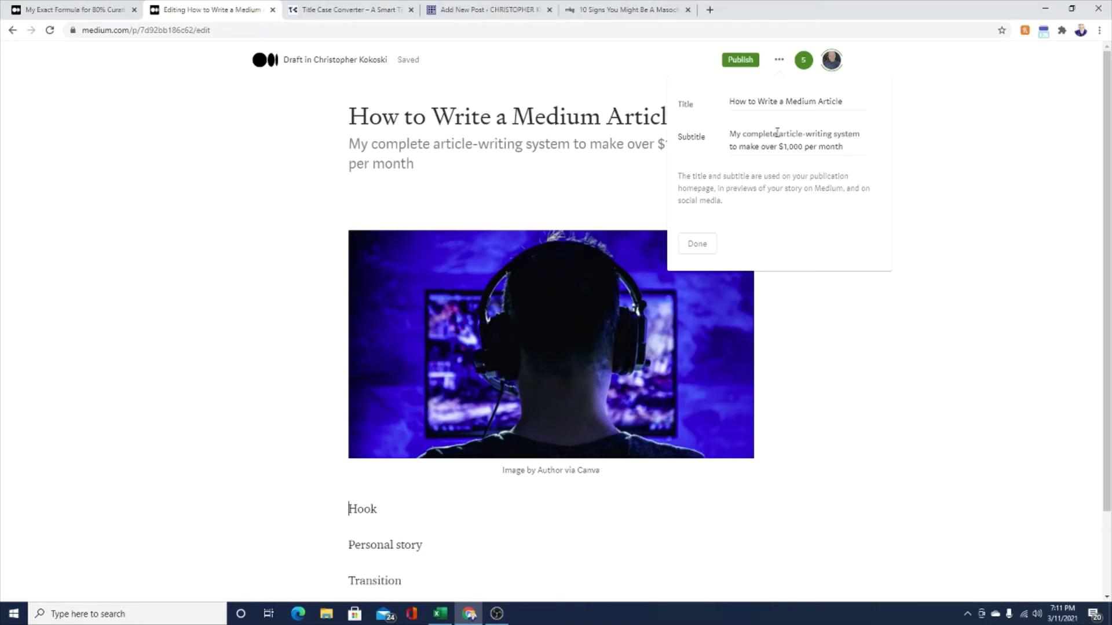
click(702, 243)
Add the tags Writing, Writing Tips, Creativity, Art and Money to the draft, and leave the tag editor
click(753, 202)
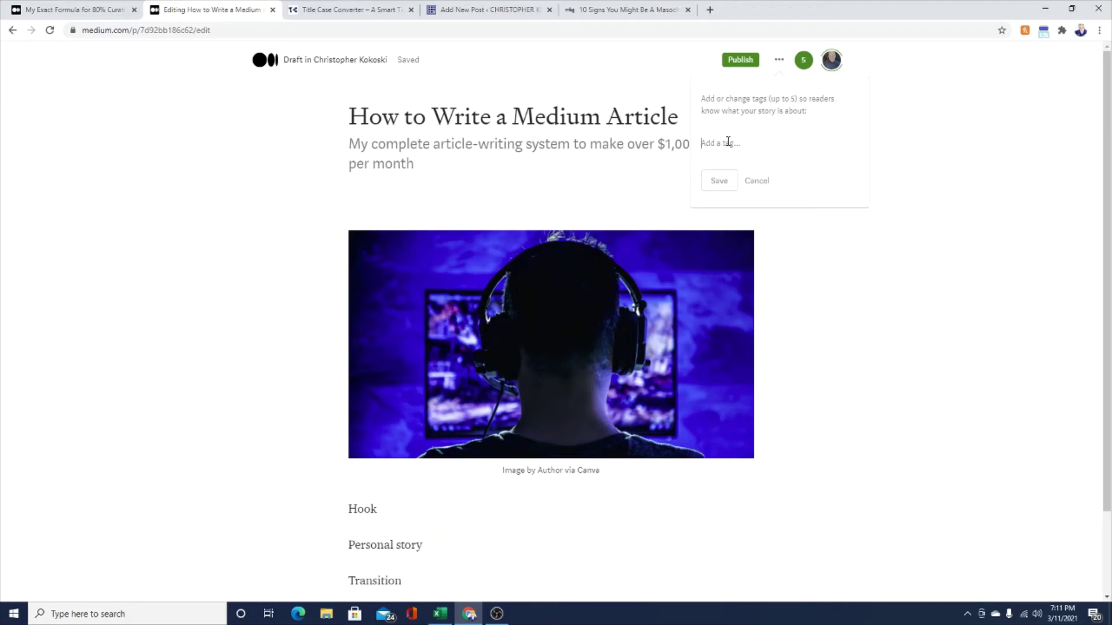
text(Writing)
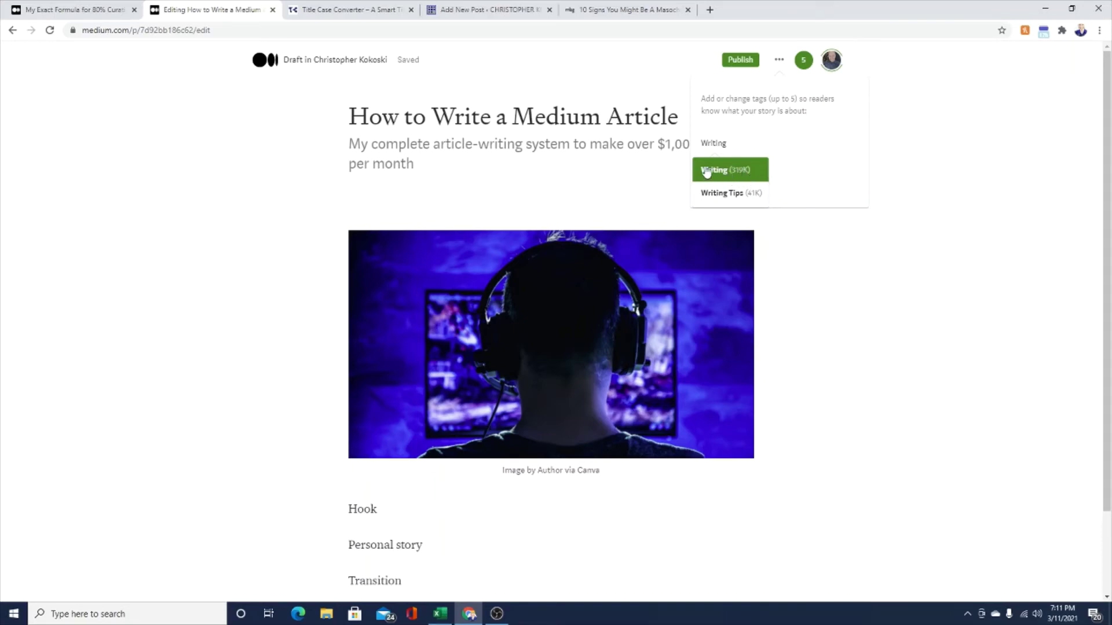
click(722, 173)
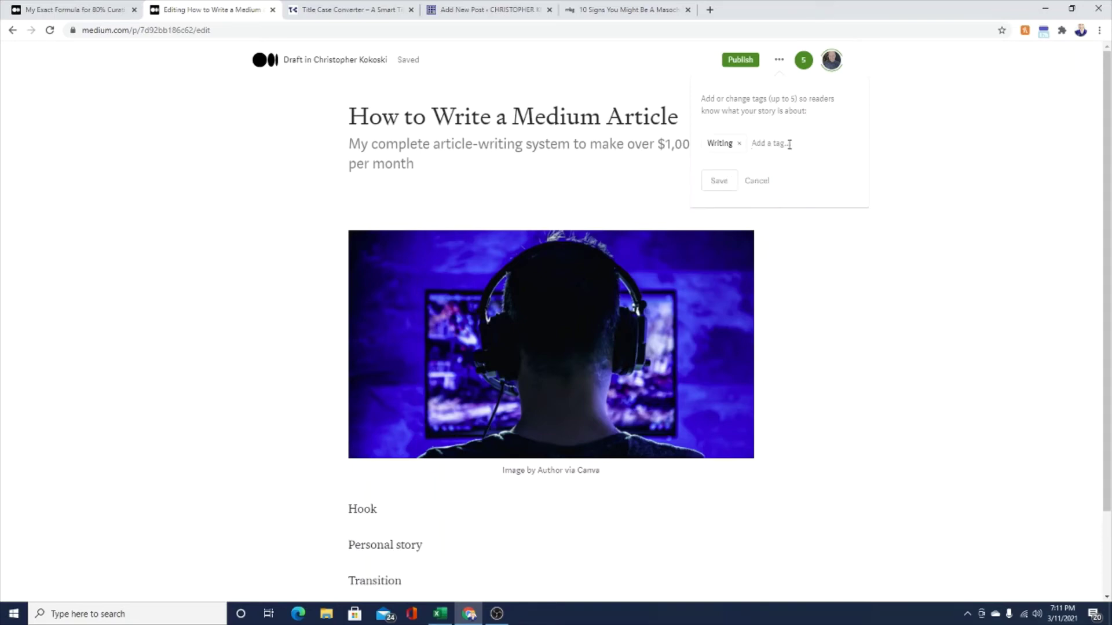
text(Writing)
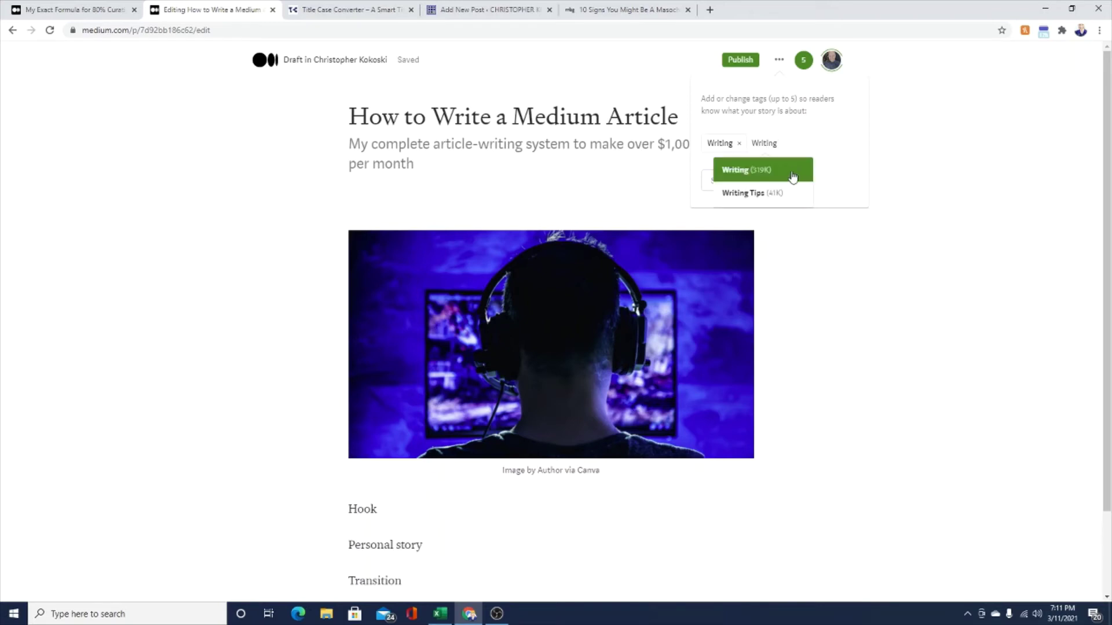
click(784, 195)
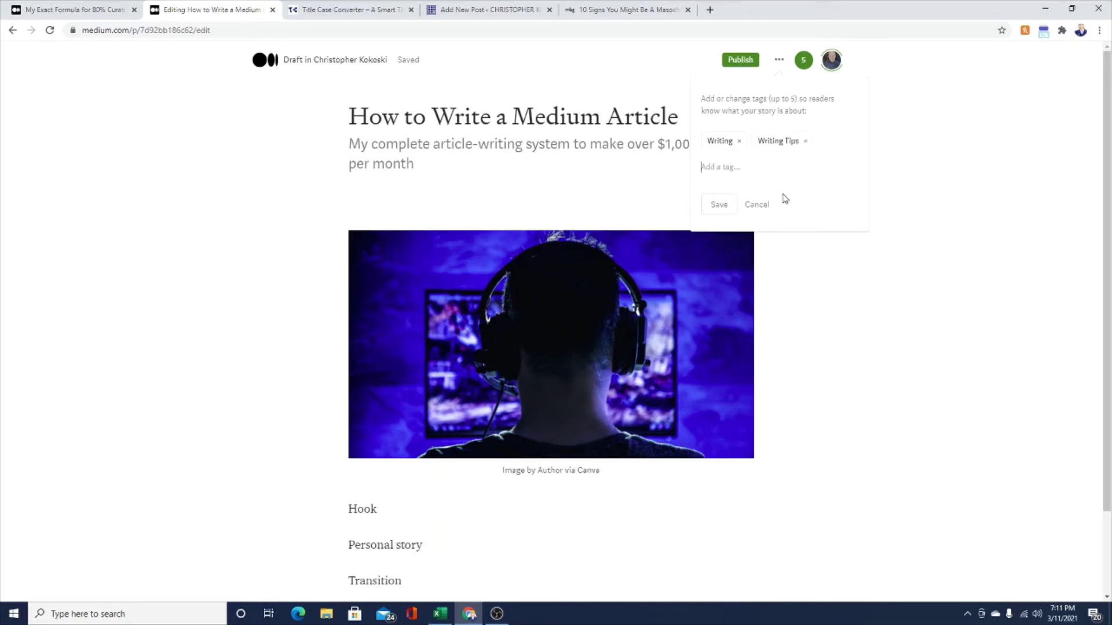
text(Creativity)
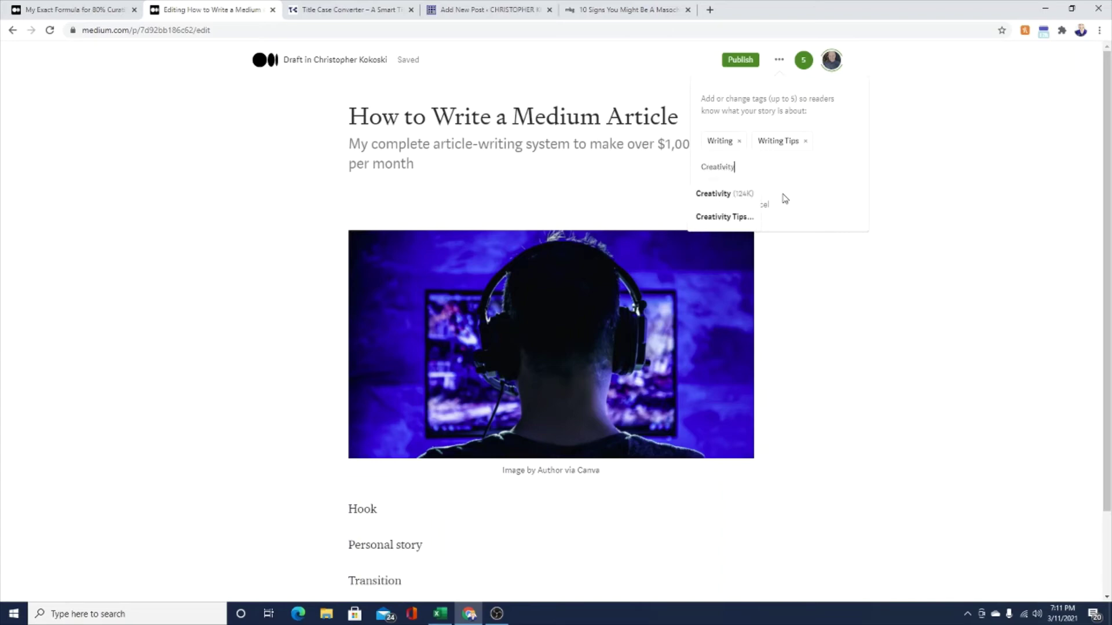
click(746, 193)
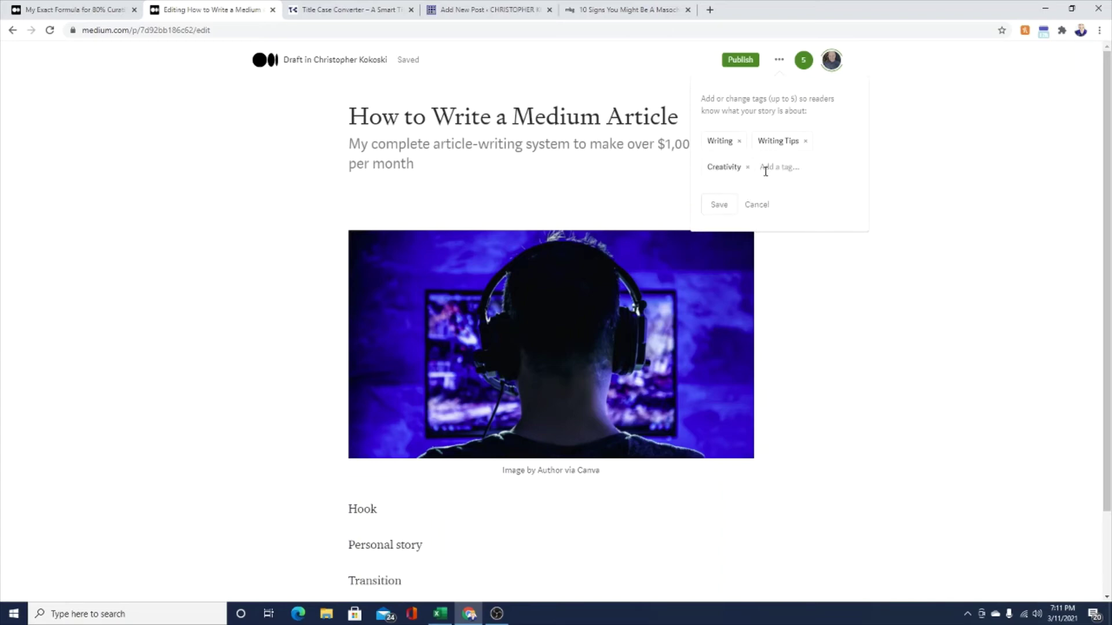
text(Art)
click(773, 190)
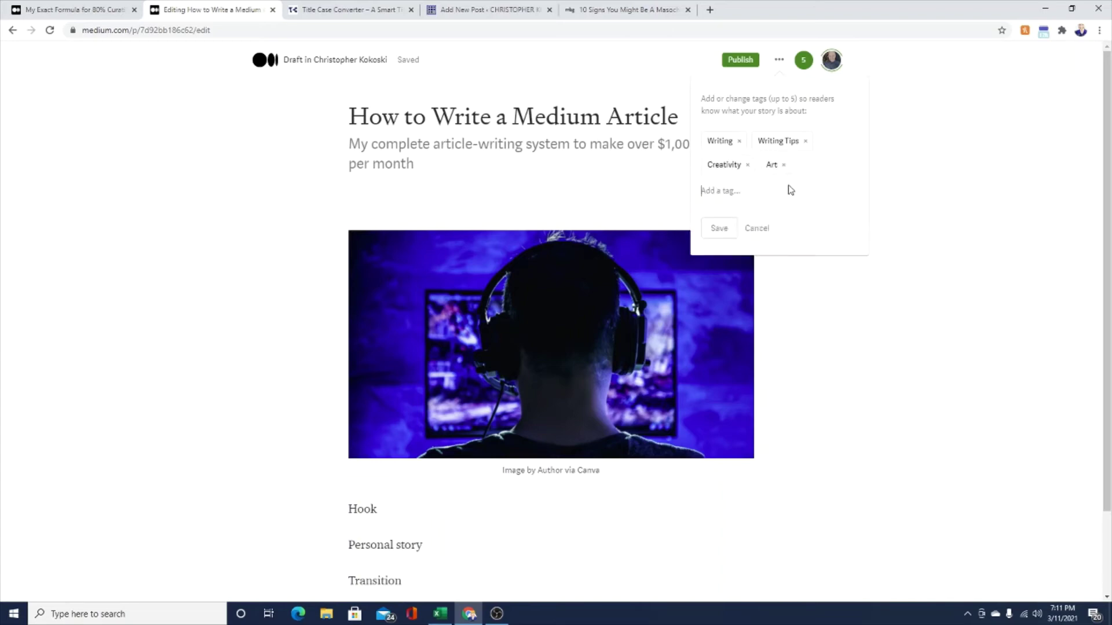
text(Money)
click(731, 219)
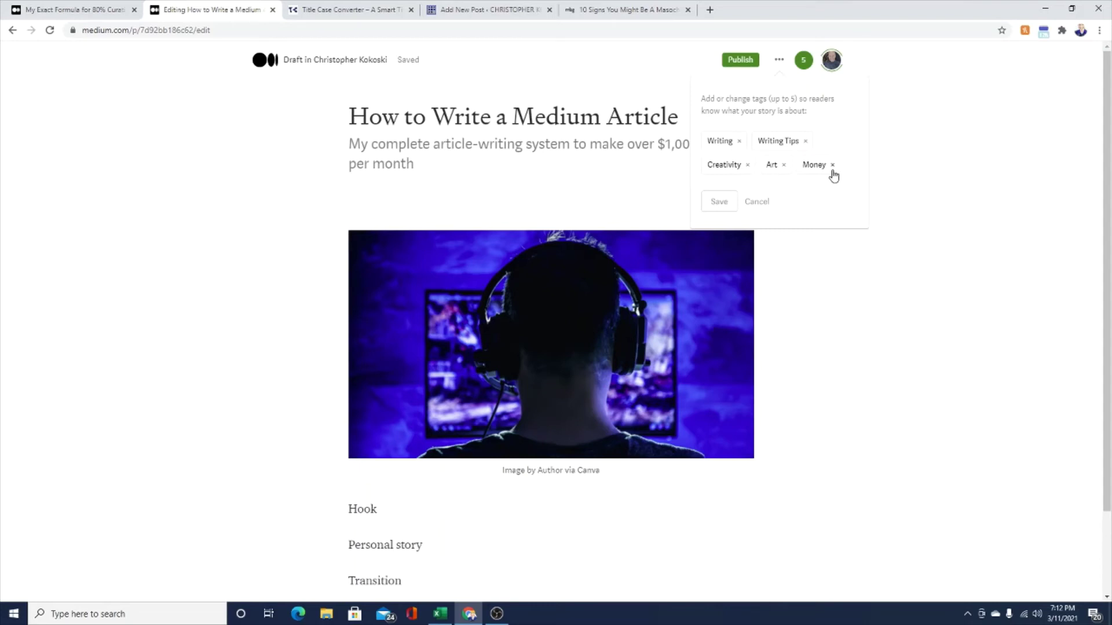
click(757, 201)
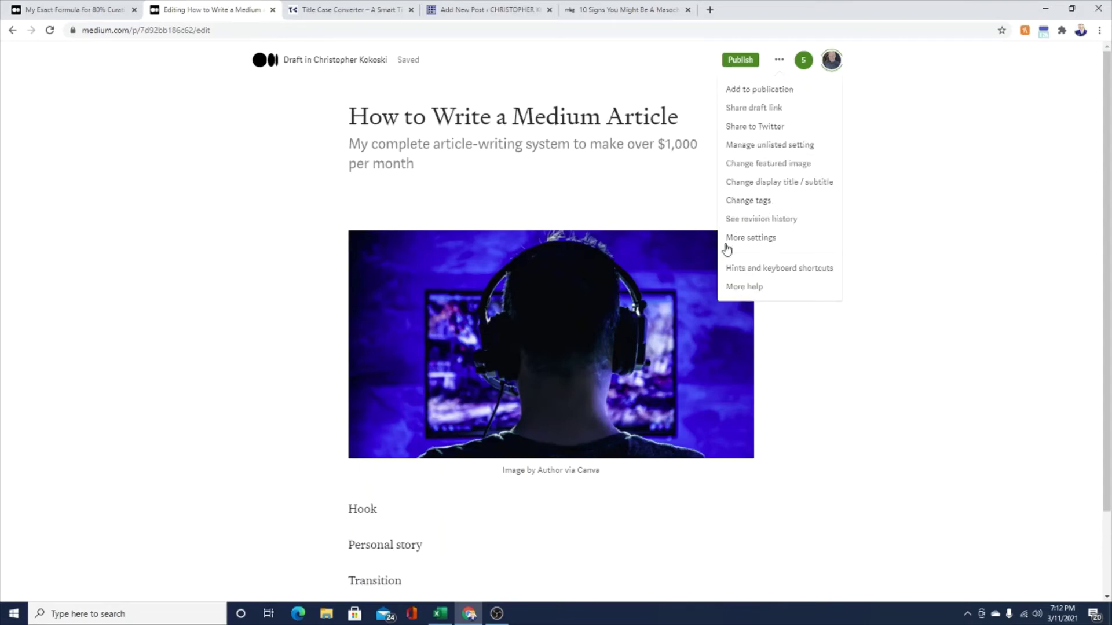
Open the draft's full story settings and review the author, reader interests and SEO sections
click(756, 243)
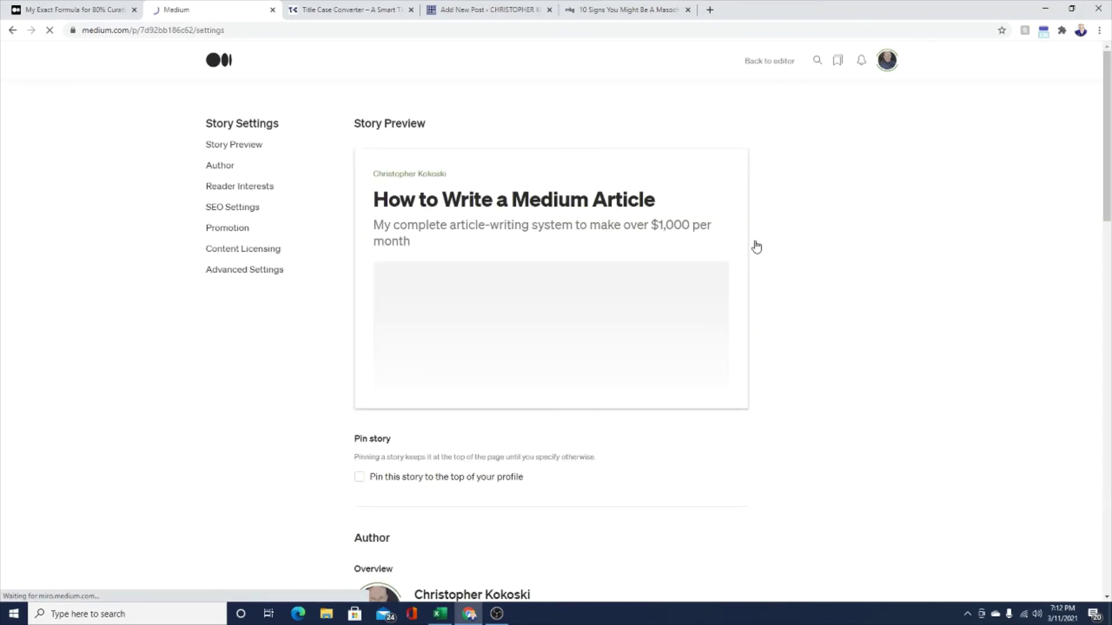
scroll(548, 192, down, 10)
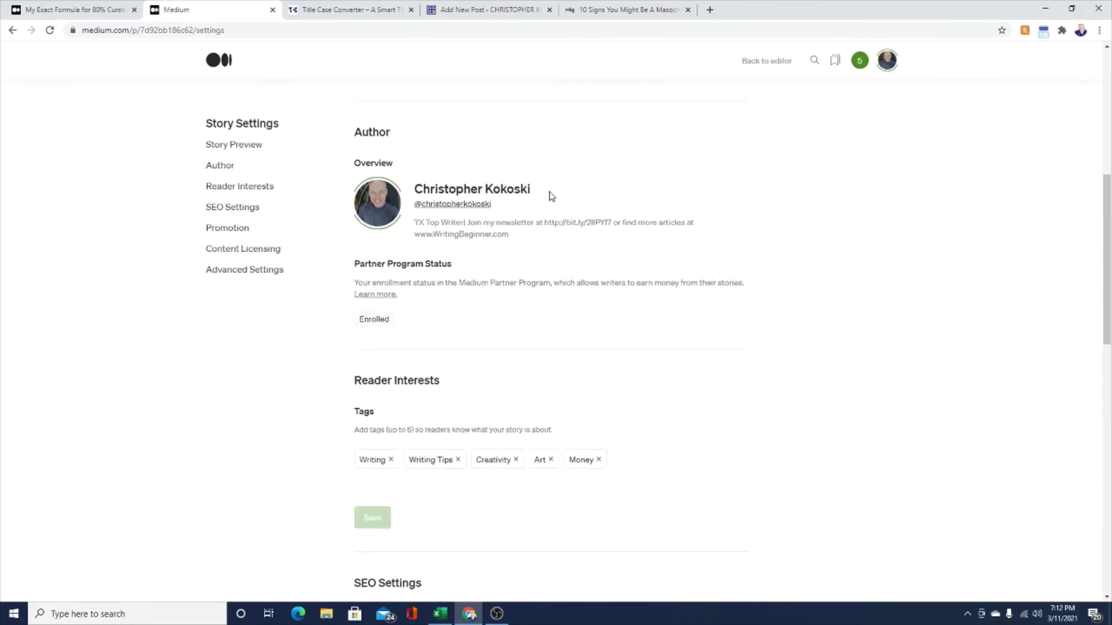
scroll(597, 282, up, 2)
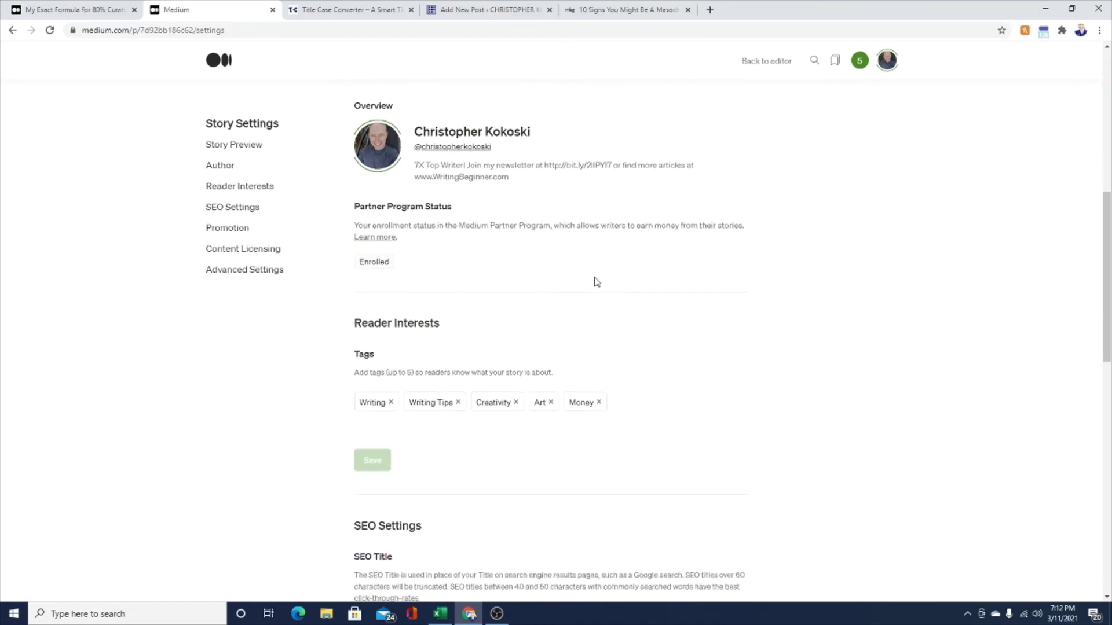
scroll(702, 242, down, 4)
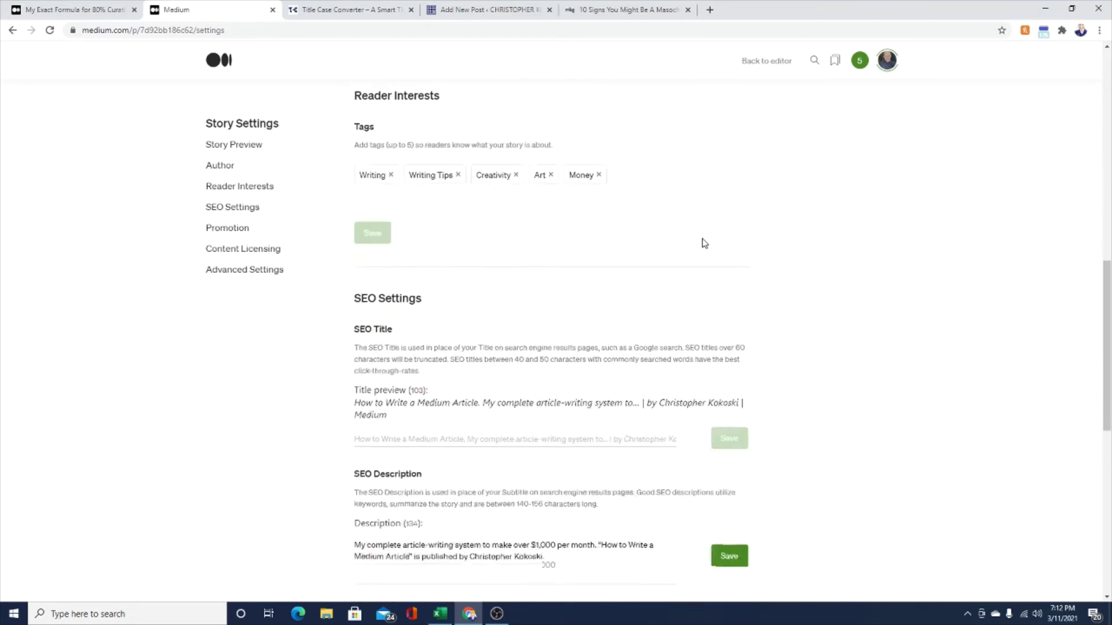
scroll(442, 186, up, 1)
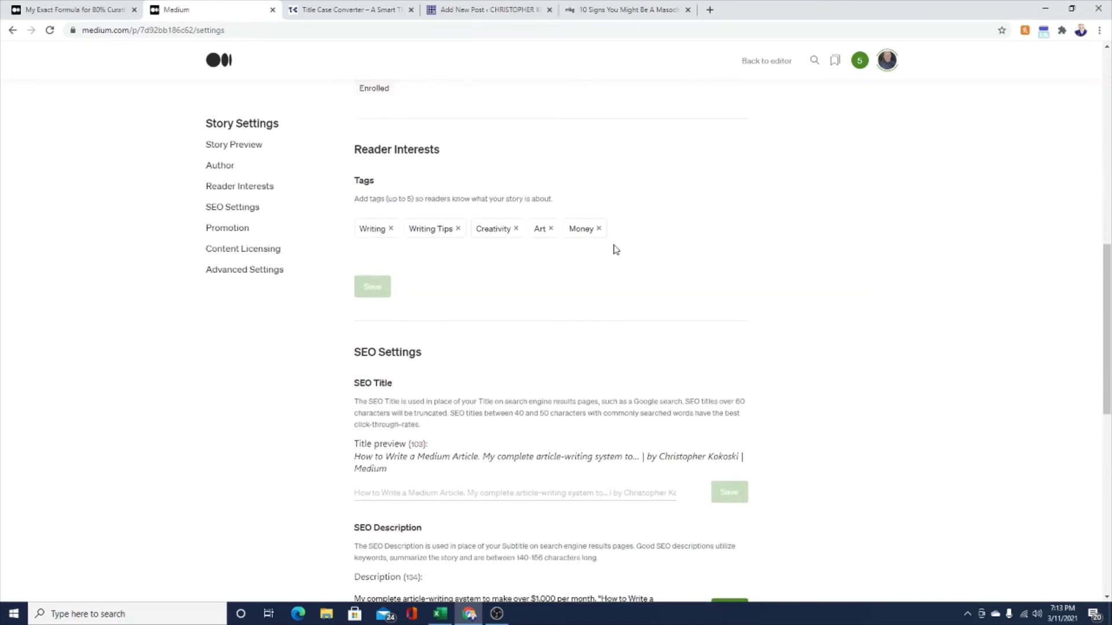
scroll(616, 249, down, 1)
scroll(615, 249, down, 1)
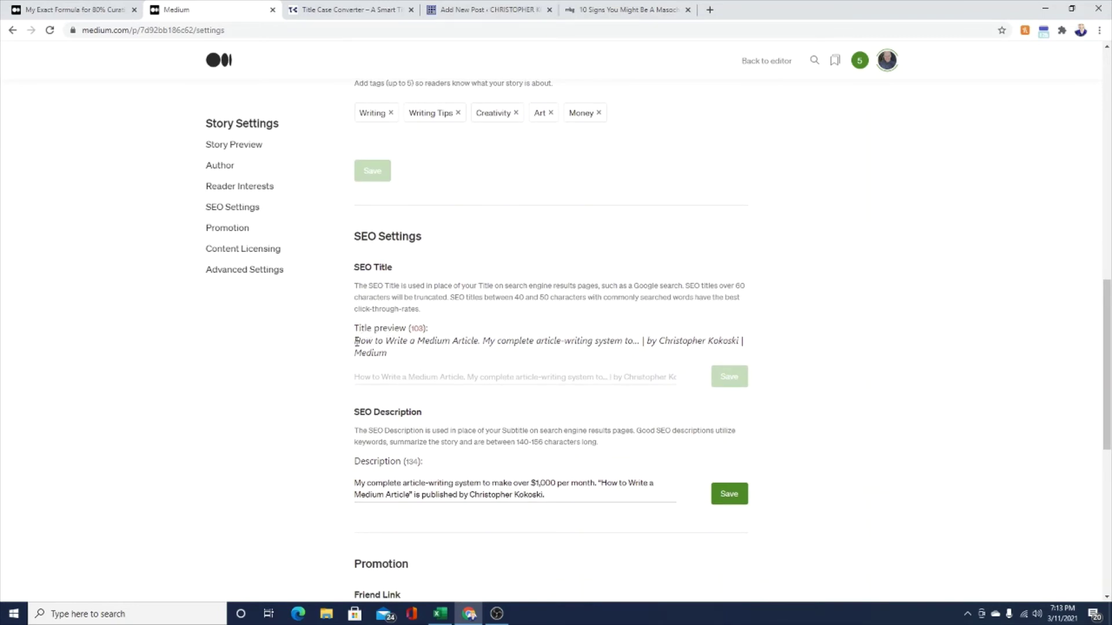
Set the SEO title to "How to Write a Medium Article", copied from the title preview, and save it
drag(356, 341, 478, 342)
right_click(478, 341)
click(492, 350)
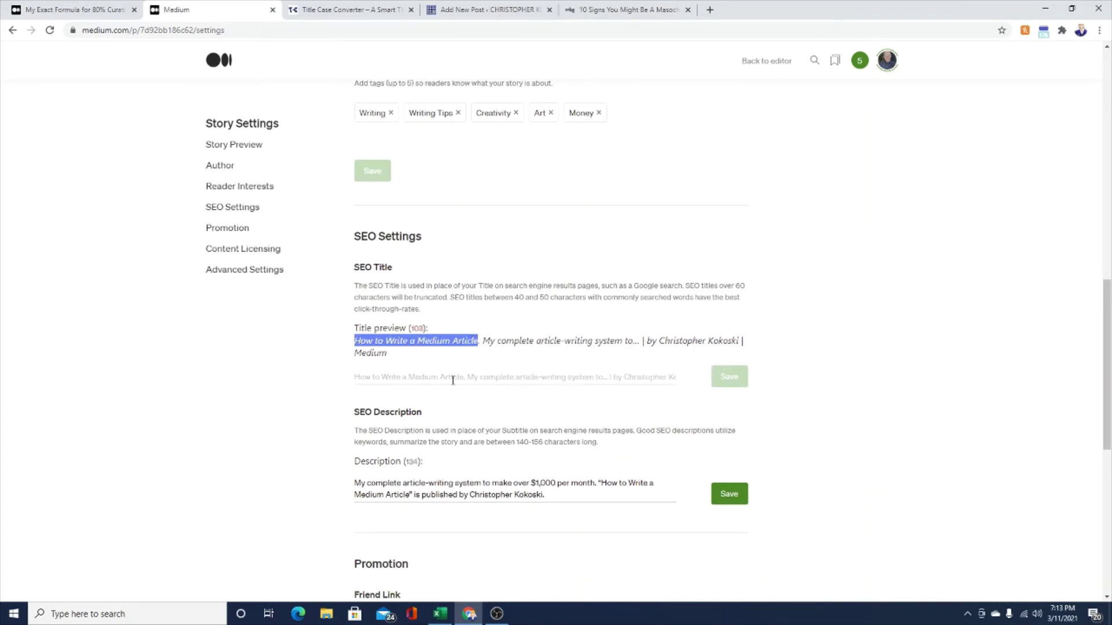
click(453, 380)
right_click(451, 377)
click(490, 462)
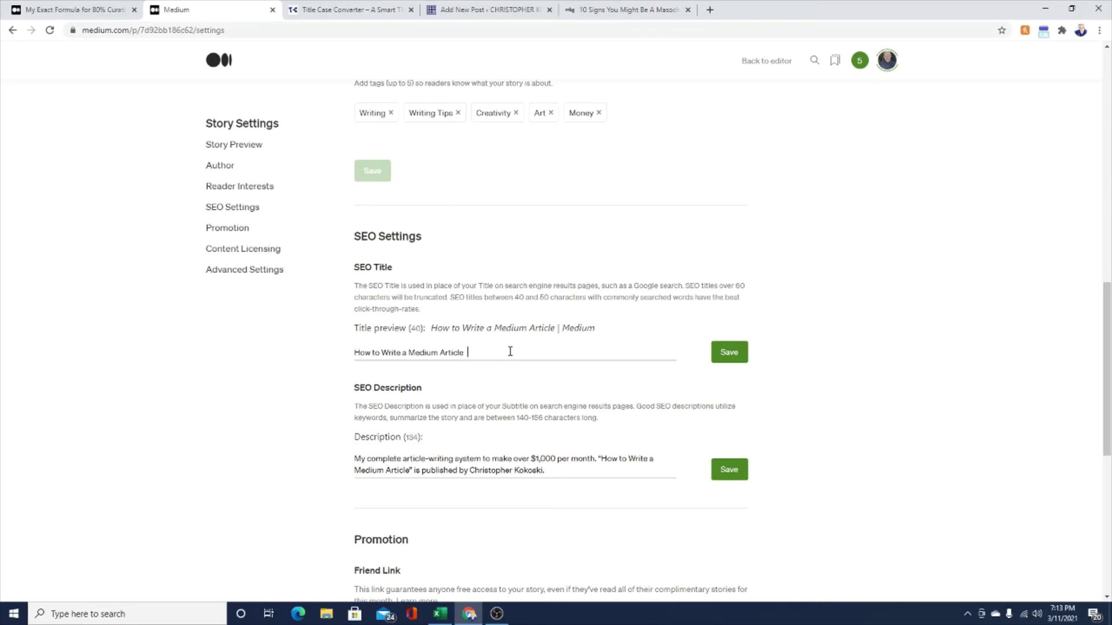
click(734, 354)
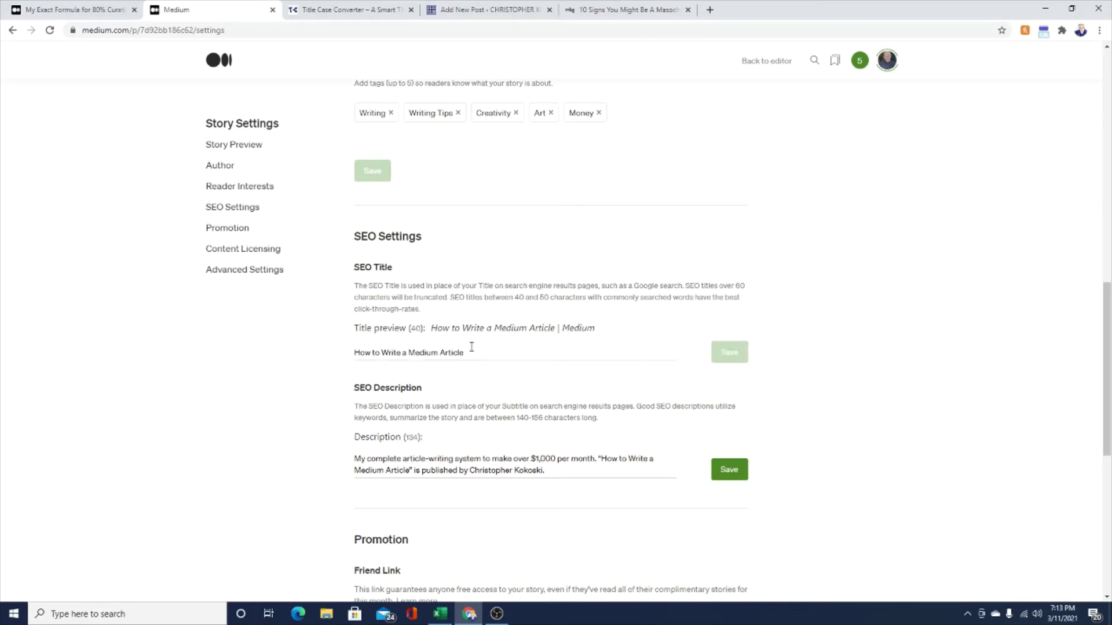
click(471, 351)
Replace the SEO description with "How to Write a Medium Article| My complete article-writing system to make over $1,000 per month", copied from the title and subtitle
scroll(672, 324, down, 3)
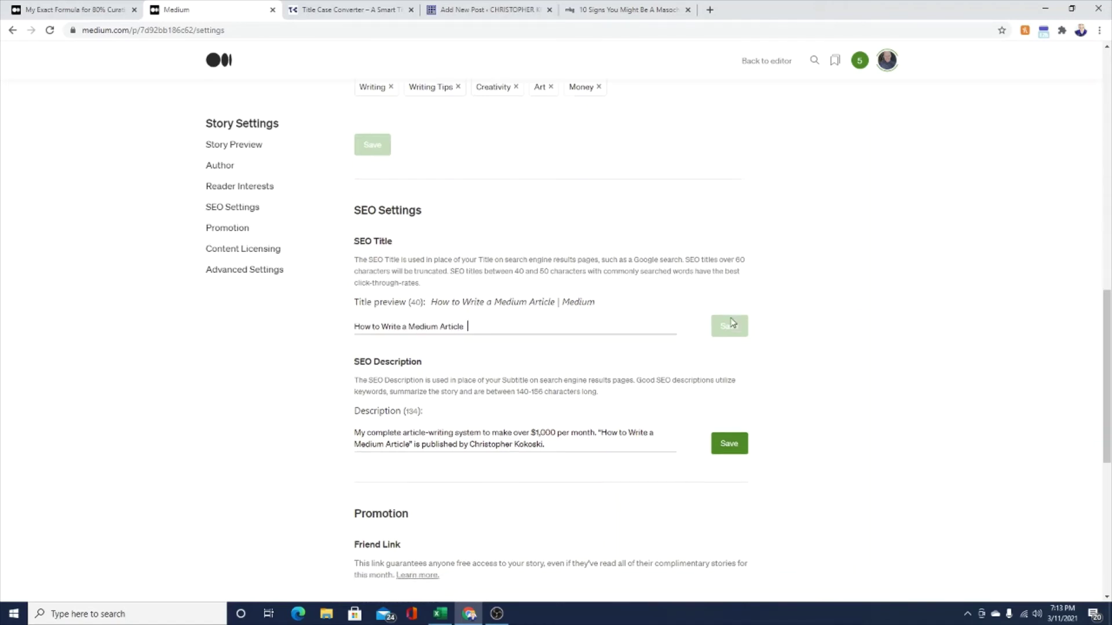
drag(568, 308, 346, 287)
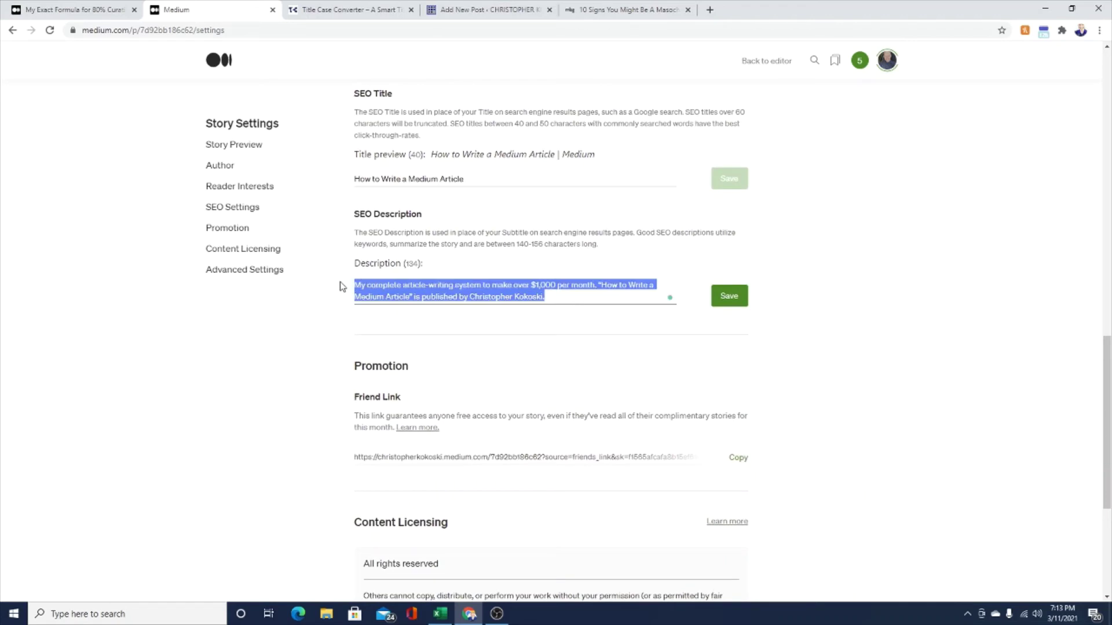
key(BackSpace)
right_click(390, 291)
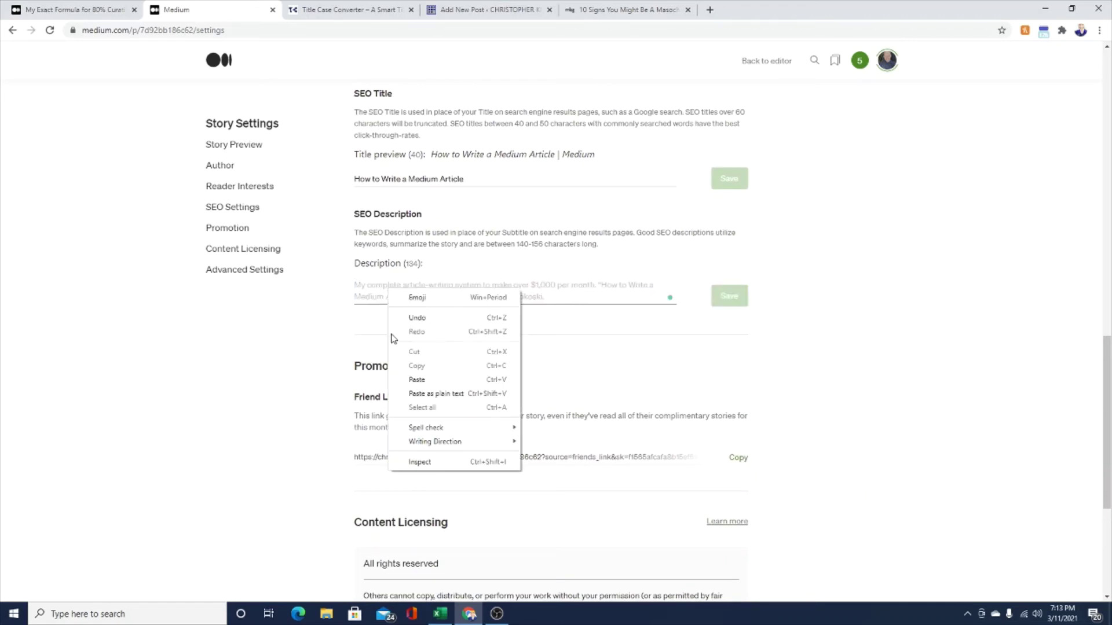
click(436, 380)
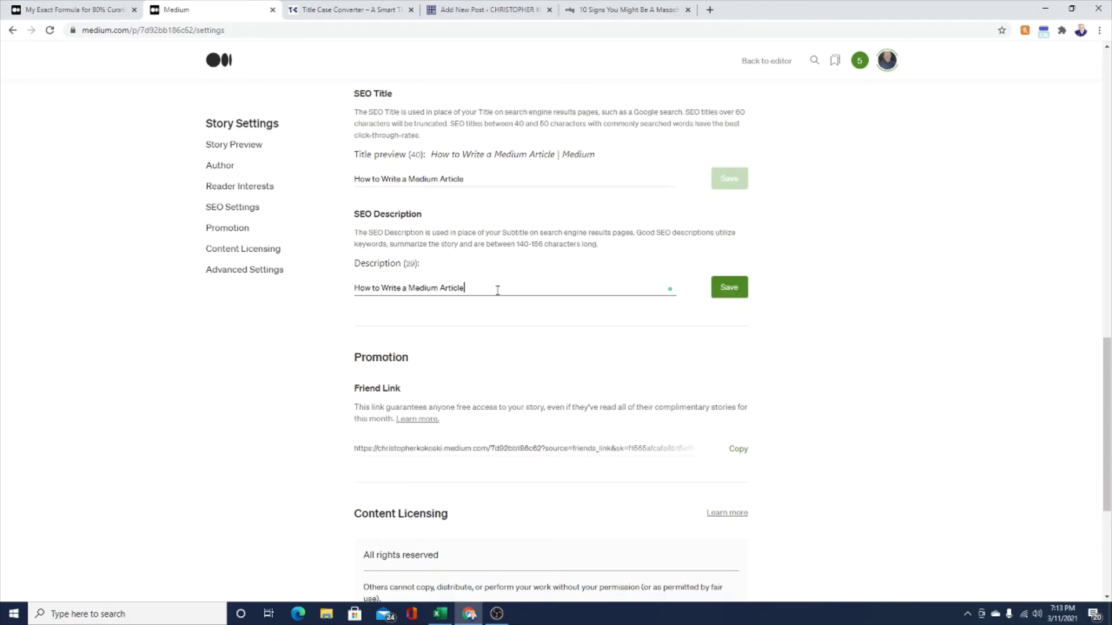
scroll(498, 290, up, 15)
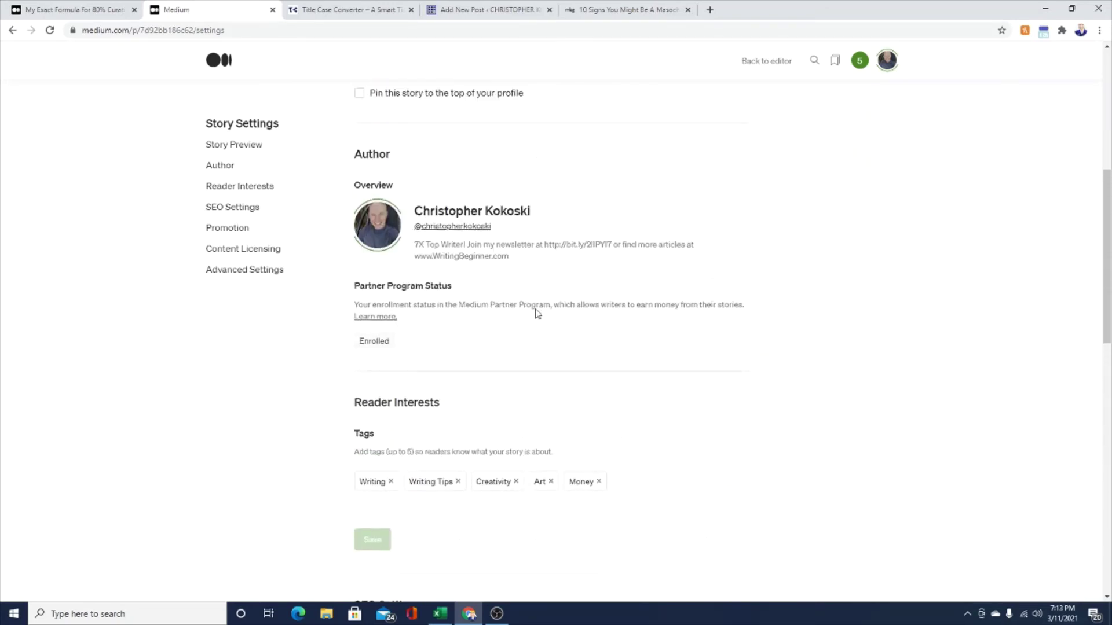
drag(370, 234, 410, 240)
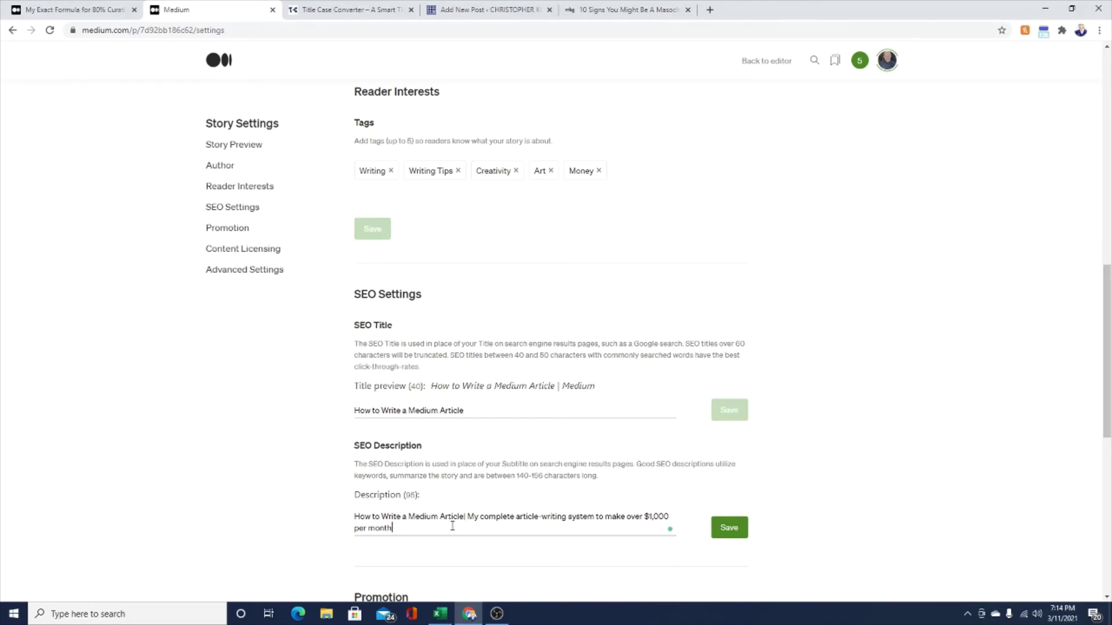
Append the sentence "Discover how I make money on Medium." to the SEO description
text(iscover )
text(how)
text( I make )
text(ove)
key(BackSpace)
key(BackSpace)
key(BackSpace)
key(BackSpace)
text(money on Medium.)
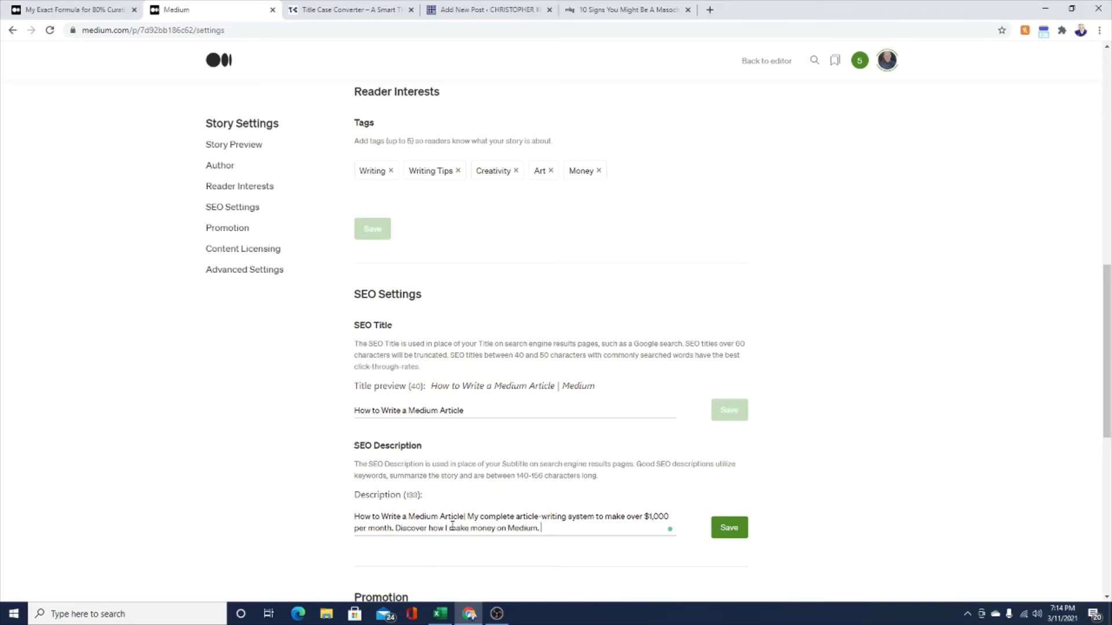
End the SEO description with "Read more here." and save it
text( REad more)
key(BackSpace)
key(BackSpace)
key(BackSpace)
key(BackSpace)
key(BackSpace)
key(BackSpace)
text(ad more here.)
click(729, 527)
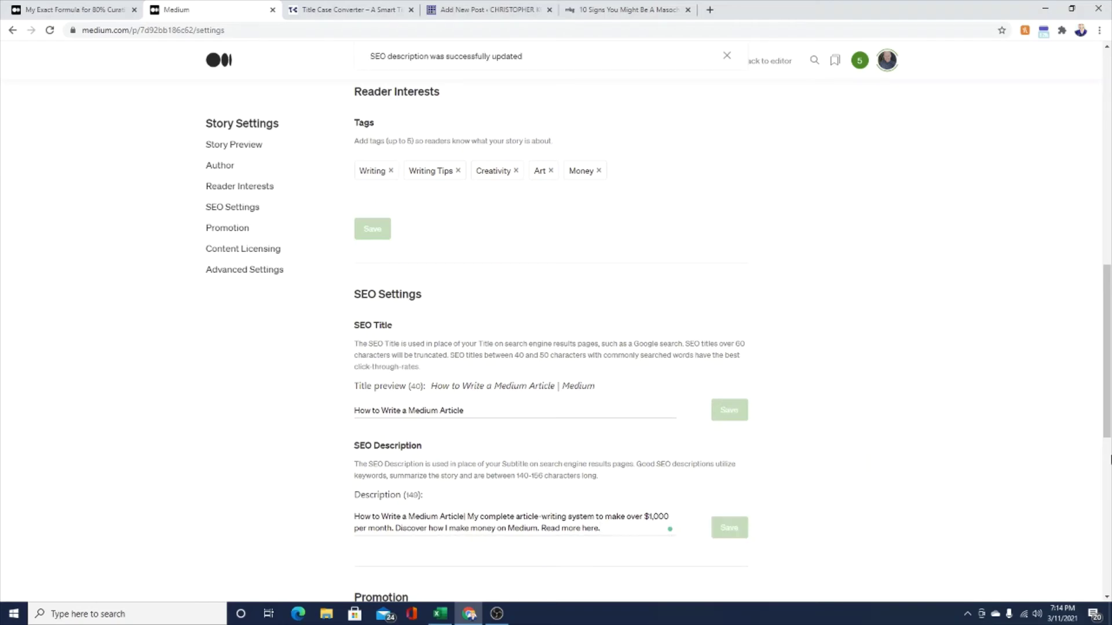
Dismiss the update notification and return from the story settings to the draft's editor
drag(1110, 389, 1109, 174)
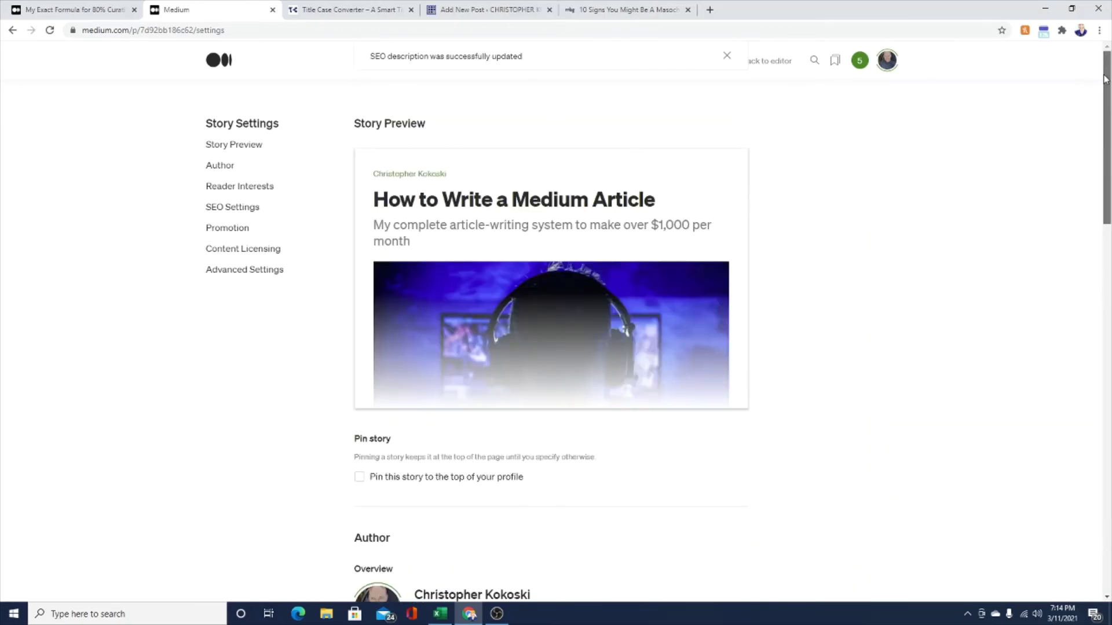
click(726, 56)
click(763, 63)
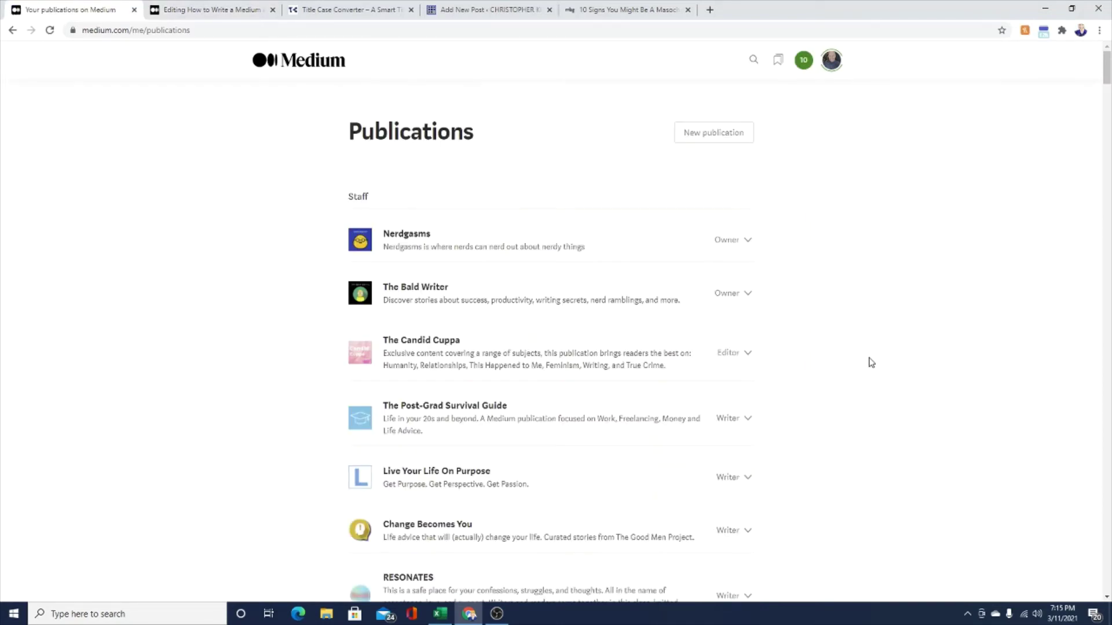
Browse the account's list of Medium publications and open the About Me Stories publication
scroll(872, 363, down, 4)
scroll(872, 363, down, 1)
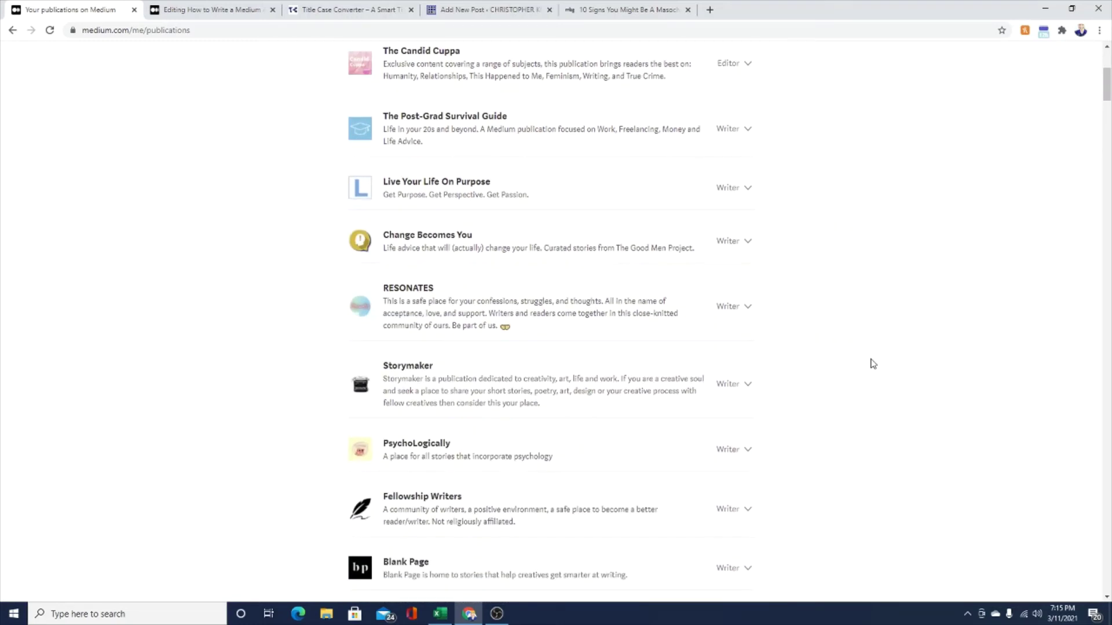
scroll(872, 363, down, 15)
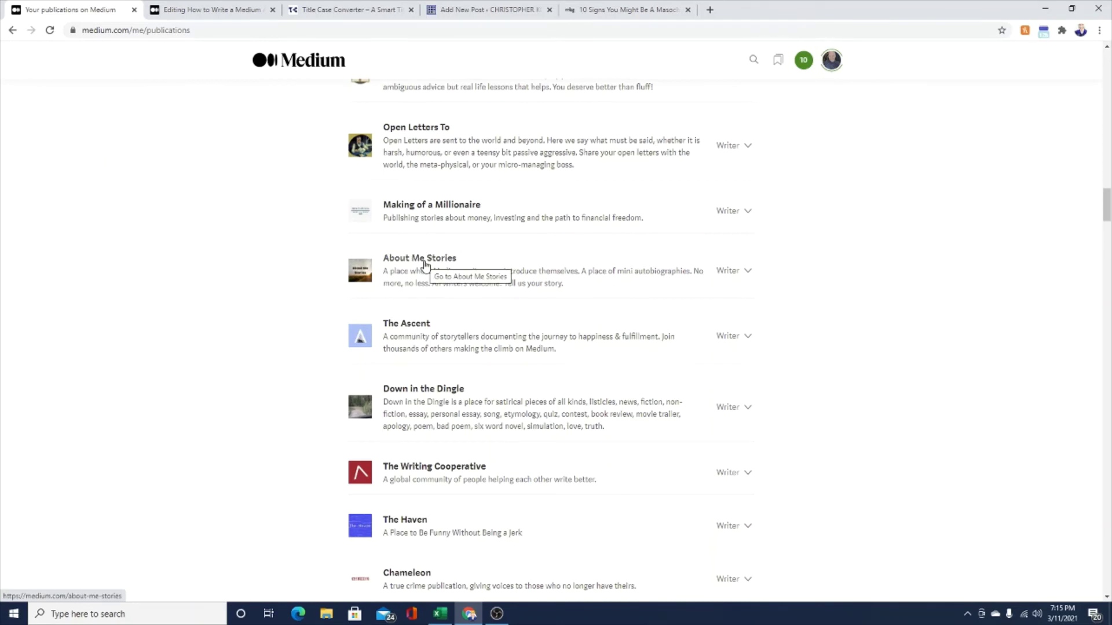
click(424, 264)
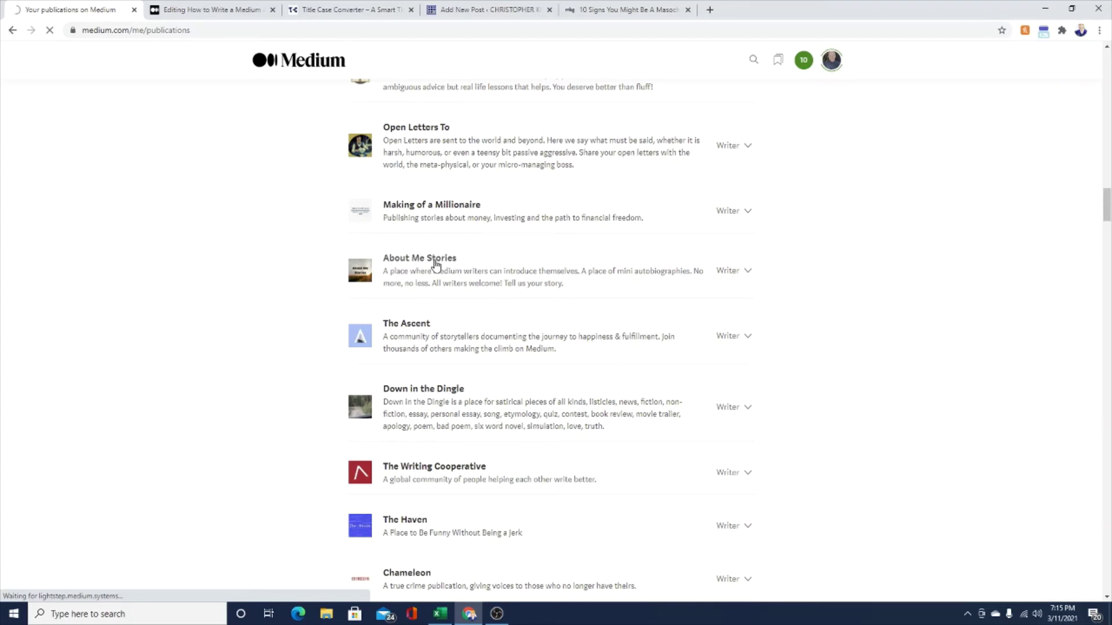
Switch to the author's Medium profile page and review the pinned About Me story with its photo and bio
key(ctrl+Tab)
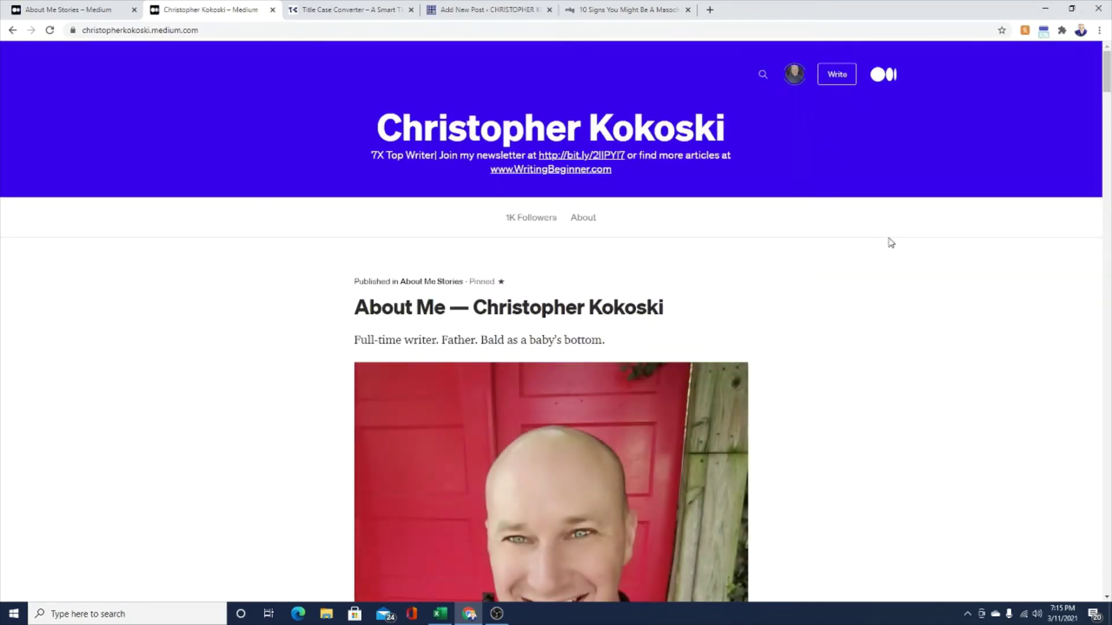
scroll(892, 241, down, 2)
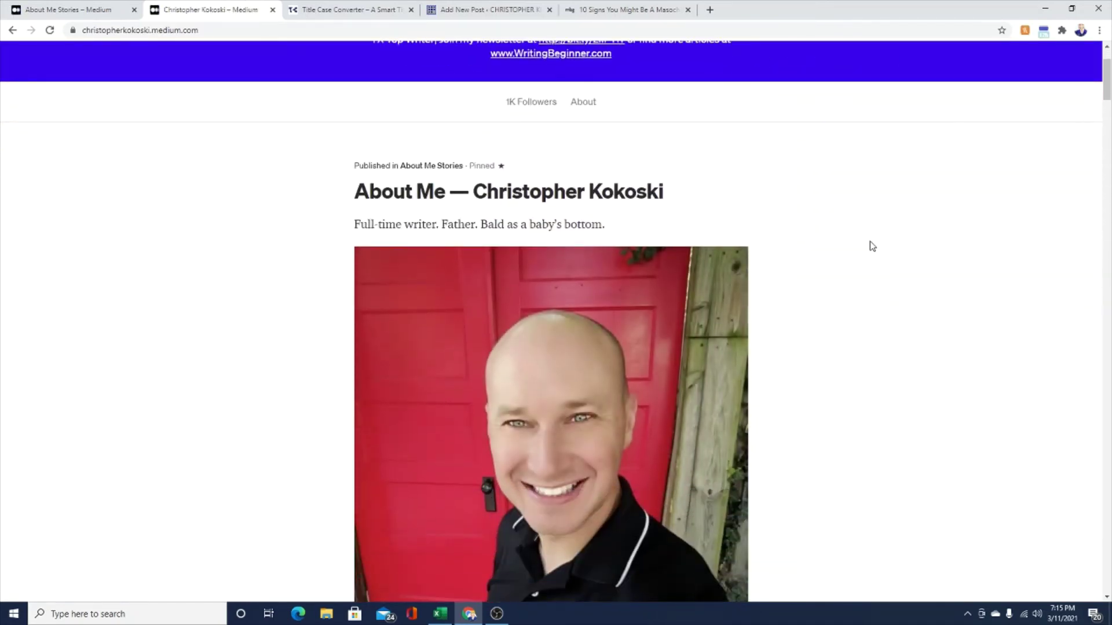
scroll(872, 247, down, 6)
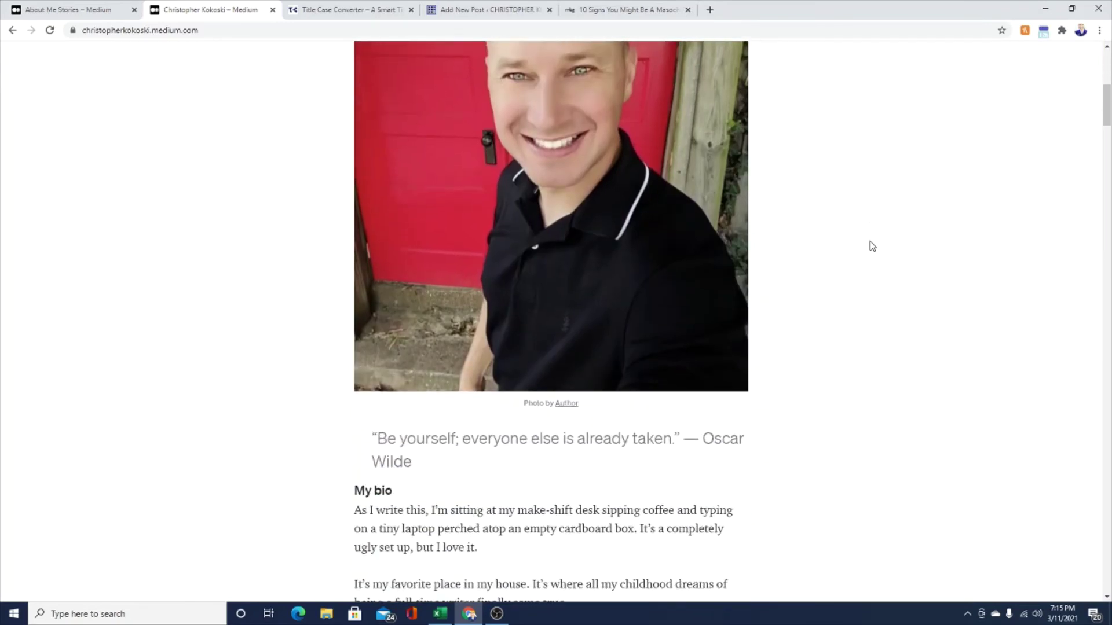
scroll(874, 249, up, 8)
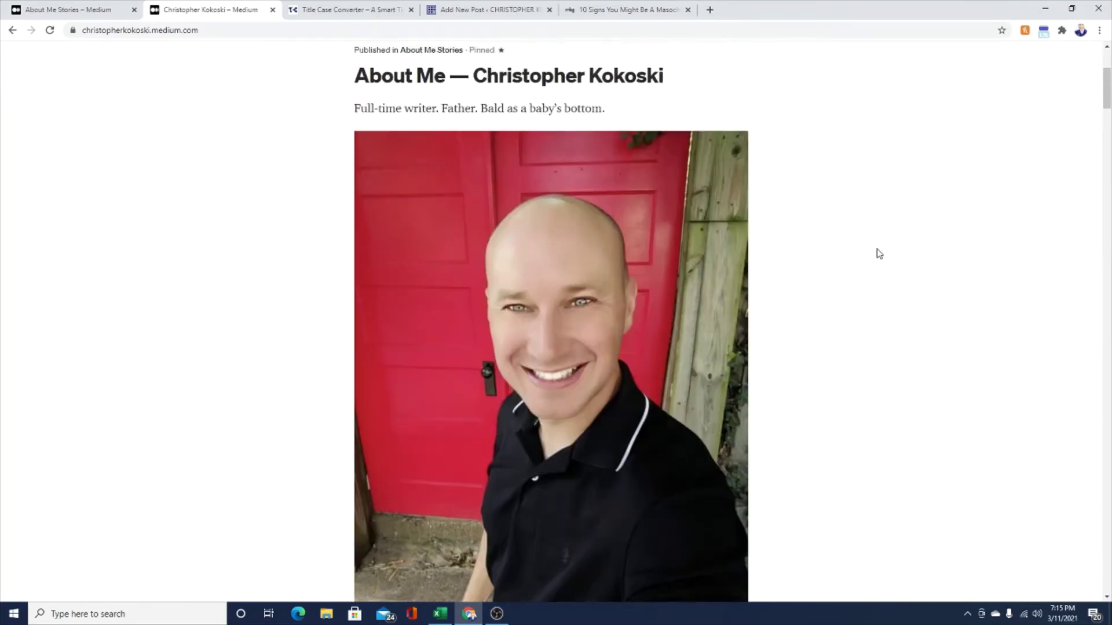
scroll(869, 246, down, 5)
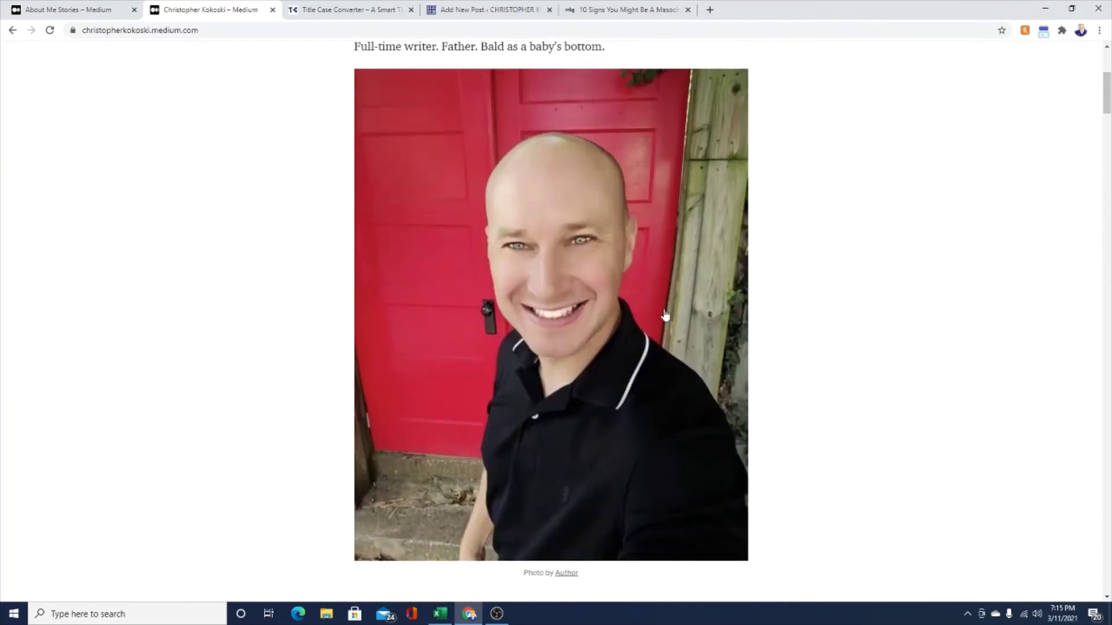
scroll(666, 314, down, 4)
scroll(666, 314, down, 5)
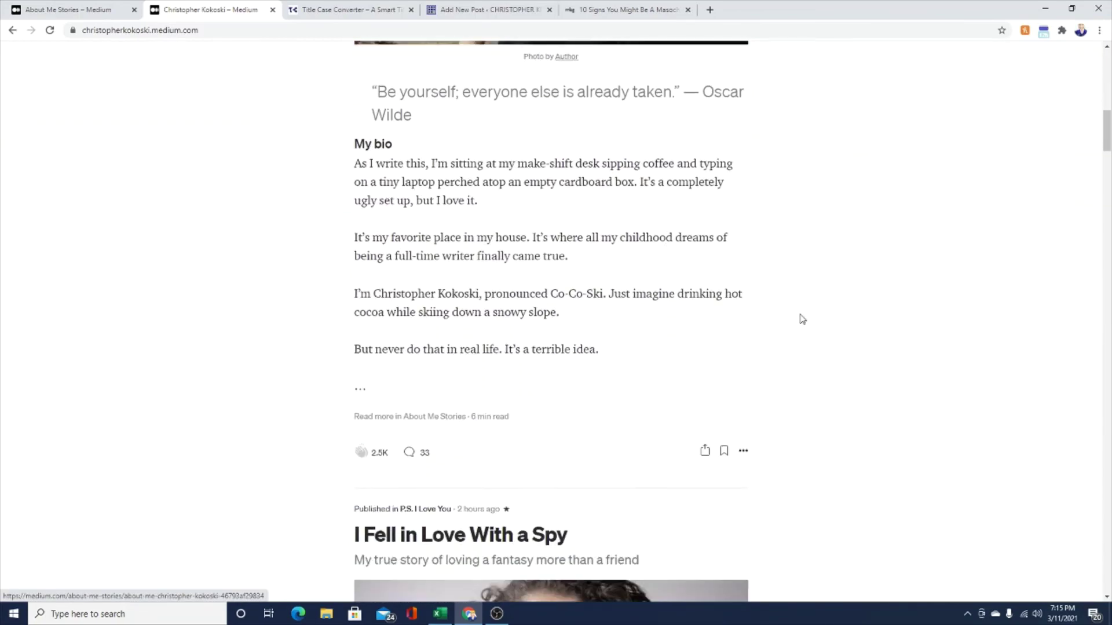
Return to the About Me Stories publication and look over its home page and featured stories
key(ctrl+shift+Tab)
scroll(672, 315, down, 4)
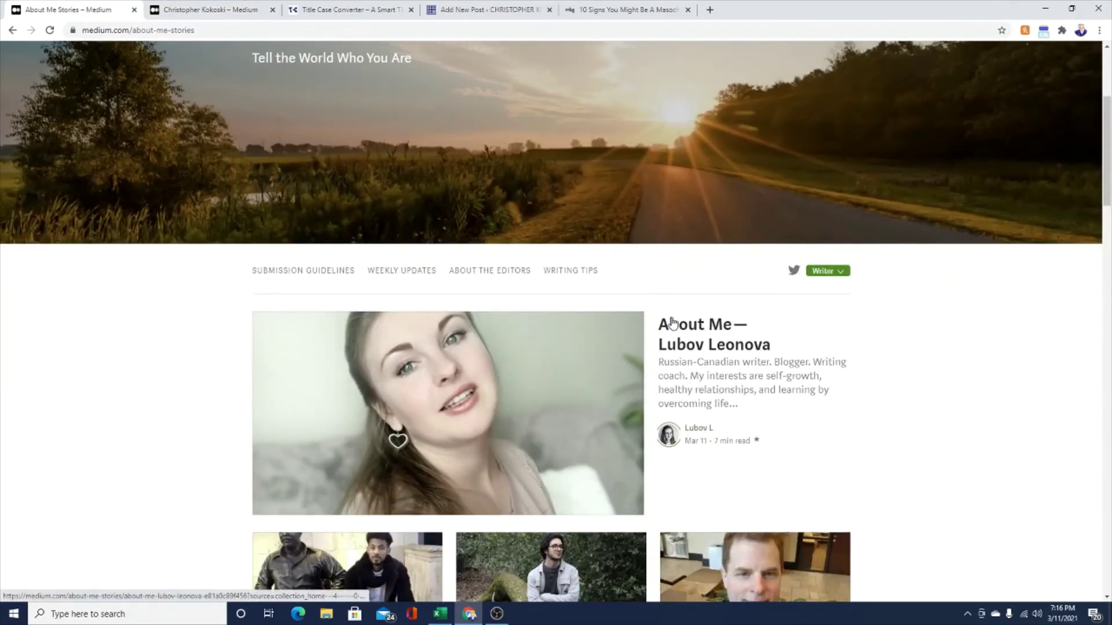
scroll(674, 321, down, 4)
scroll(675, 336, up, 7)
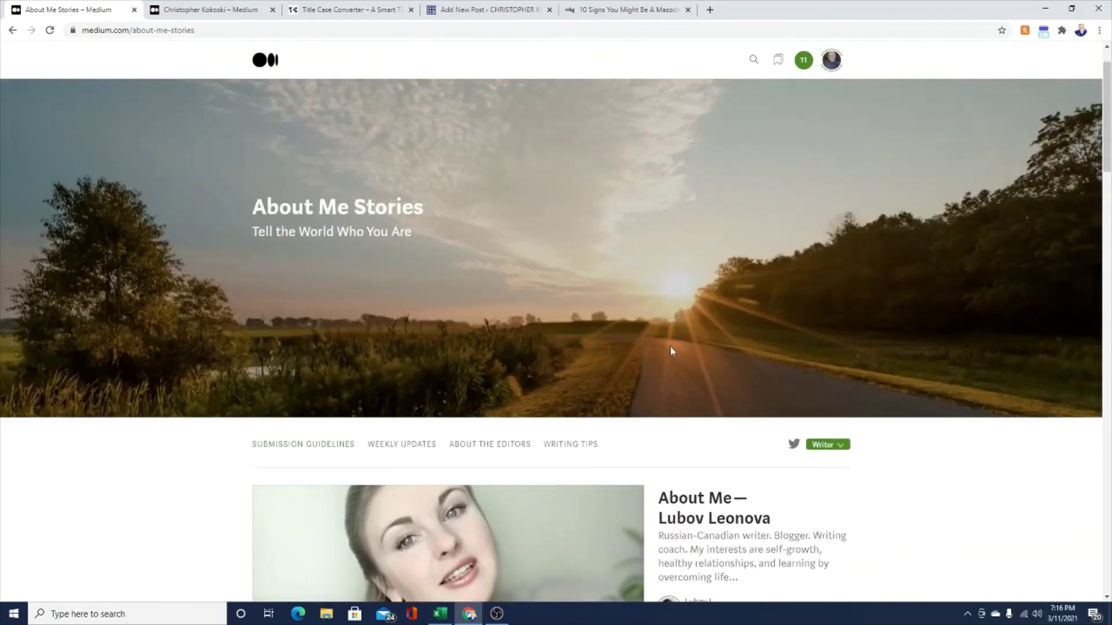
scroll(637, 359, down, 1)
Open the submission guidelines of About Me Stories and read the Introductions and The Publication sections
click(305, 391)
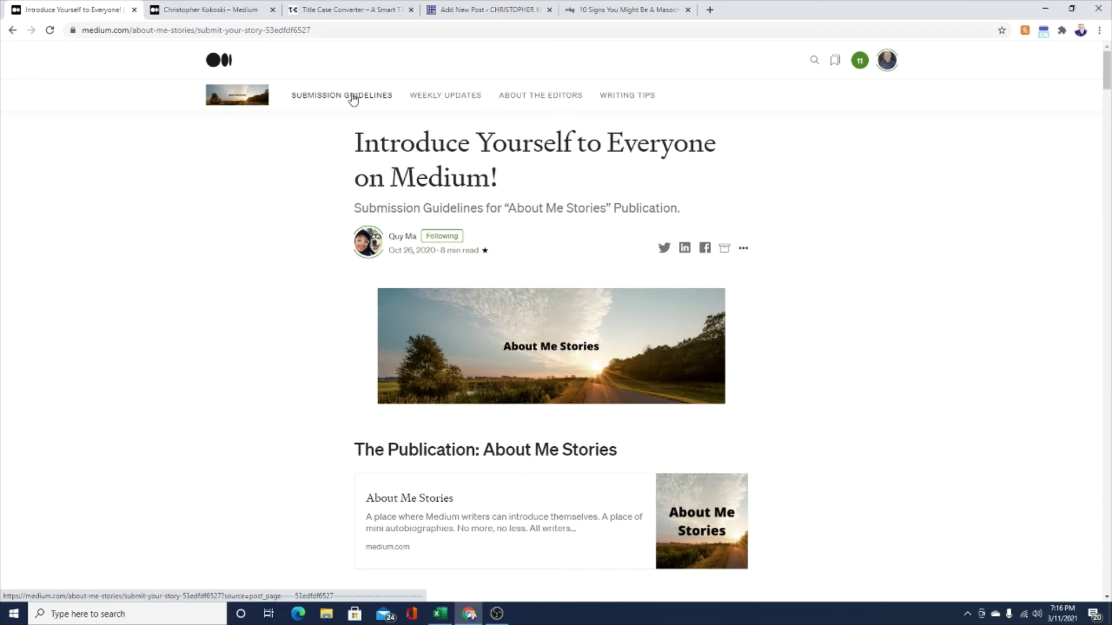
scroll(703, 181, down, 8)
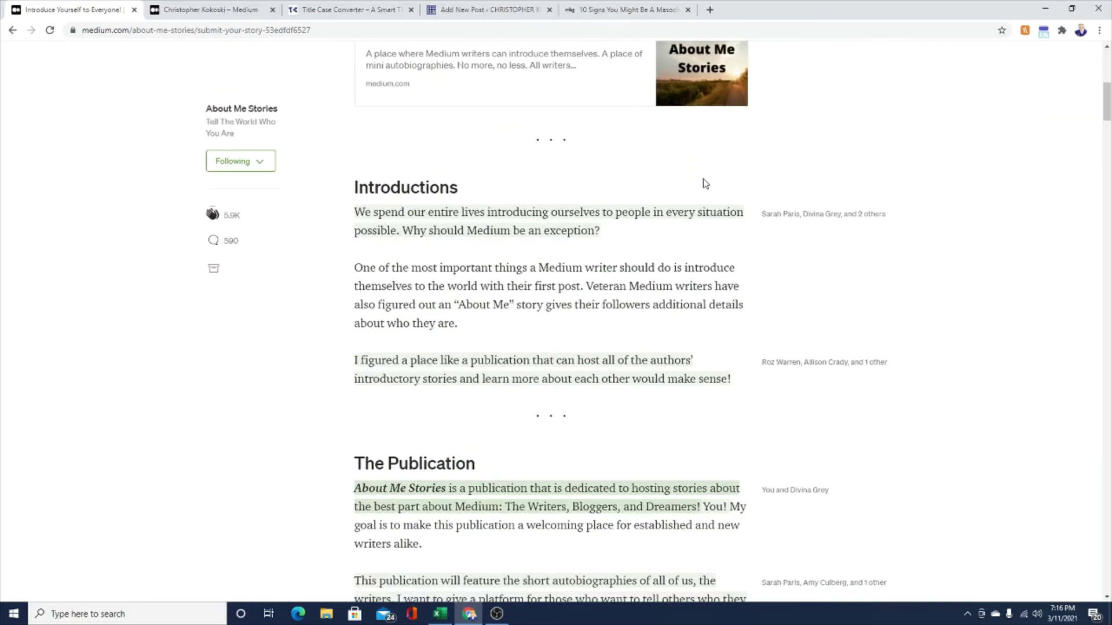
scroll(725, 187, down, 3)
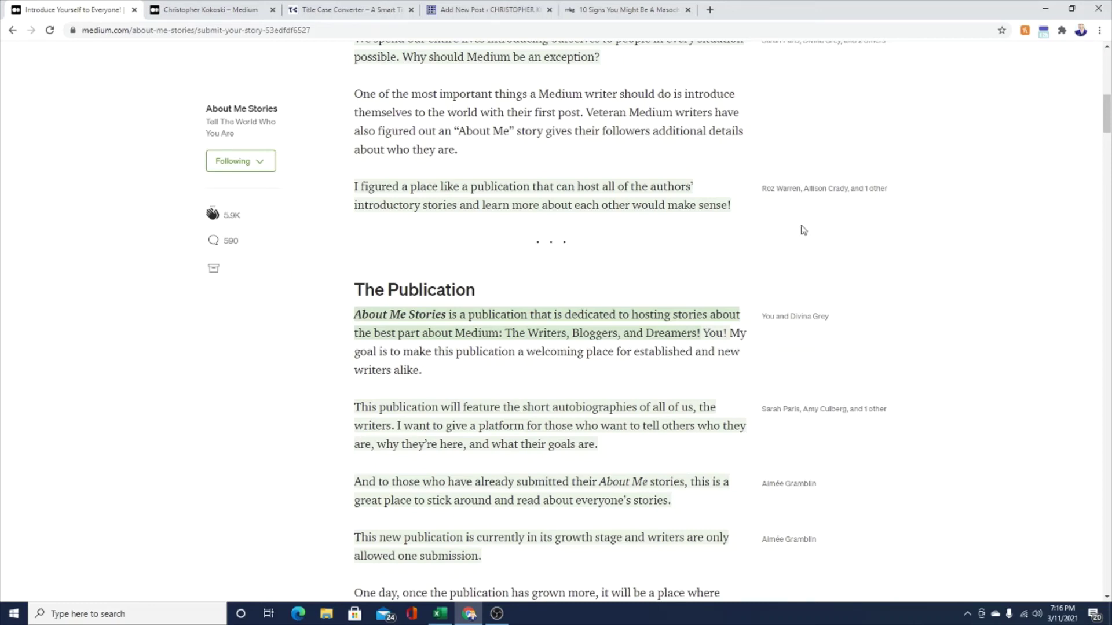
scroll(804, 230, down, 3)
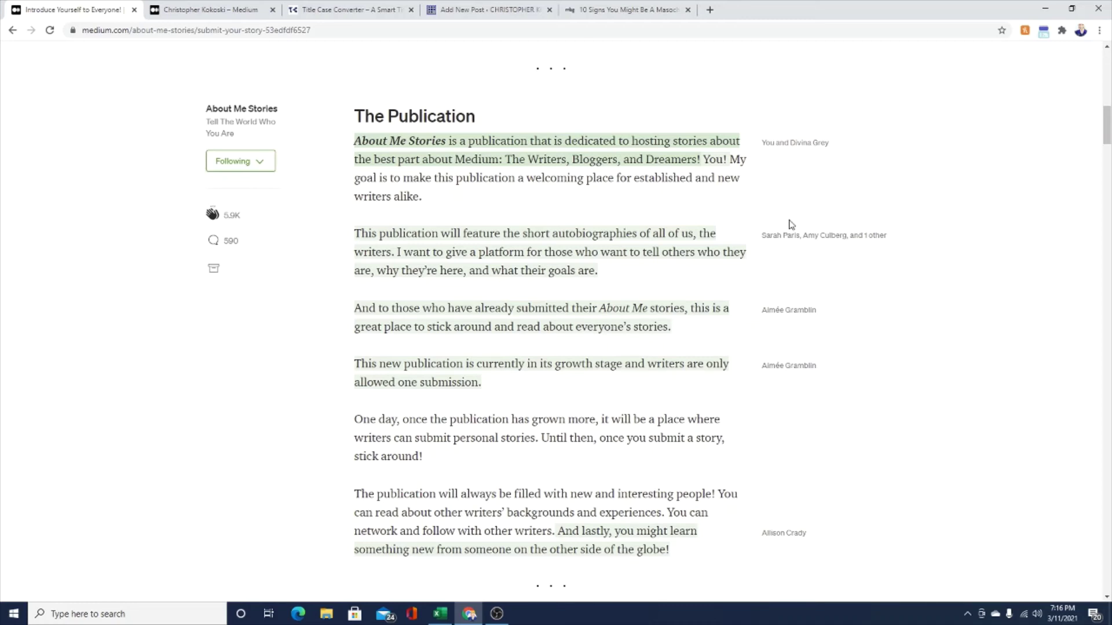
Go back to the account's publications list and examine the range of publications and their descriptions
key(alt+Left)
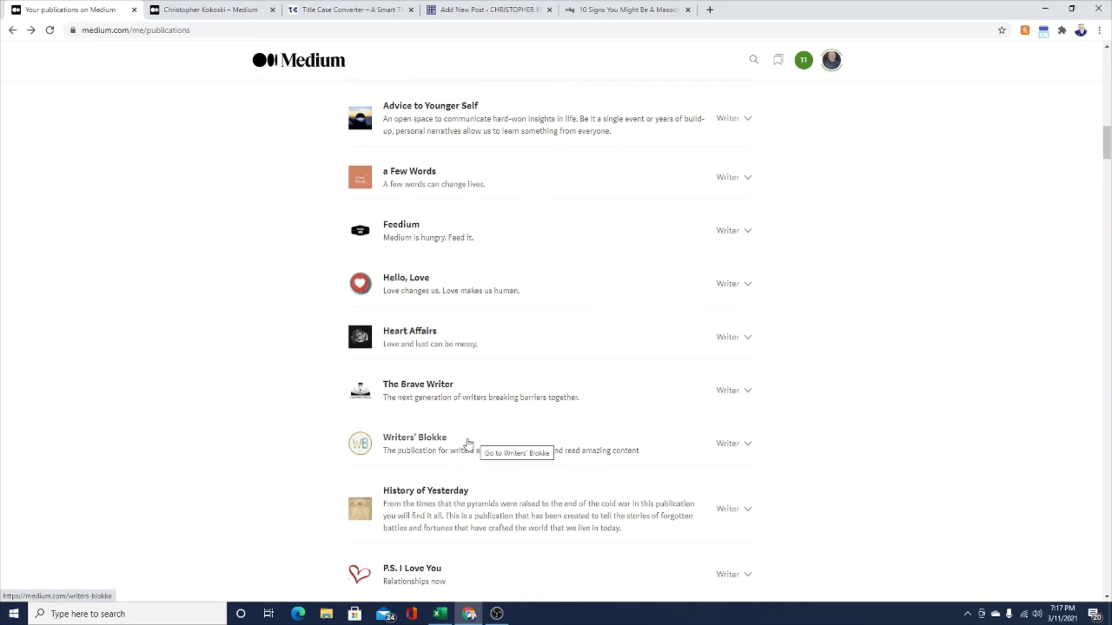
scroll(475, 443, up, 6)
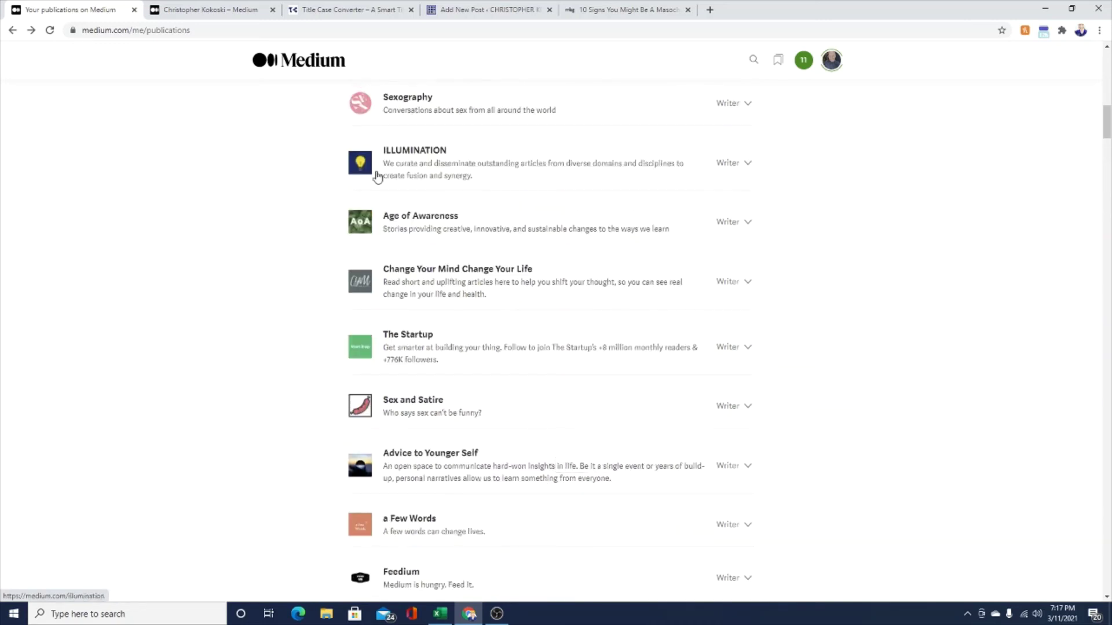
scroll(623, 330, up, 8)
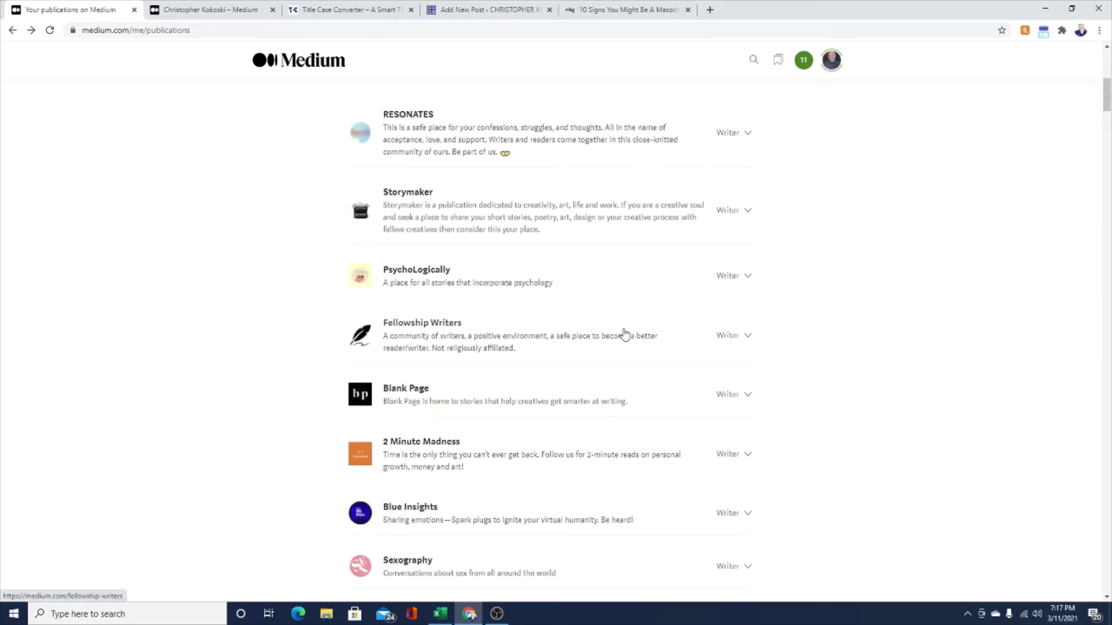
scroll(625, 335, up, 3)
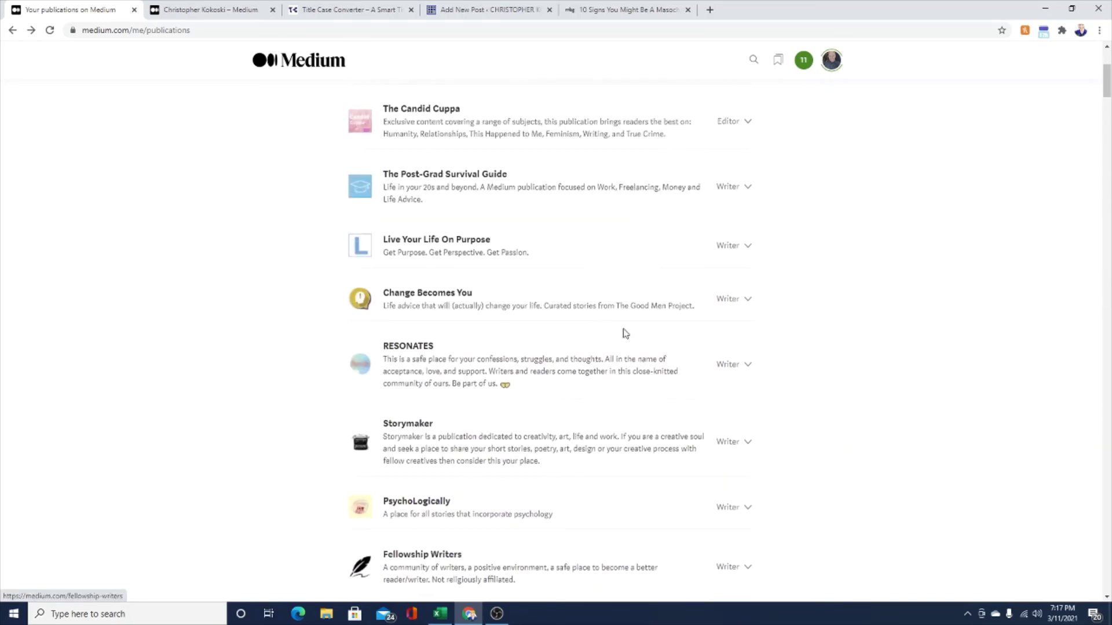
scroll(626, 334, up, 3)
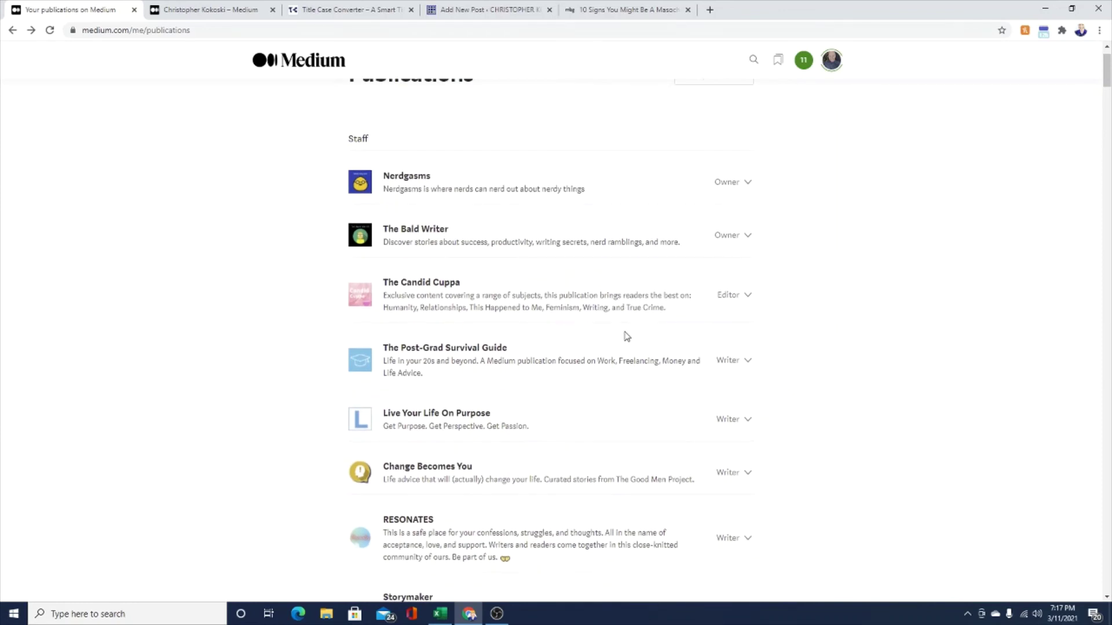
scroll(549, 270, down, 15)
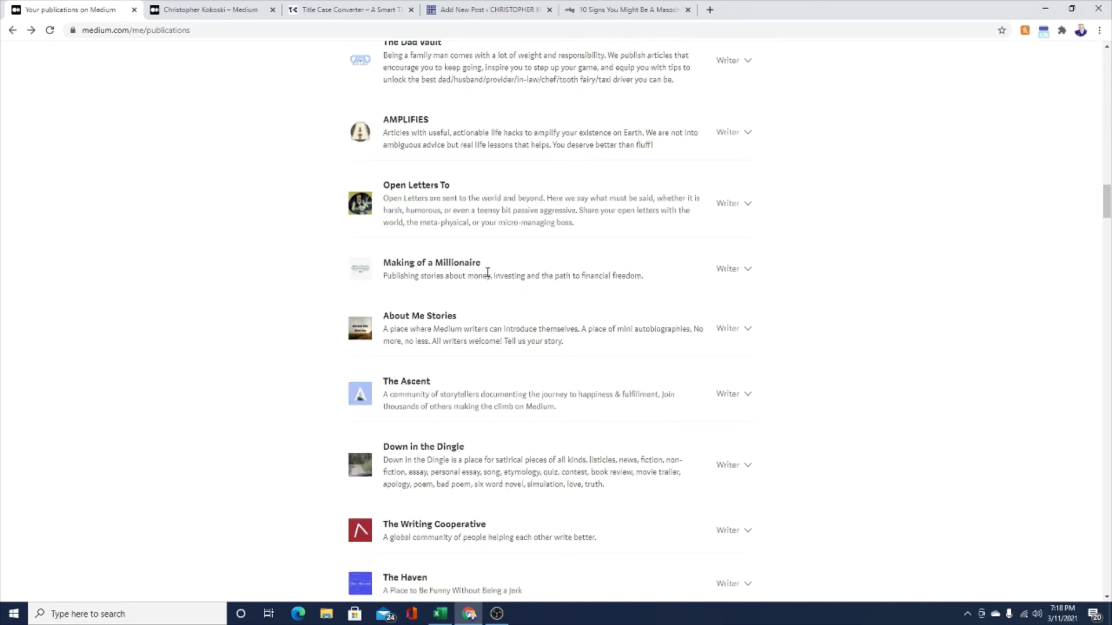
scroll(478, 288, down, 6)
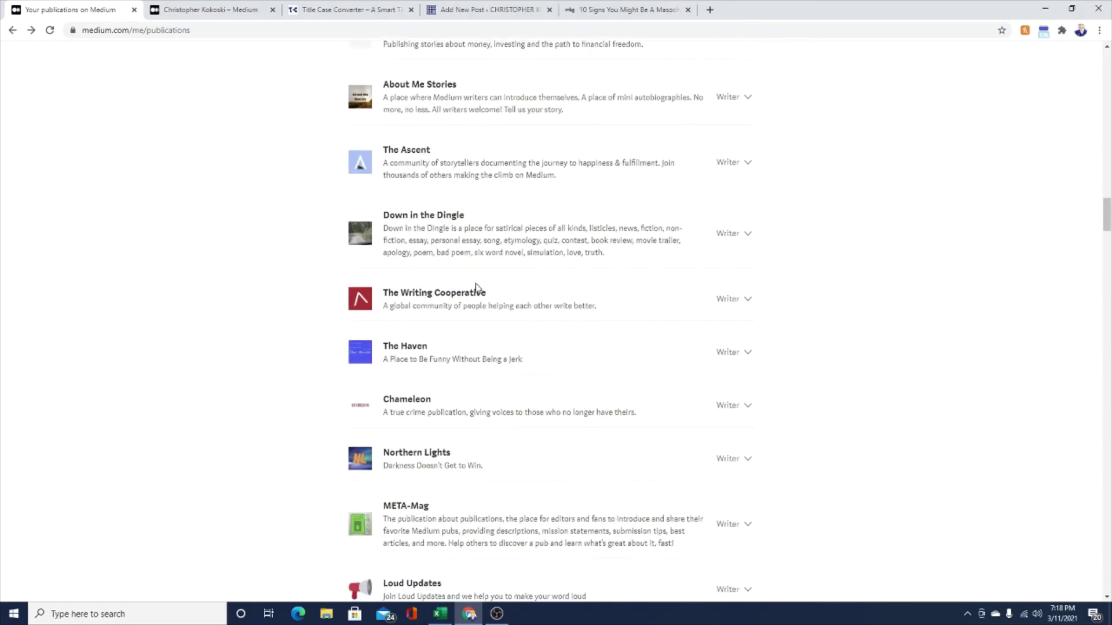
scroll(480, 288, down, 4)
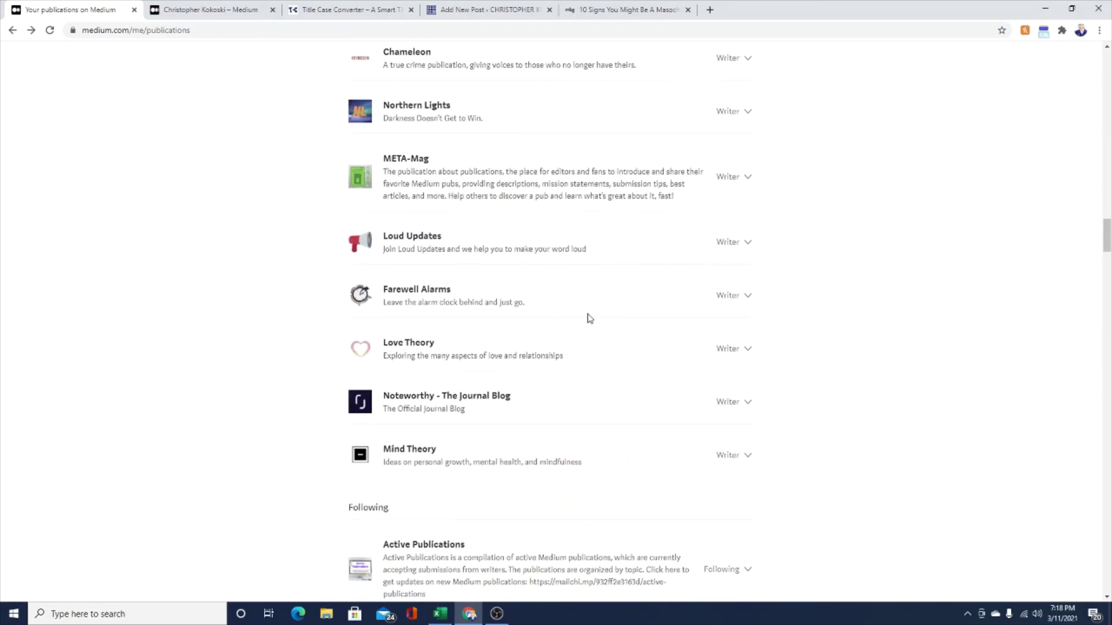
scroll(601, 327, up, 12)
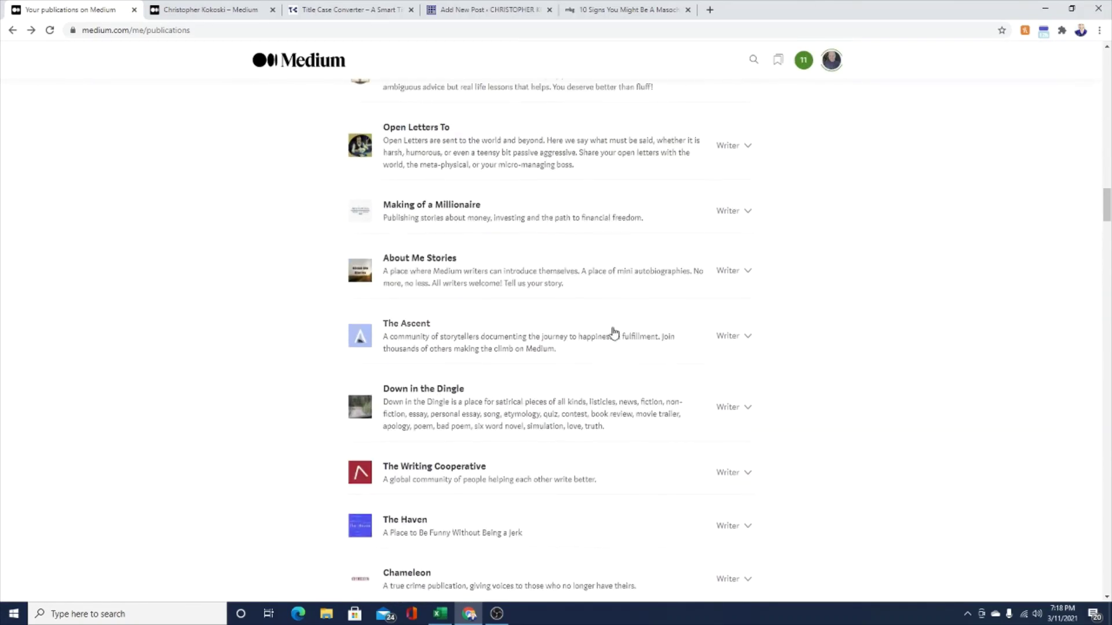
scroll(615, 327, up, 3)
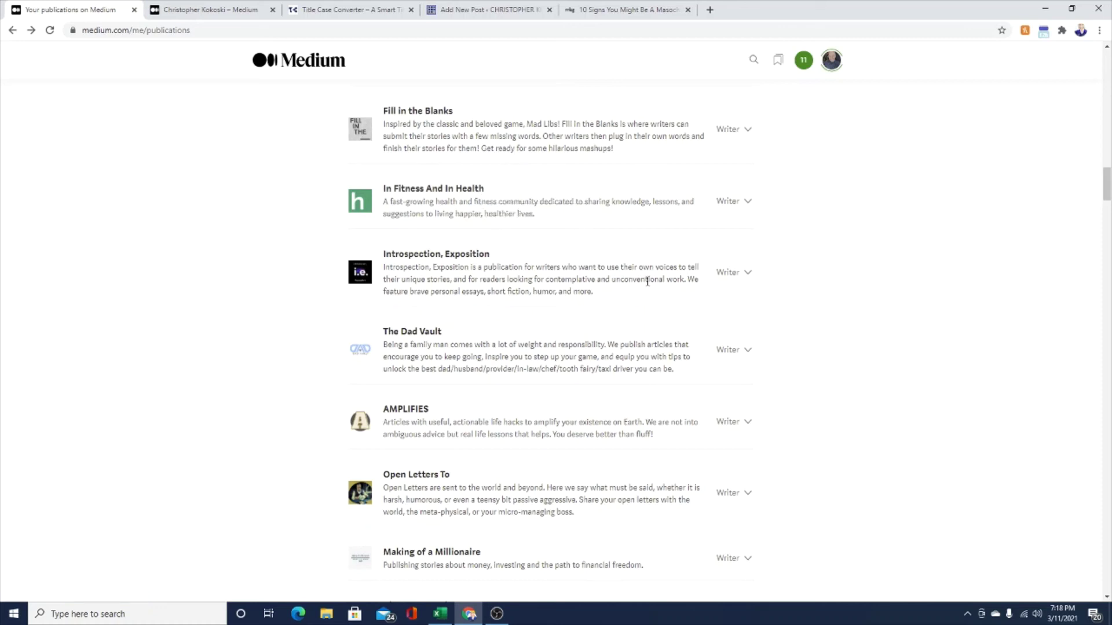
Open the In Fitness And In Health publication and go to its guidelines on how to write for it
click(442, 194)
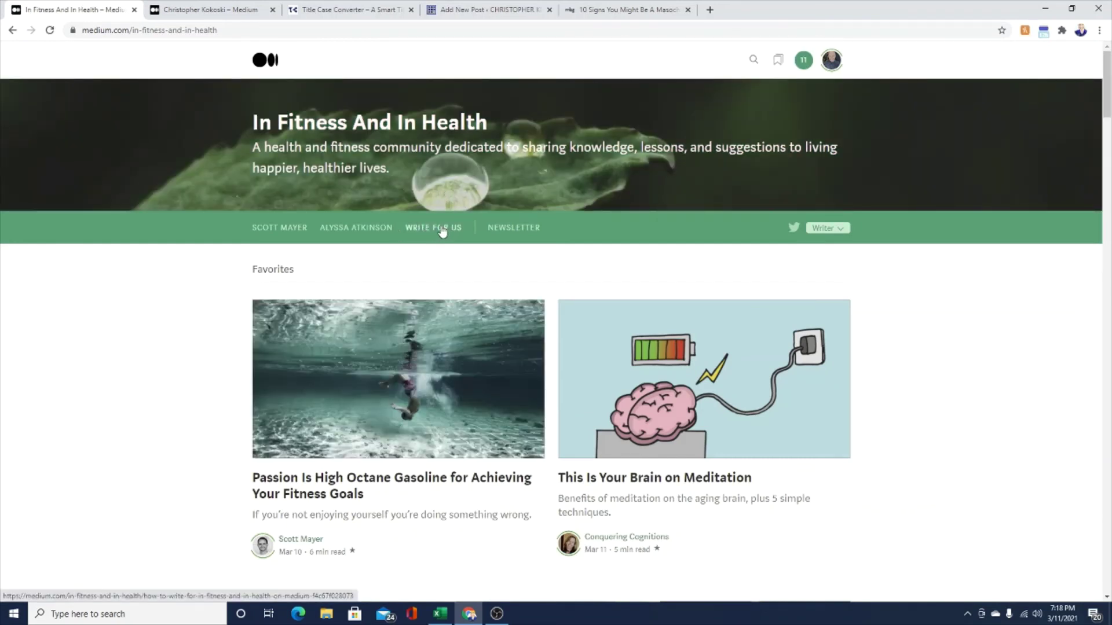
click(442, 230)
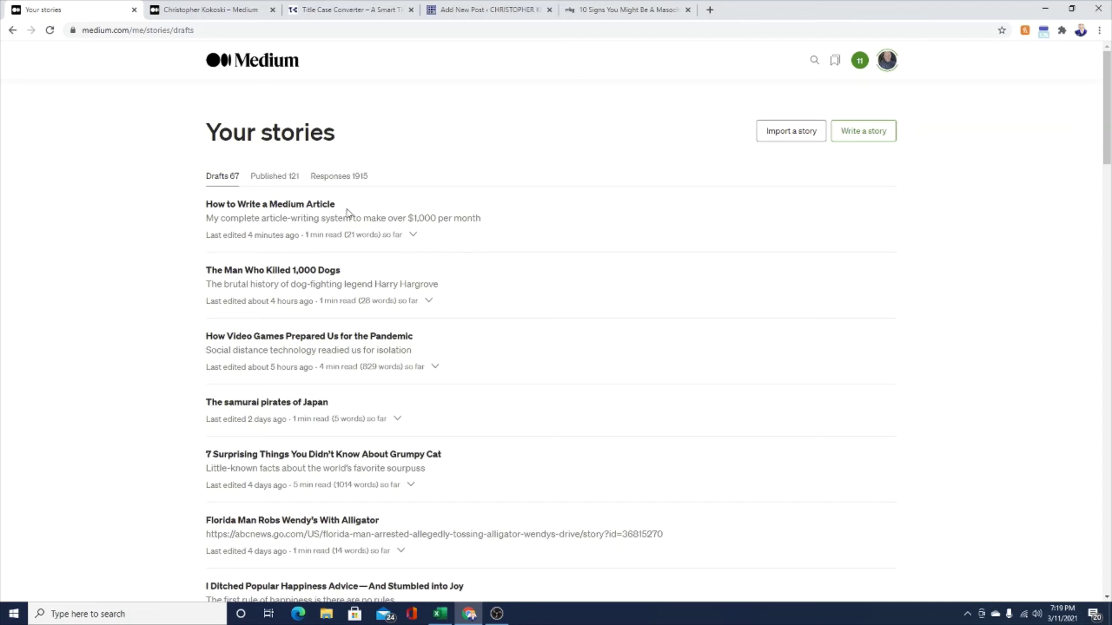
Open the How to Write a Medium Article draft from the list of story drafts
click(328, 203)
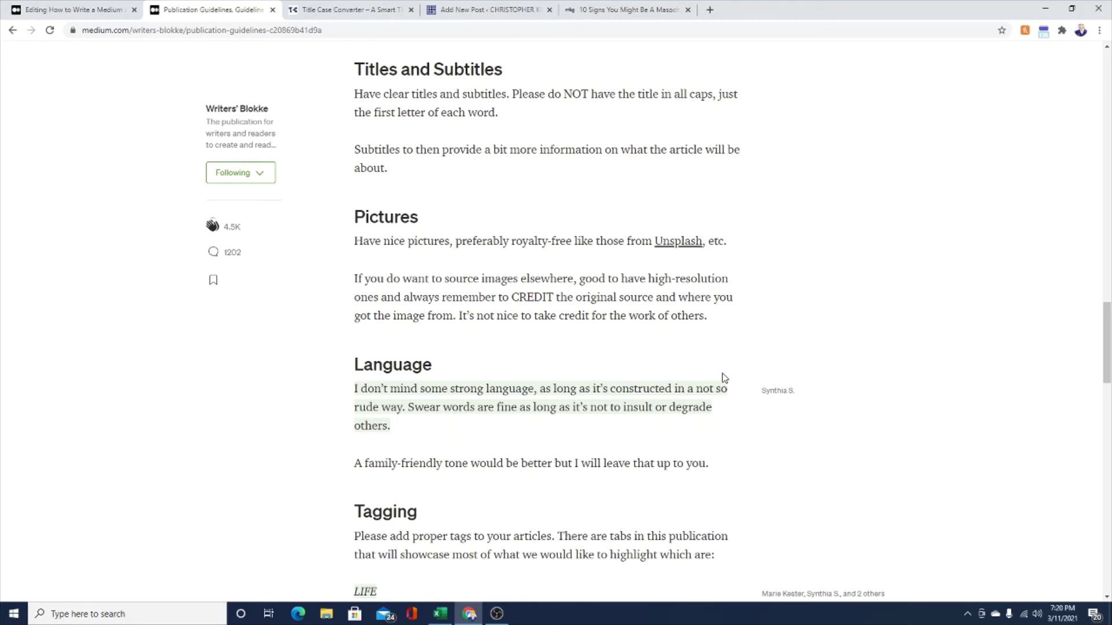
Review the Writers' Blokke publication guidelines on titles, pictures and language, and return to the start of the article
scroll(738, 385, up, 3)
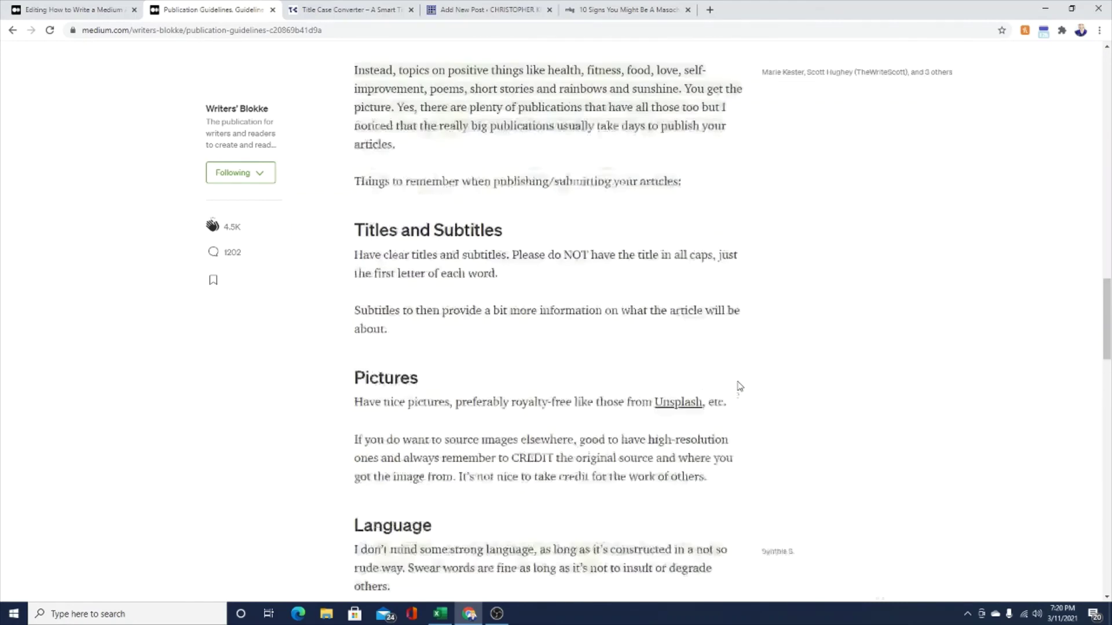
scroll(740, 387, up, 2)
drag(1106, 295, 1108, 68)
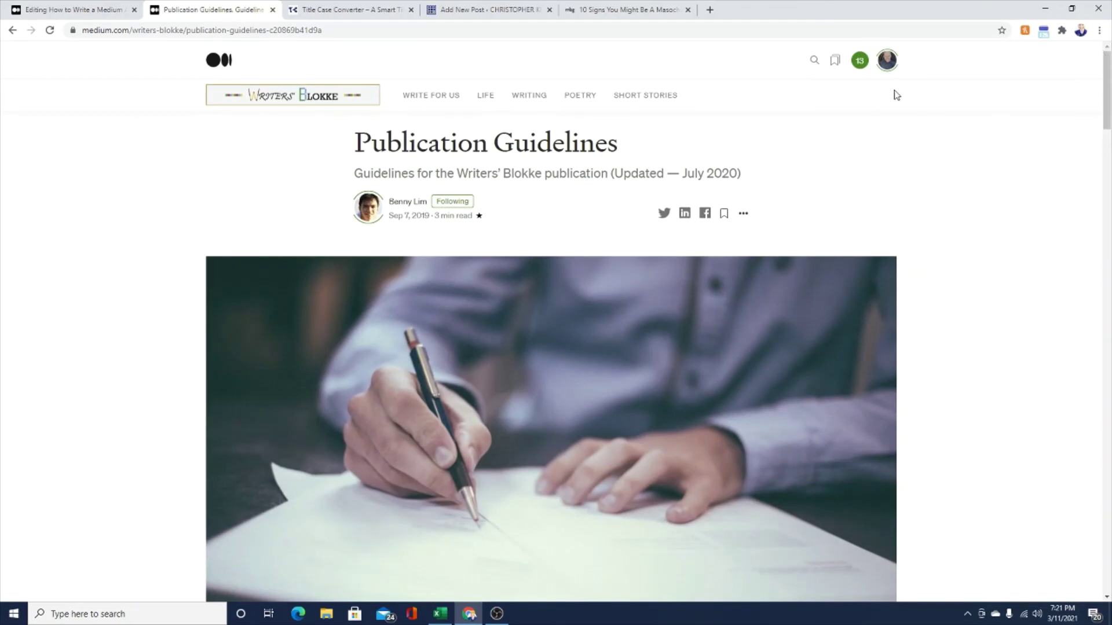
Go to the account's publications list and browse the publications the account can write for
click(888, 64)
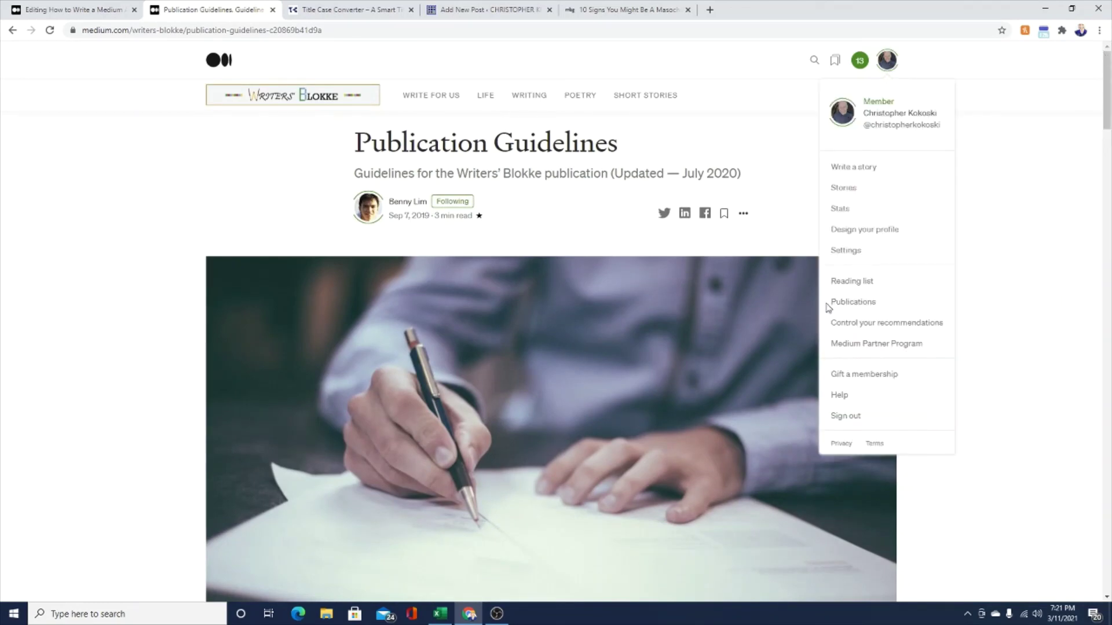
click(847, 302)
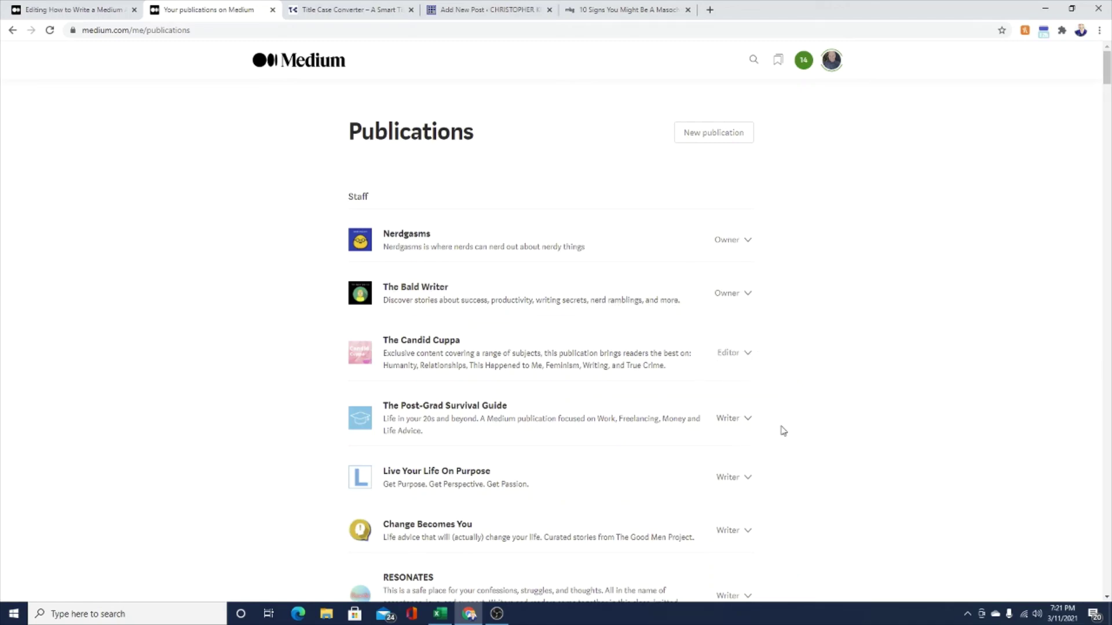
scroll(754, 331, down, 2)
scroll(757, 298, down, 11)
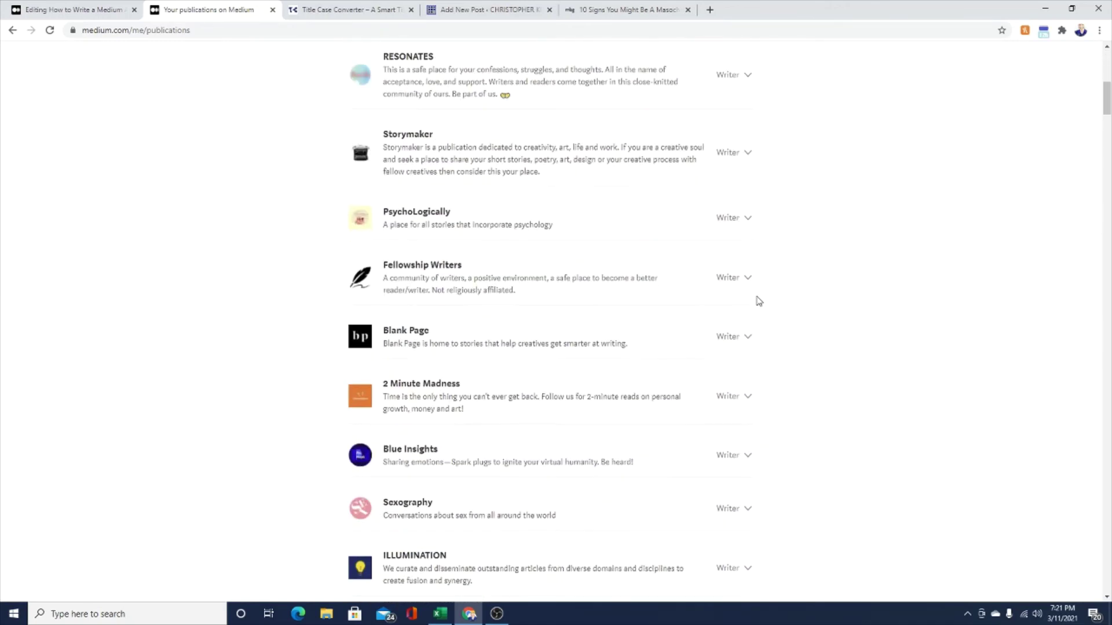
scroll(757, 299, down, 15)
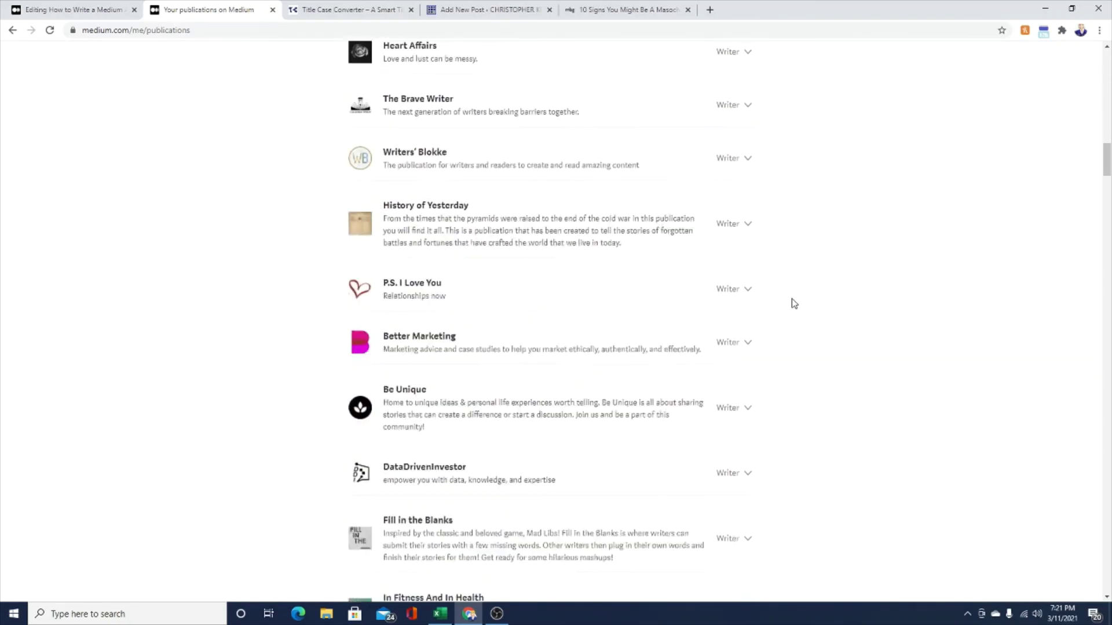
scroll(803, 303, down, 12)
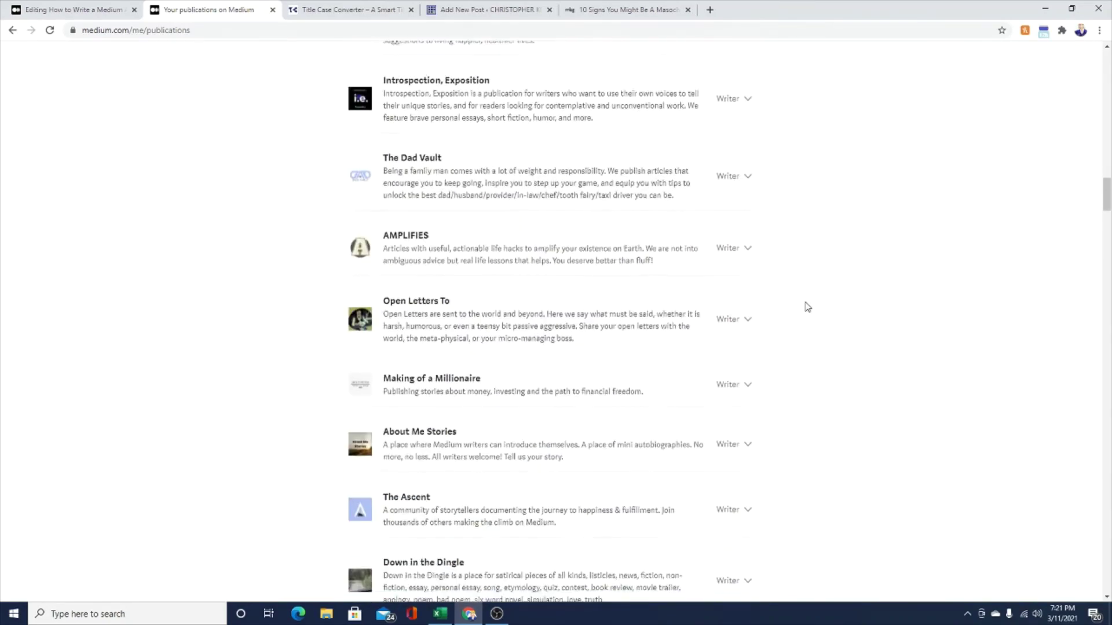
scroll(808, 312, down, 3)
scroll(821, 330, up, 20)
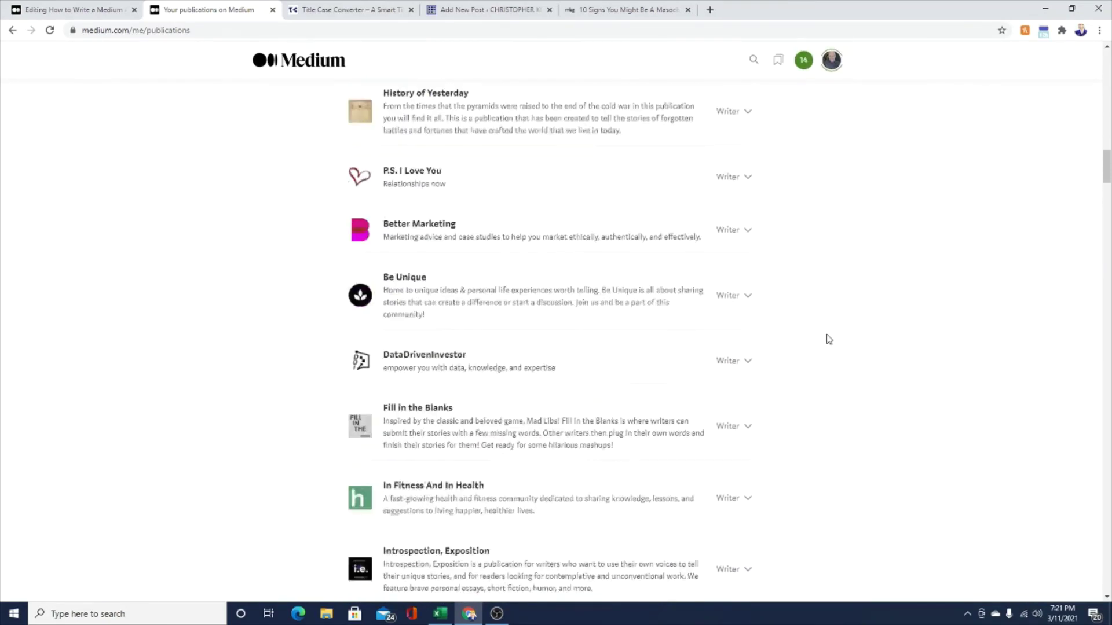
scroll(827, 346, up, 20)
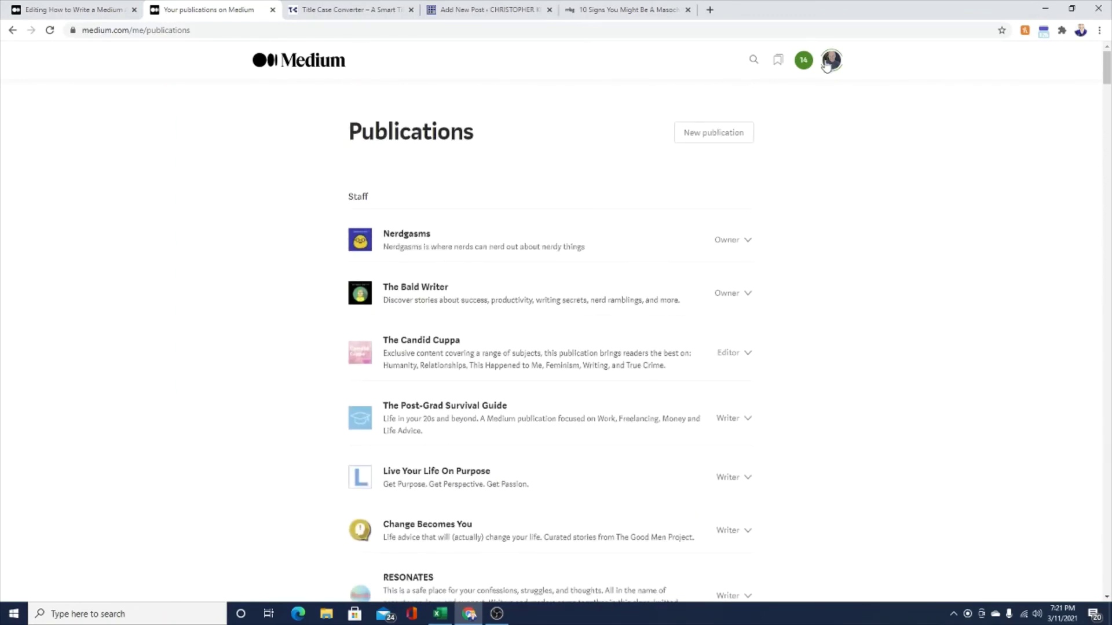
Switch back to the How to Write a Medium Article draft and add it to The Bald Writer publication
click(94, 12)
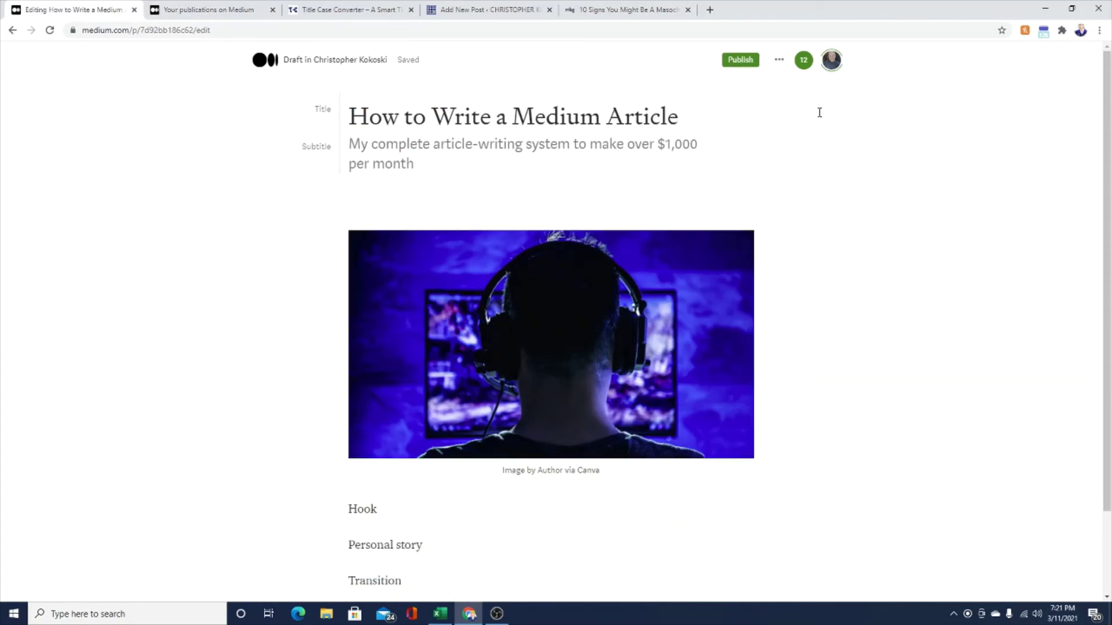
click(779, 61)
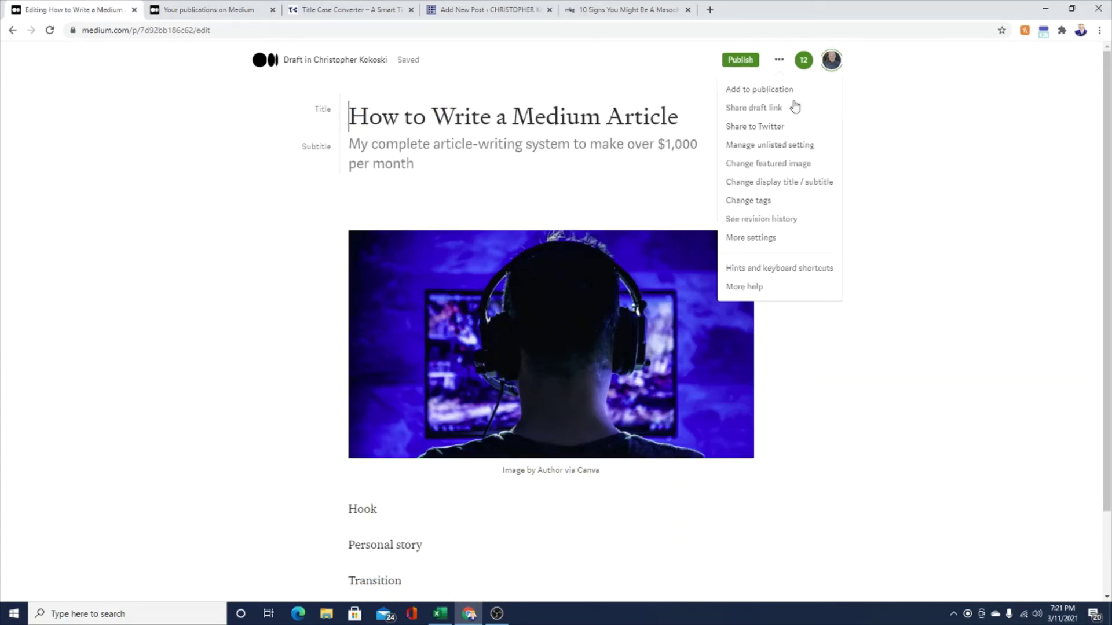
click(762, 91)
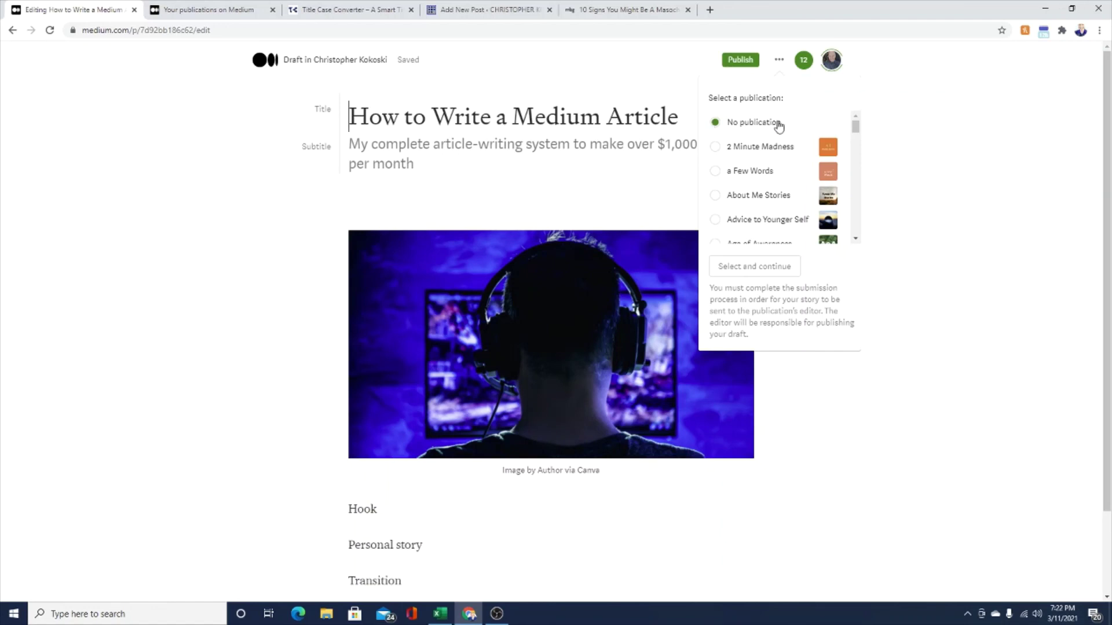
scroll(776, 139, down, 5)
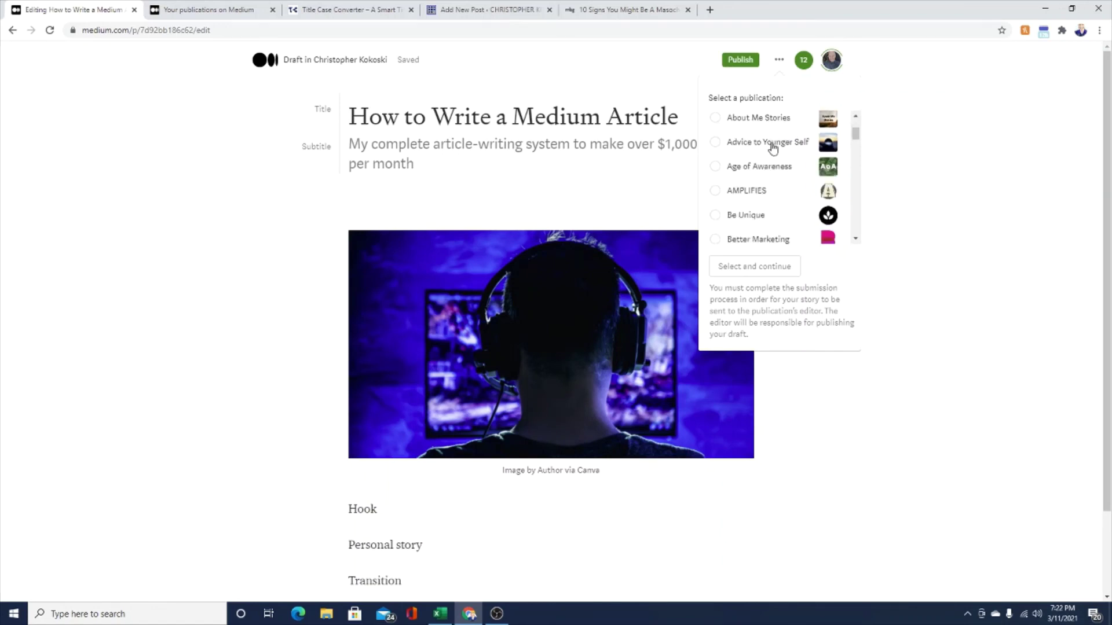
scroll(773, 149, down, 10)
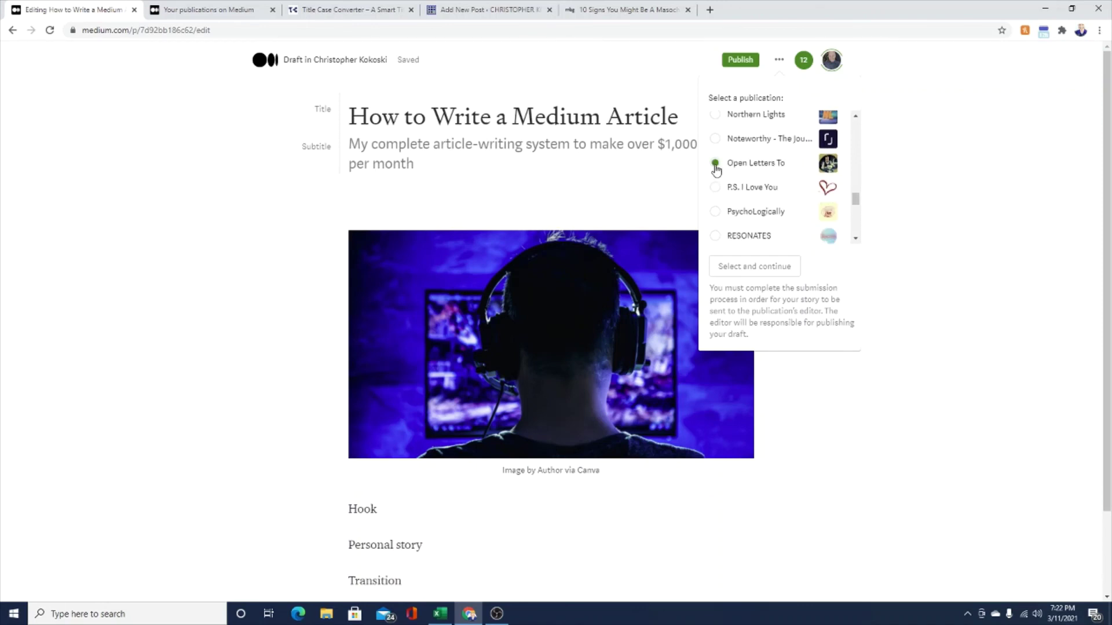
scroll(753, 191, down, 3)
click(773, 215)
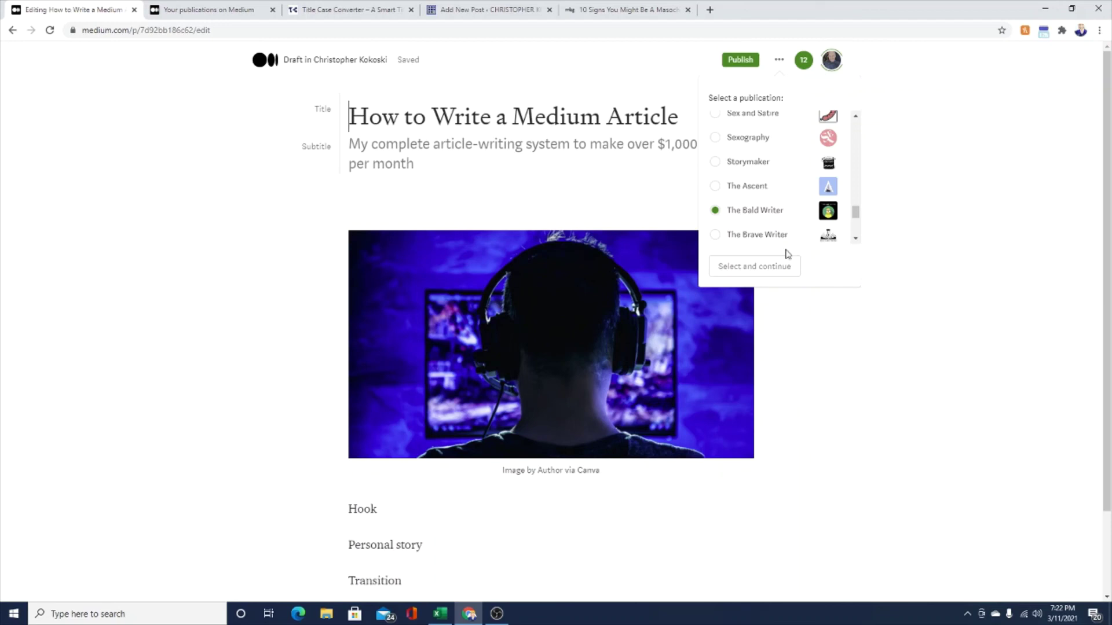
click(752, 268)
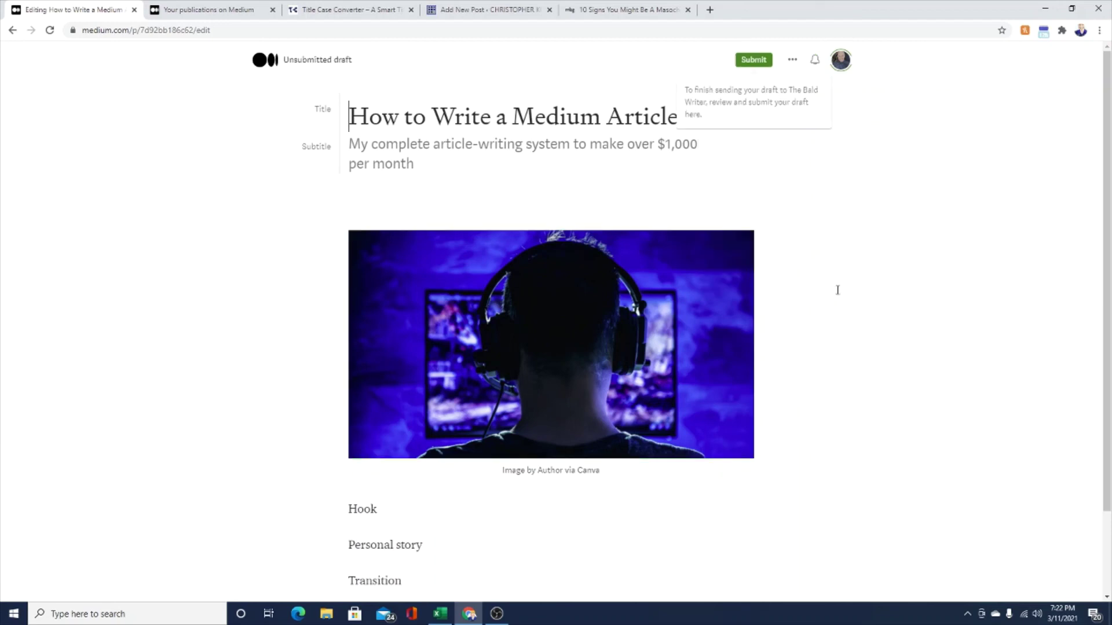
Review the draft's submission preview, tags and metering option for The Bald Writer, and close it without submitting
click(757, 63)
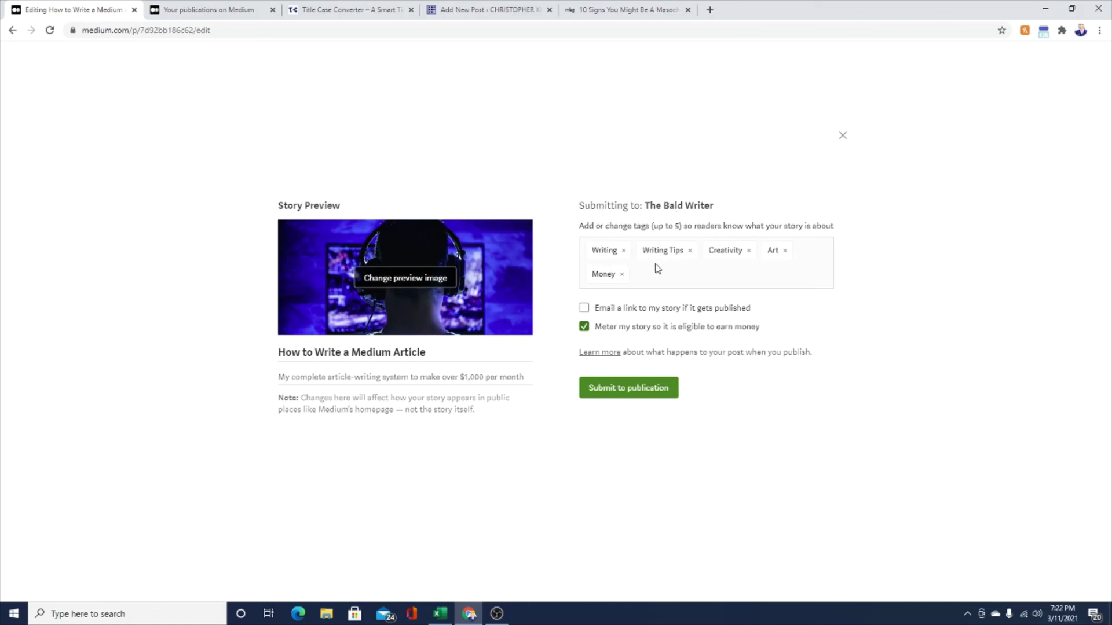
click(583, 327)
click(584, 326)
click(842, 135)
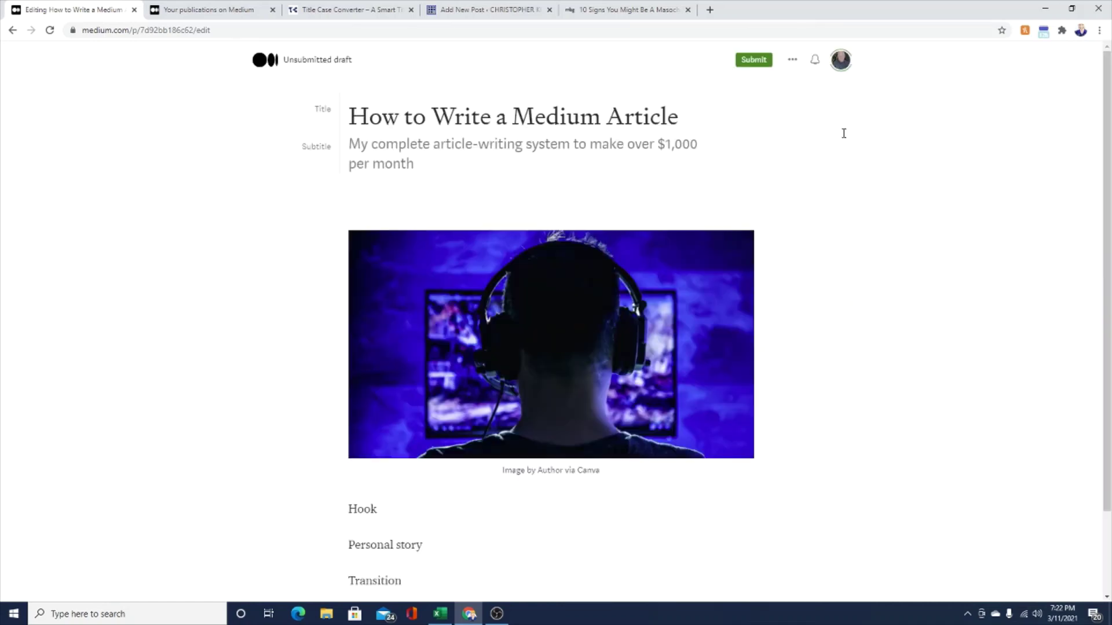